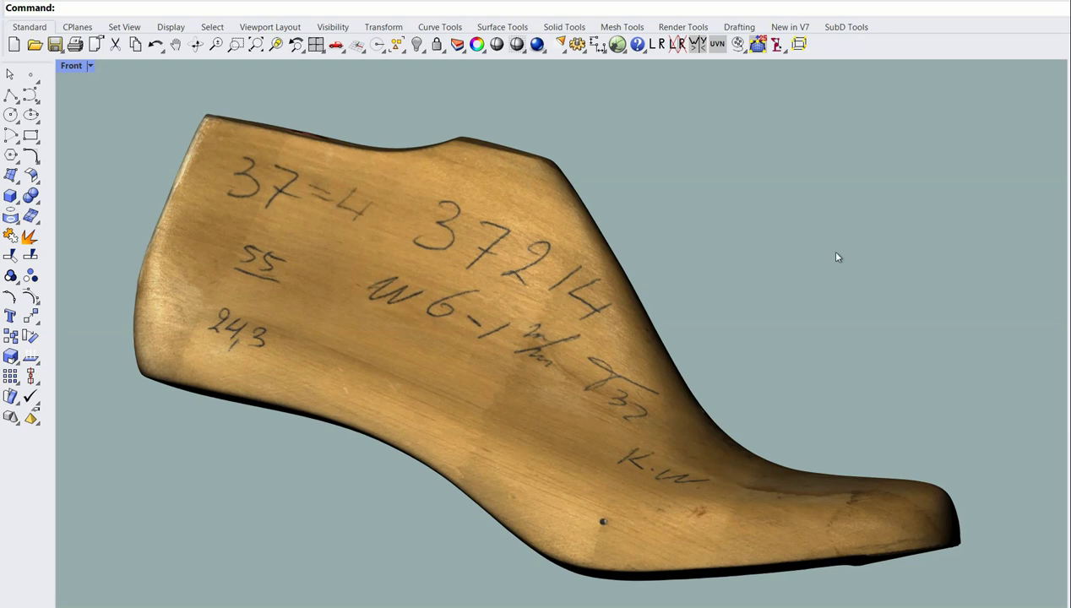
- Examine the wood-textured scan of the shoe last from the side, the heel and close up
right_drag(840, 226, 676, 325)
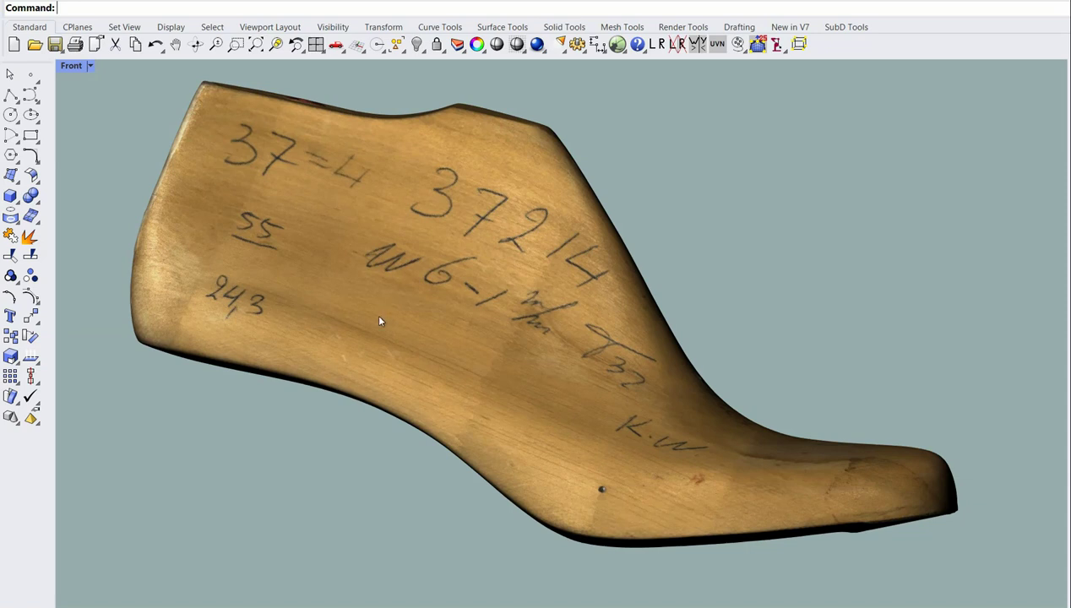
right_drag(379, 321, 403, 315)
scroll(404, 315, up, 4)
scroll(502, 369, down, 4)
scroll(568, 215, down, 1)
right_drag(568, 216, 745, 330)
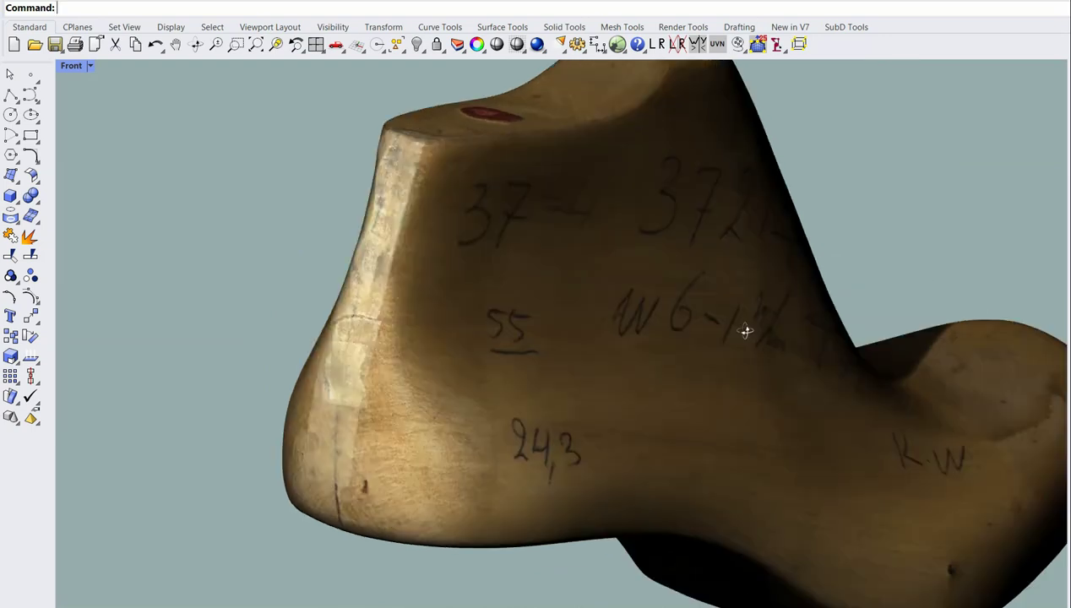
scroll(614, 303, up, 5)
scroll(619, 306, down, 5)
right_drag(619, 305, 733, 341)
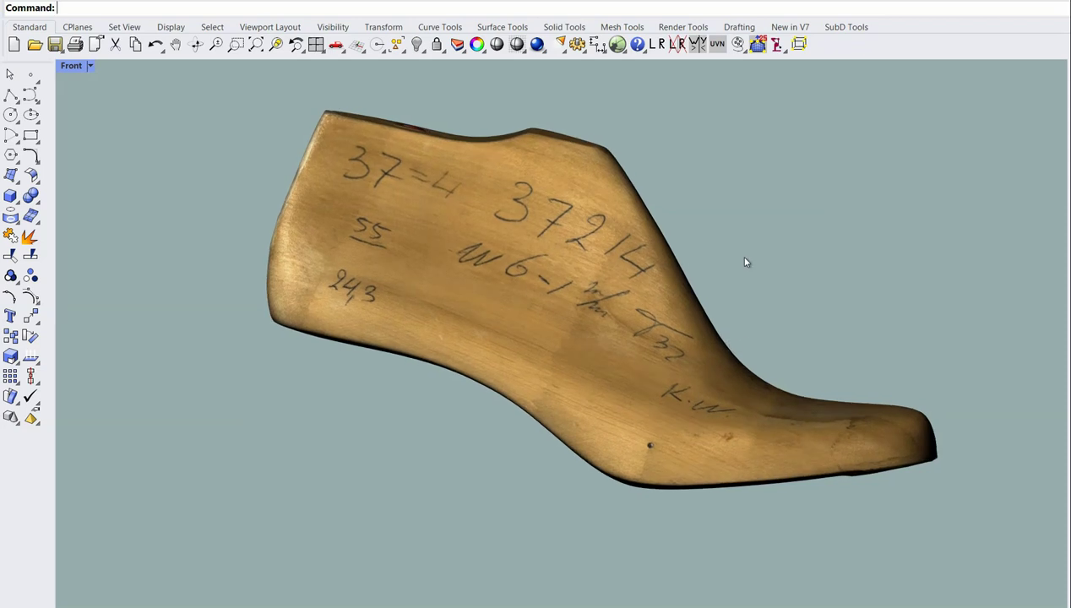
- Switch the viewport to a plain display without the scan texture and paste the green shoe last into the scene
click(517, 44)
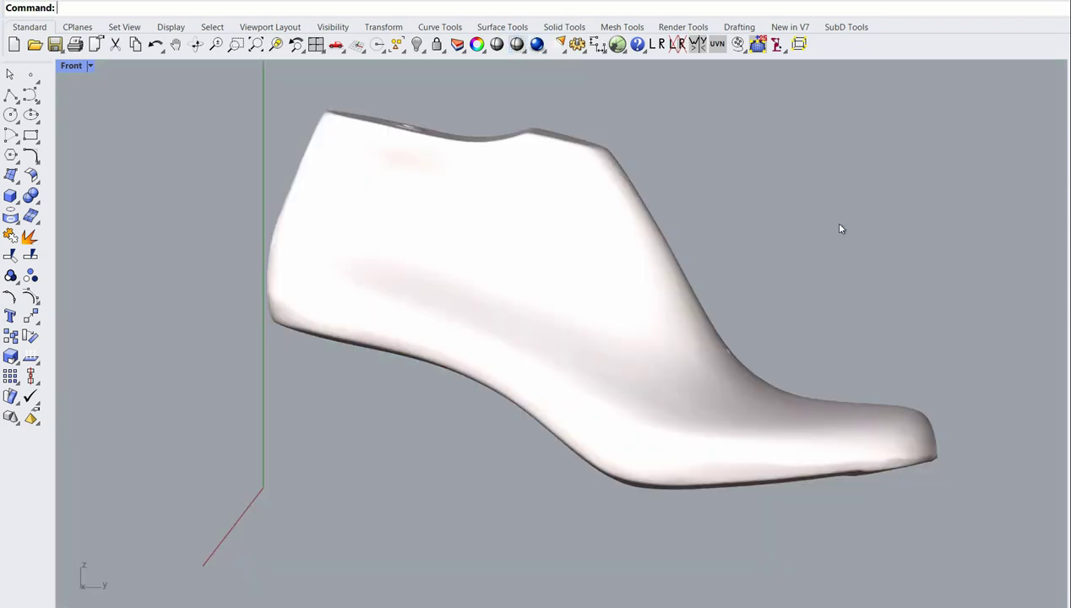
mouse_move(836, 226)
right_down()
mouse_move(890, 282)
mouse_move(746, 297)
mouse_move(640, 290)
mouse_move(587, 227)
mouse_move(620, 142)
mouse_move(612, 175)
mouse_move(854, 285)
mouse_move(933, 292)
mouse_move(915, 296)
right_up()
scroll(628, 163, down, 5)
shift+right_drag(703, 163, 682, 256)
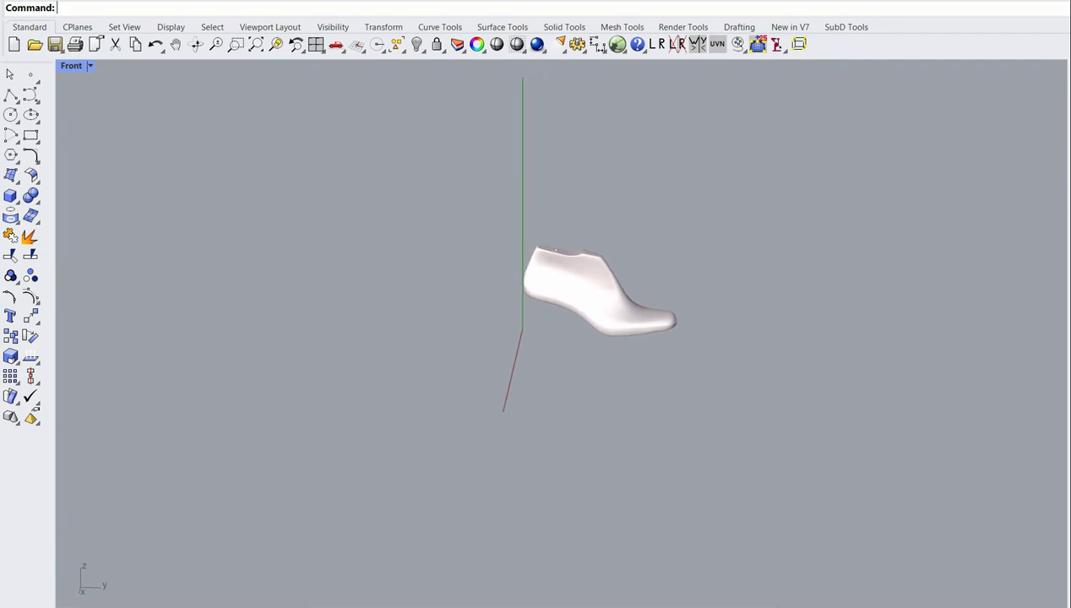
key(ctrl+v)
scroll(635, 250, up, 7)
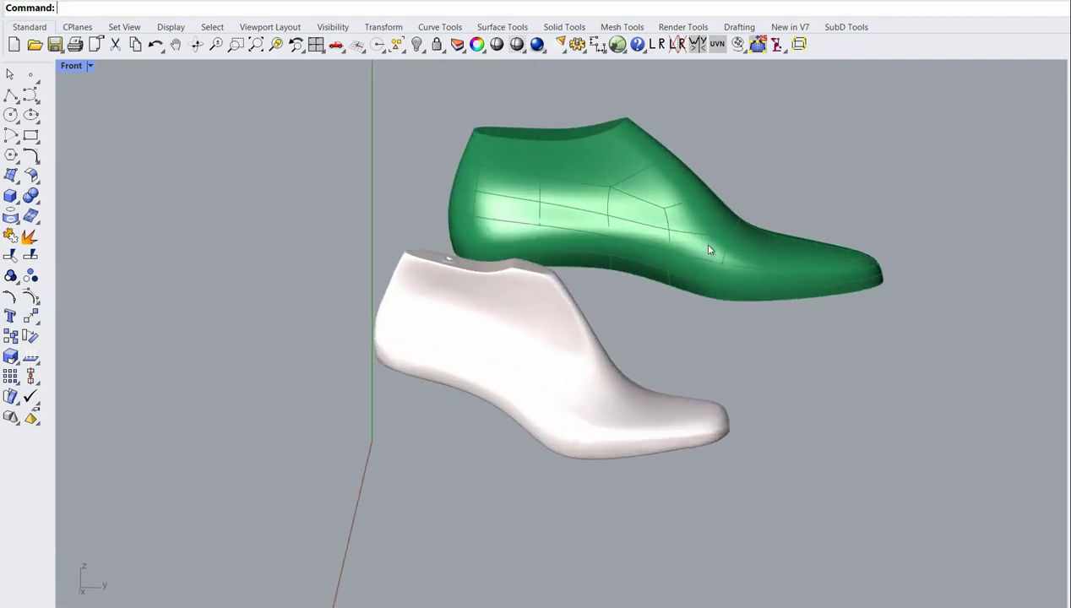
- Examine the pasted green last against the scanned last from both sides and close up
right_drag(807, 226, 745, 227)
shift+right_drag(1060, 289, 616, 272)
scroll(615, 268, up, 8)
right_drag(803, 309, 631, 303)
shift+right_drag(1063, 494, 777, 380)
scroll(843, 436, down, 6)
scroll(855, 424, up, 5)
shift+right_drag(897, 420, 650, 411)
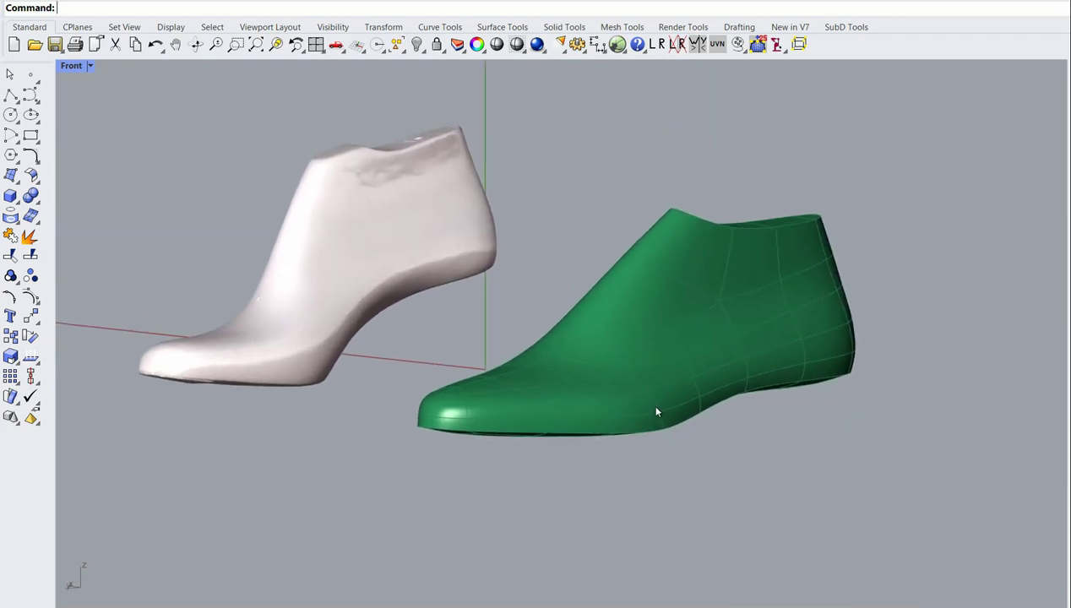
scroll(749, 367, up, 3)
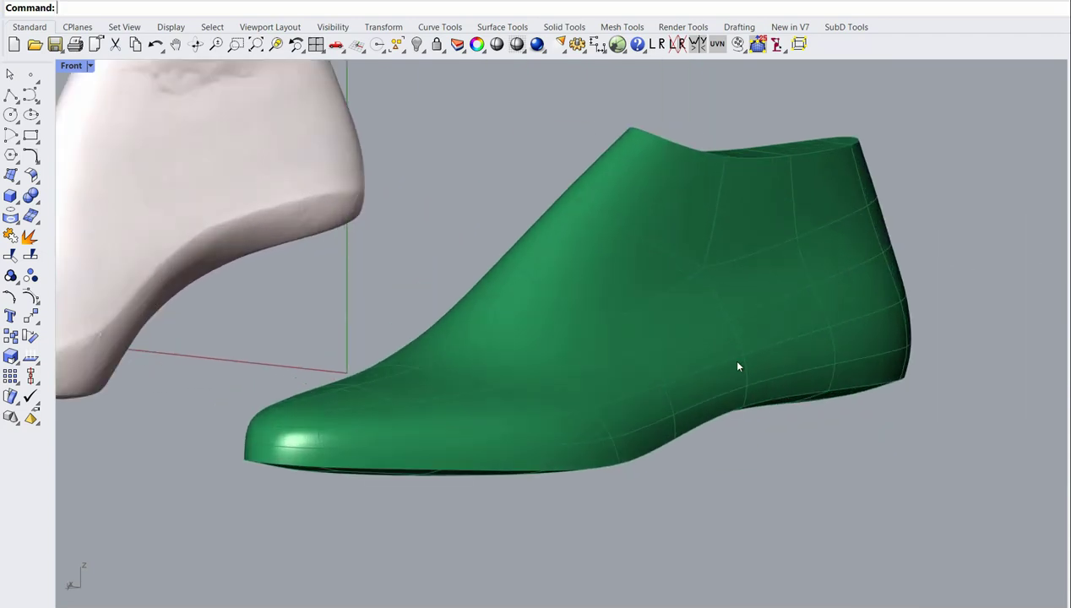
scroll(737, 359, down, 2)
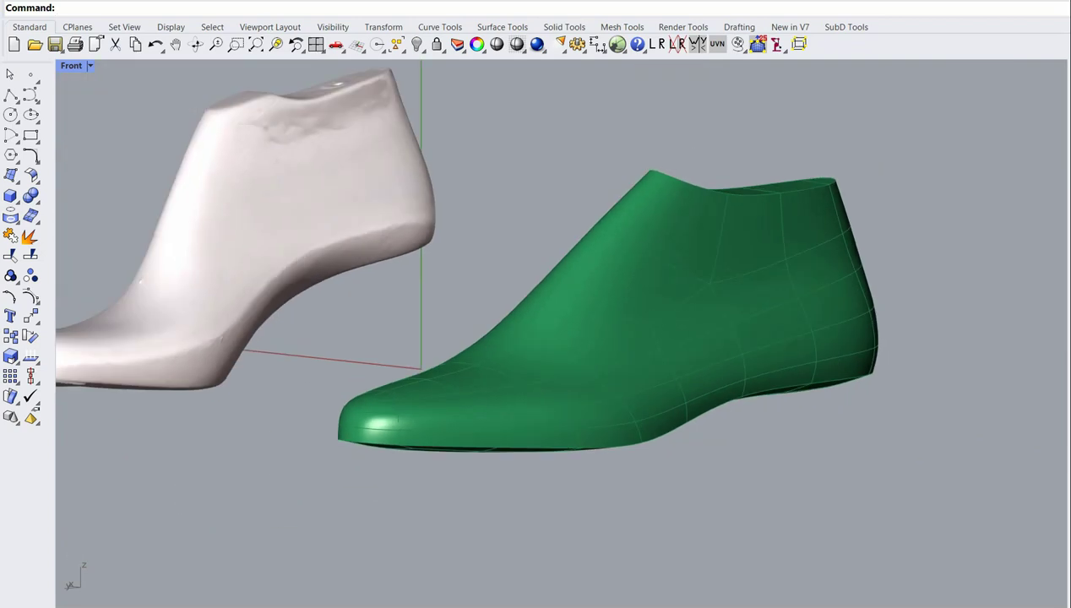
- Bring in the dark green last, move it beyond the light green last's heel, and delete the duplicate on the scan's other side
key(ctrl+z)
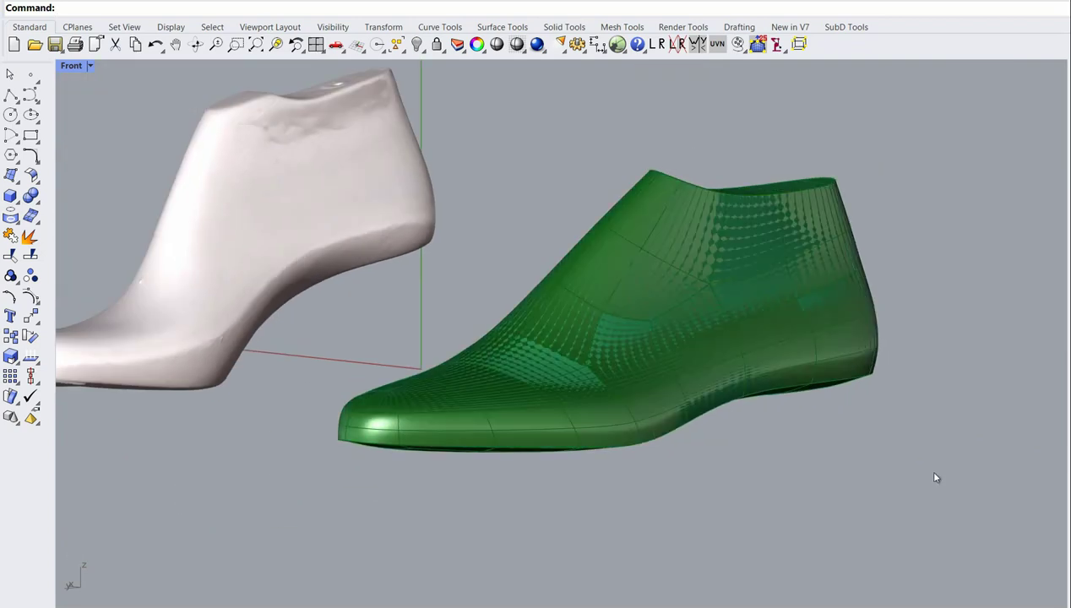
click(727, 320)
scroll(727, 321, down, 5)
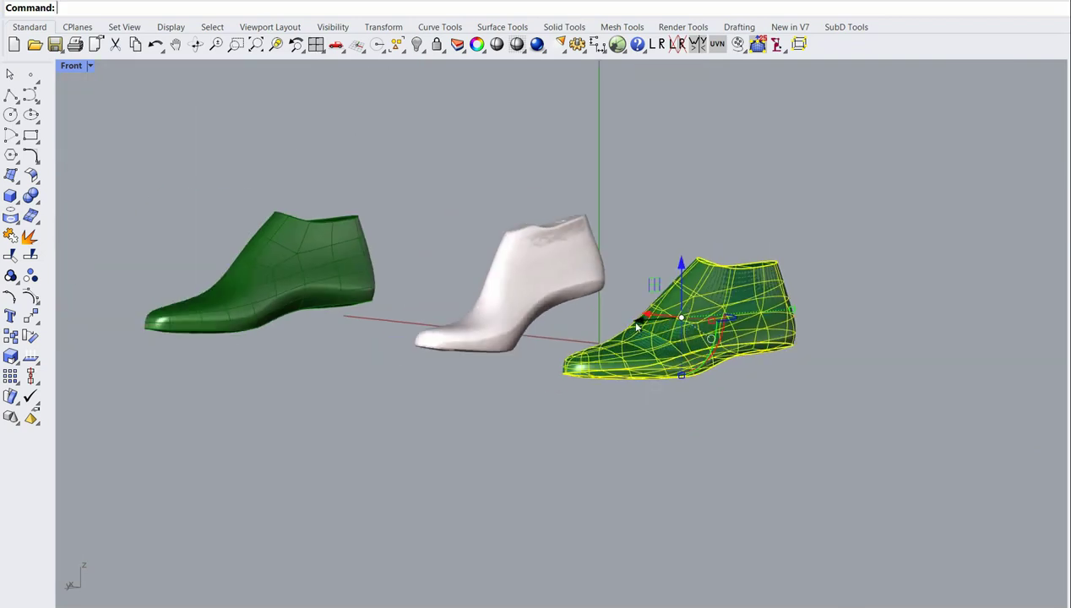
key(alt)
drag(635, 324, 838, 308)
click(896, 452)
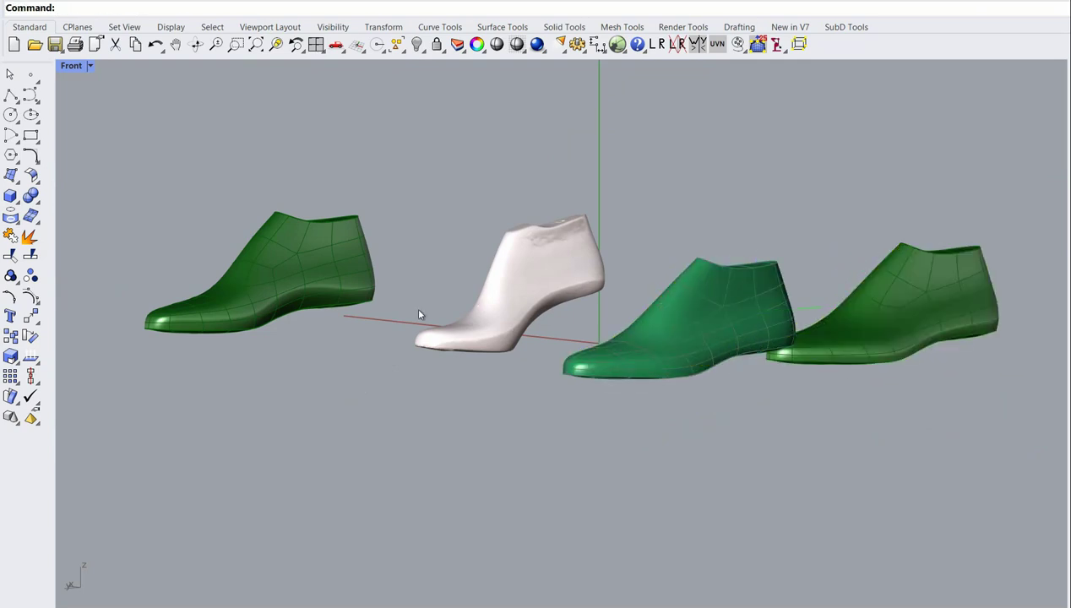
click(233, 287)
key(Delete)
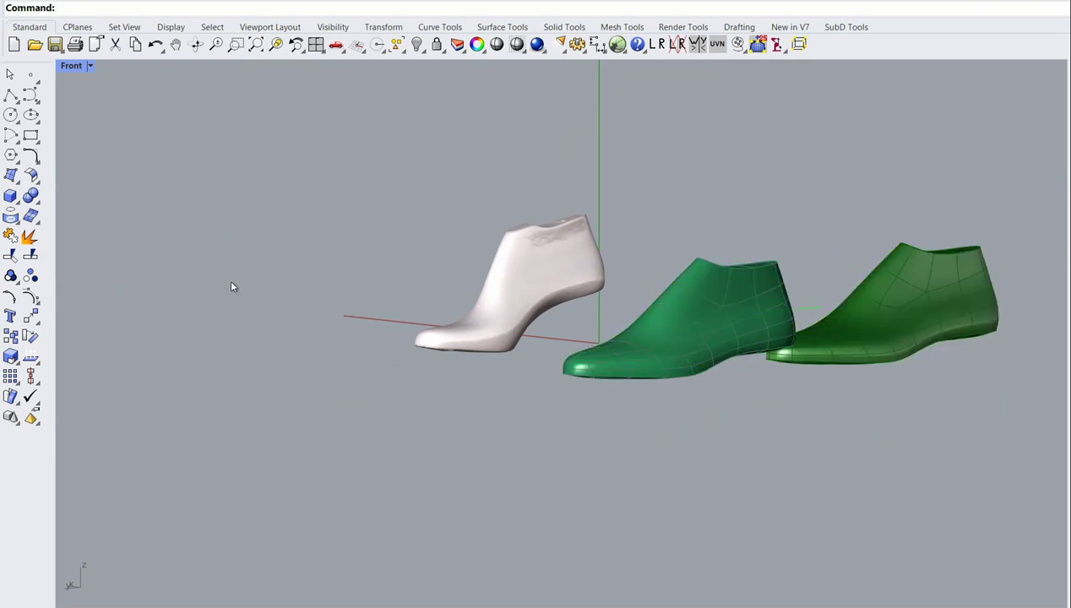
- Show the dark green last's control points and pull all the heel points backward in a top view
scroll(889, 318, up, 5)
click(889, 317)
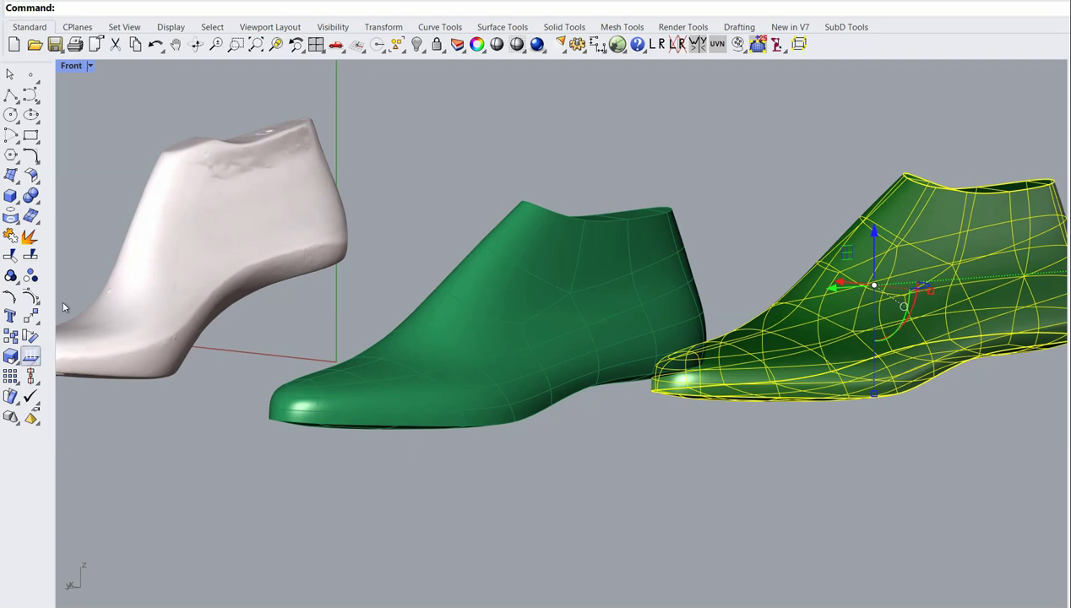
click(30, 296)
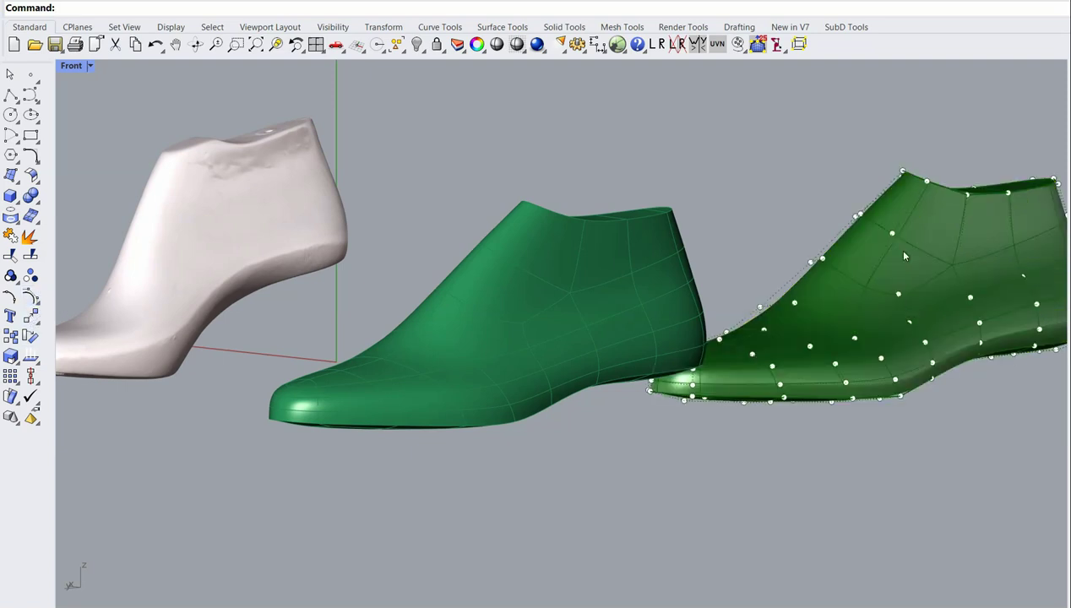
right_drag(903, 256, 808, 397)
right_drag(853, 315, 715, 351)
scroll(854, 286, up, 6)
right_drag(954, 221, 954, 210)
drag(960, 206, 1051, 600)
scroll(1047, 422, down, 5)
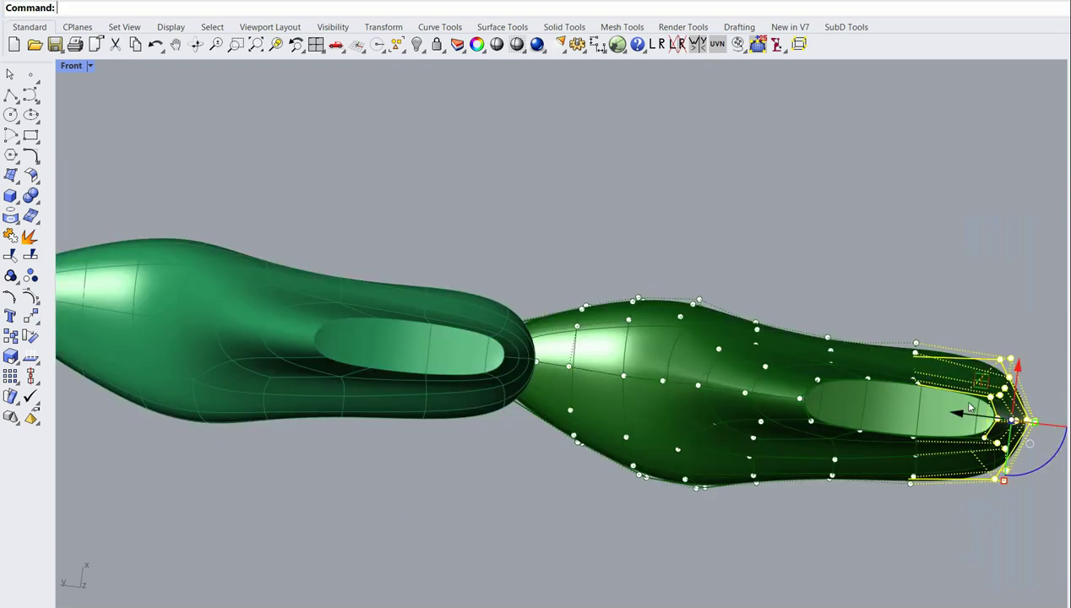
drag(969, 408, 1001, 409)
- Pull the control points at one side of the dark green last's ball outward and hide the points
drag(644, 209, 717, 326)
drag(696, 270, 698, 246)
click(888, 295)
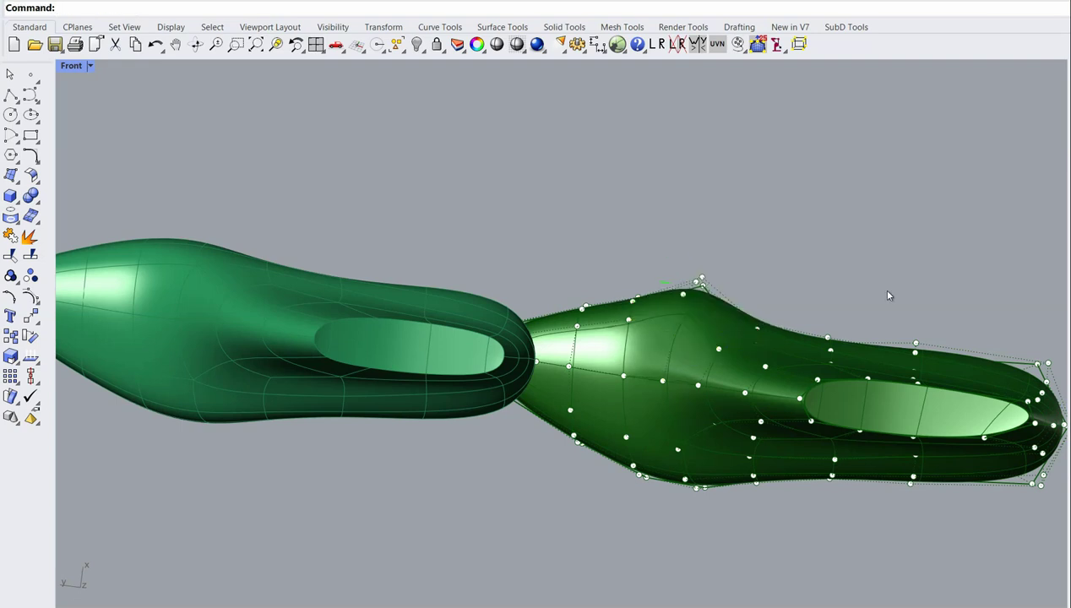
key(Escape)
- Select the scanned last and examine it from above alongside the green lasts
scroll(878, 287, down, 5)
right_drag(826, 277, 772, 402)
click(648, 229)
scroll(648, 229, up, 3)
scroll(550, 263, up, 3)
scroll(549, 263, down, 6)
right_drag(551, 263, 606, 153)
scroll(691, 325, up, 5)
scroll(690, 437, down, 6)
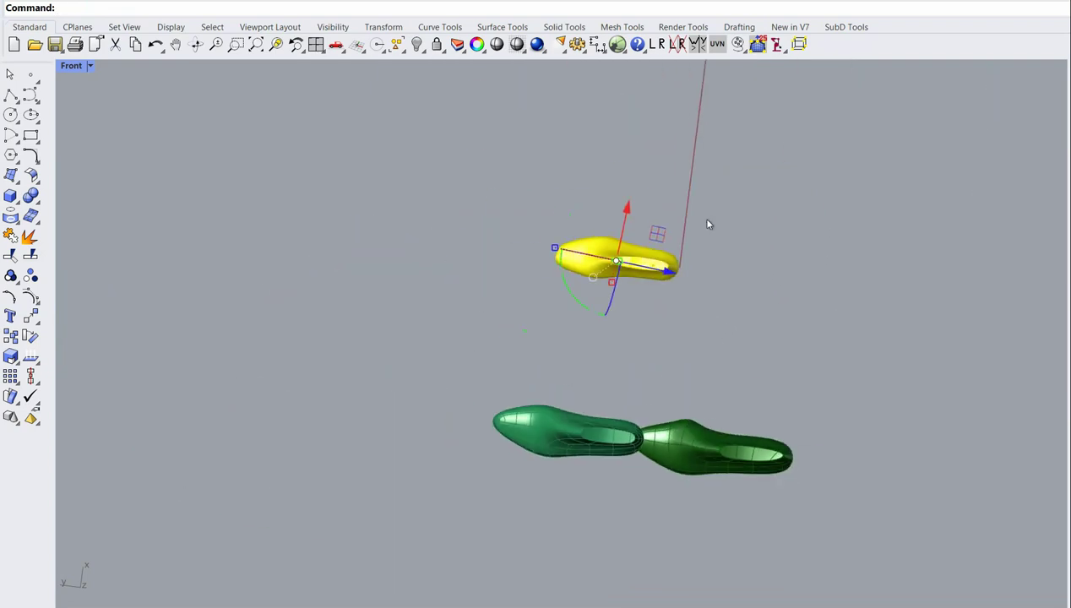
scroll(620, 258, up, 5)
scroll(621, 257, down, 4)
- Delete the dark green last
click(733, 521)
key(Delete)
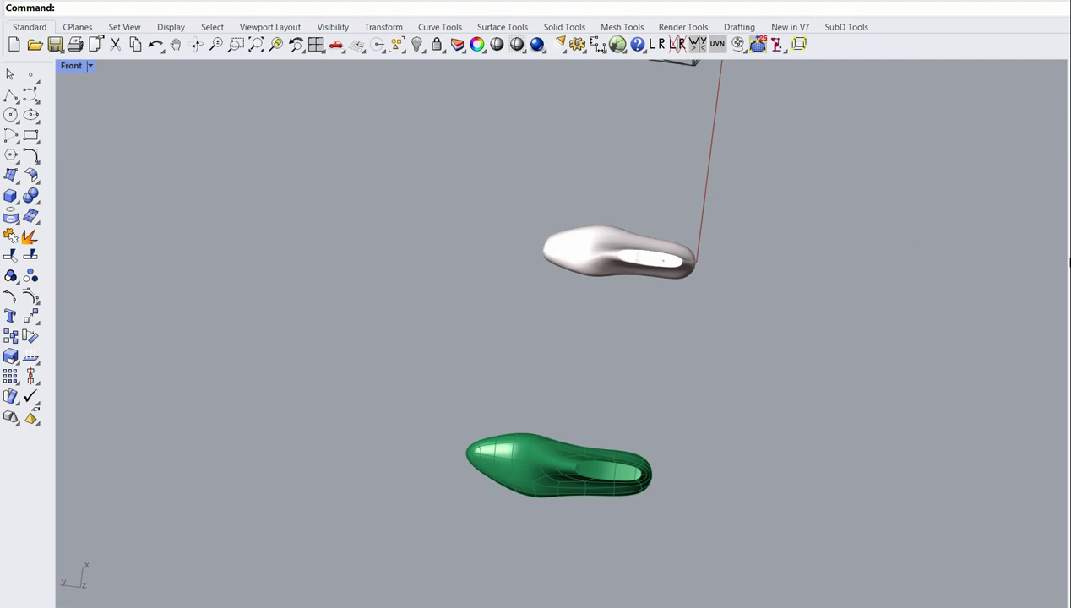
scroll(781, 348, down, 4)
right_drag(781, 351, 731, 384)
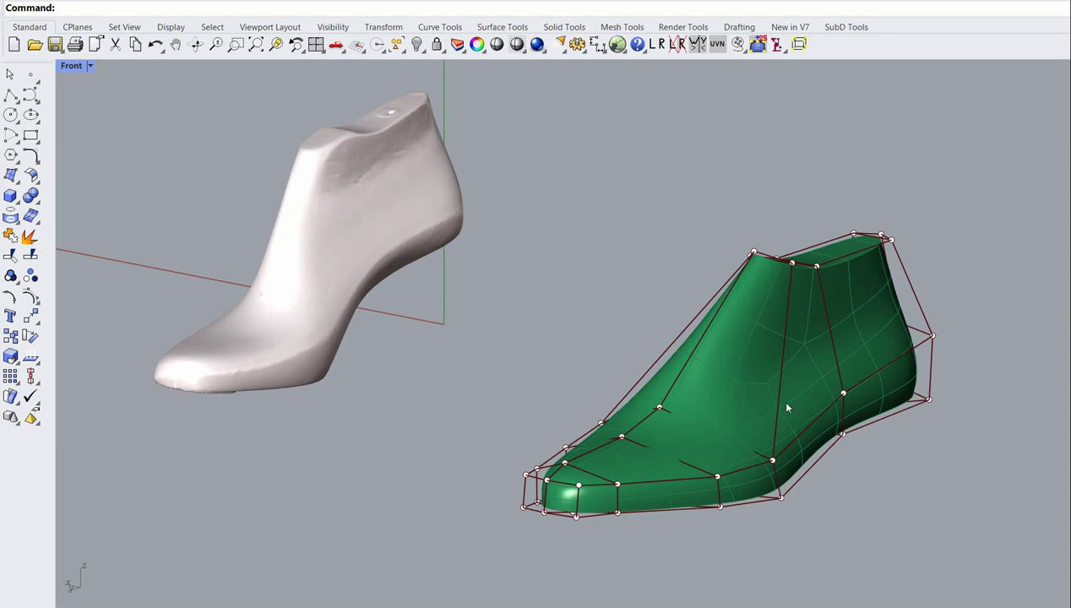
- Inspect the light green last's control cage by selecting and deselecting it from several viewpoints
click(918, 302)
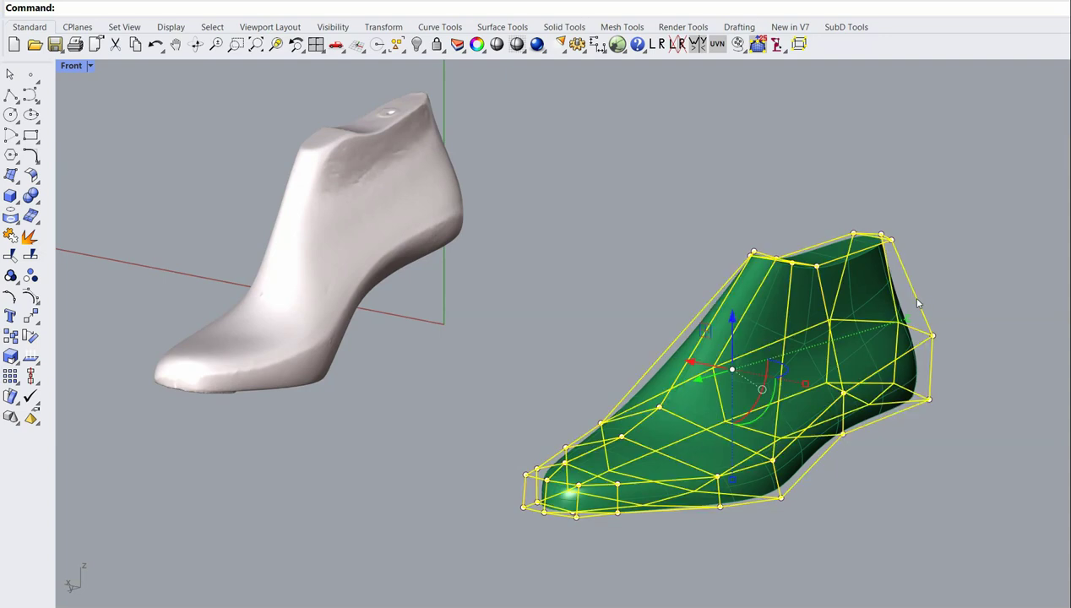
click(929, 289)
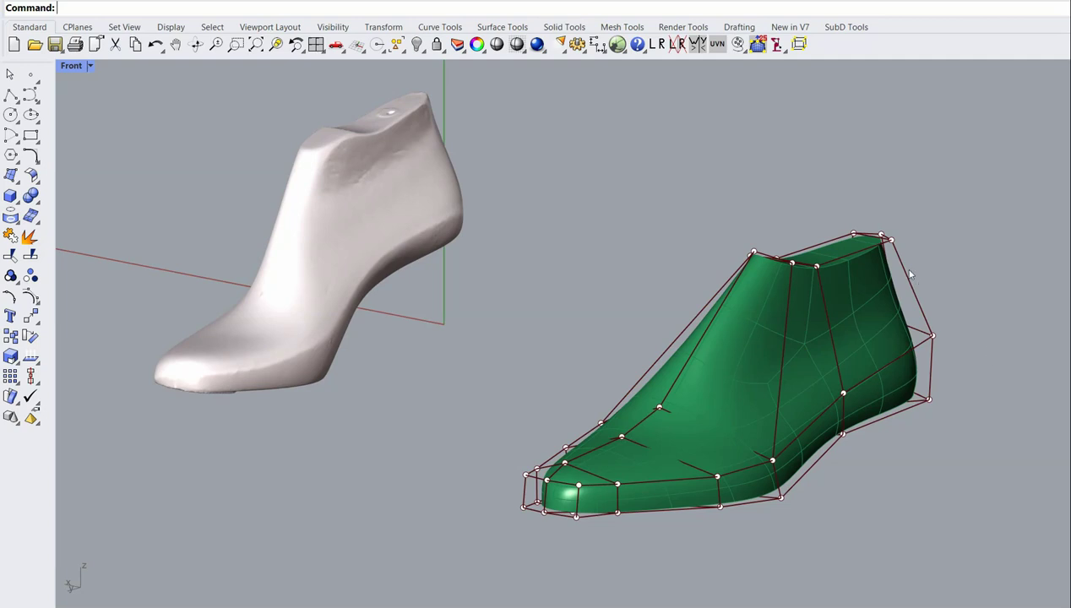
click(909, 290)
click(935, 244)
scroll(849, 321, up, 2)
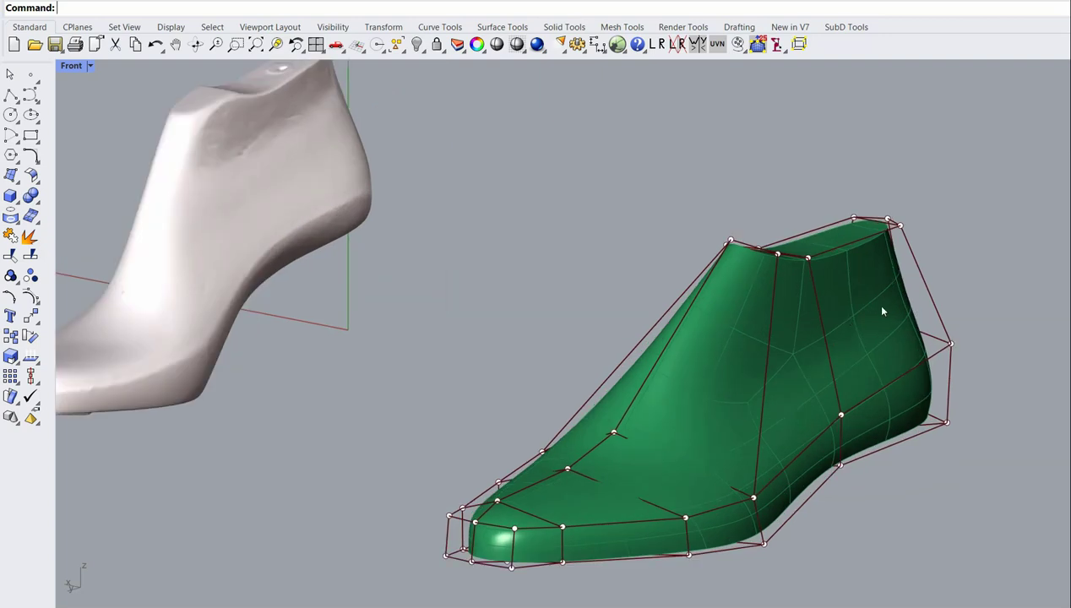
click(935, 315)
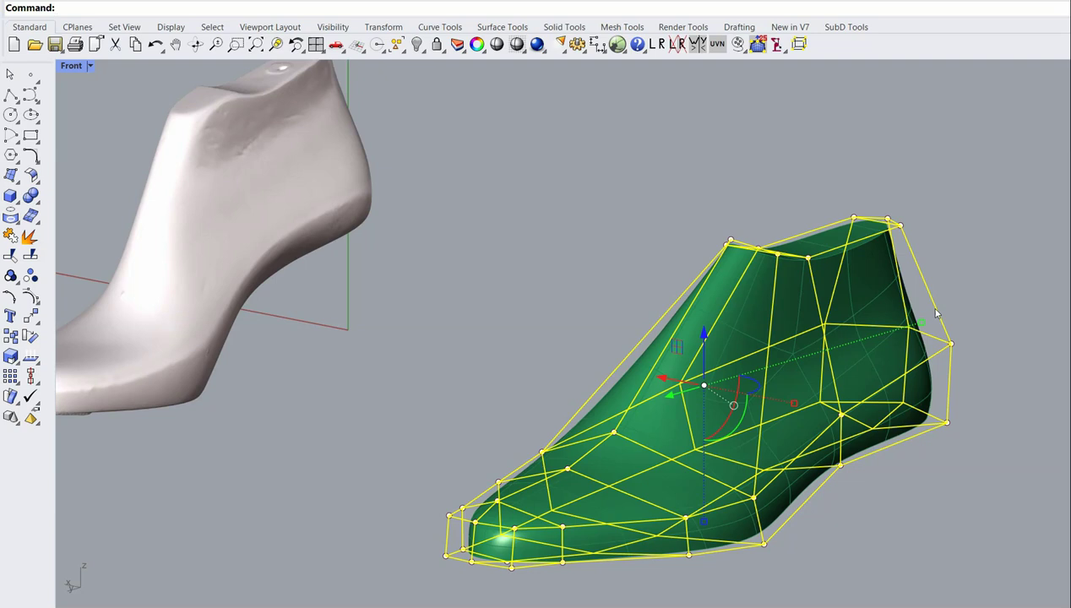
scroll(936, 313, down, 6)
right_drag(934, 313, 913, 328)
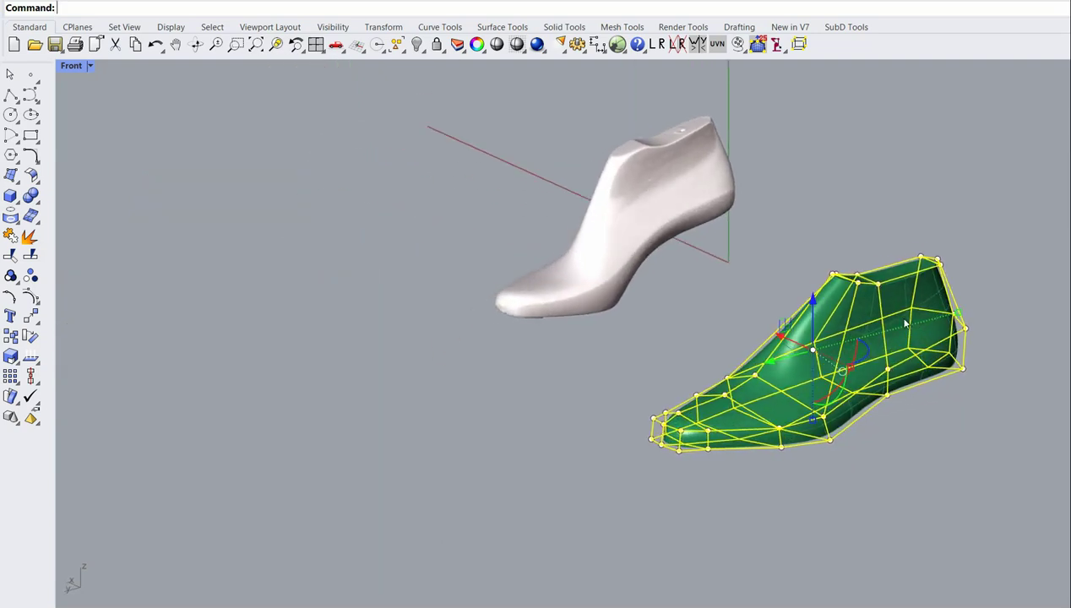
click(920, 239)
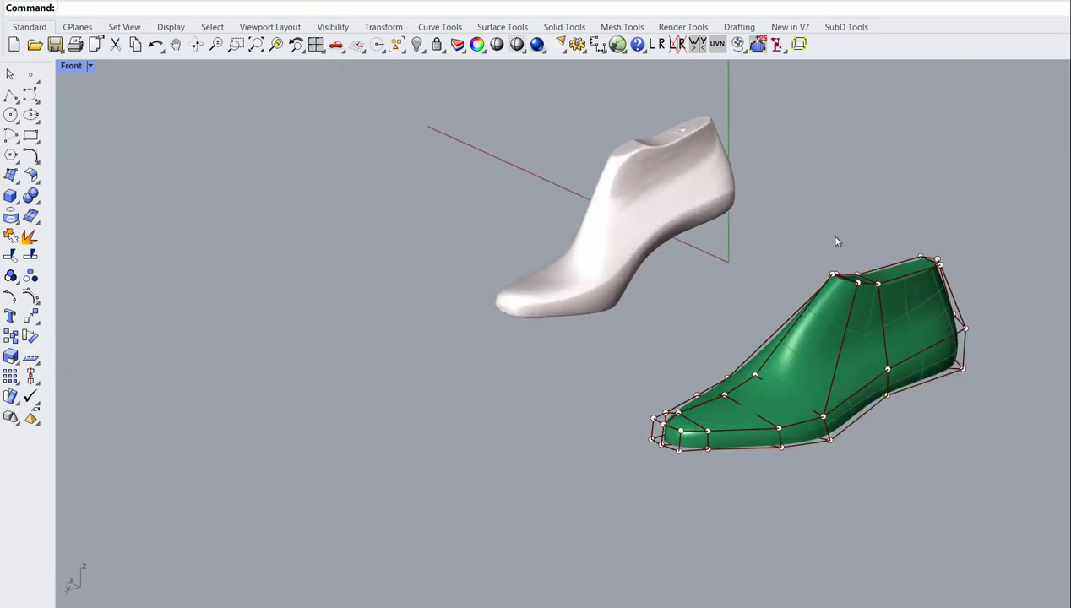
- Set the viewport to Ghosted display and the Left view, framed on both lasts
right_drag(765, 383, 852, 368)
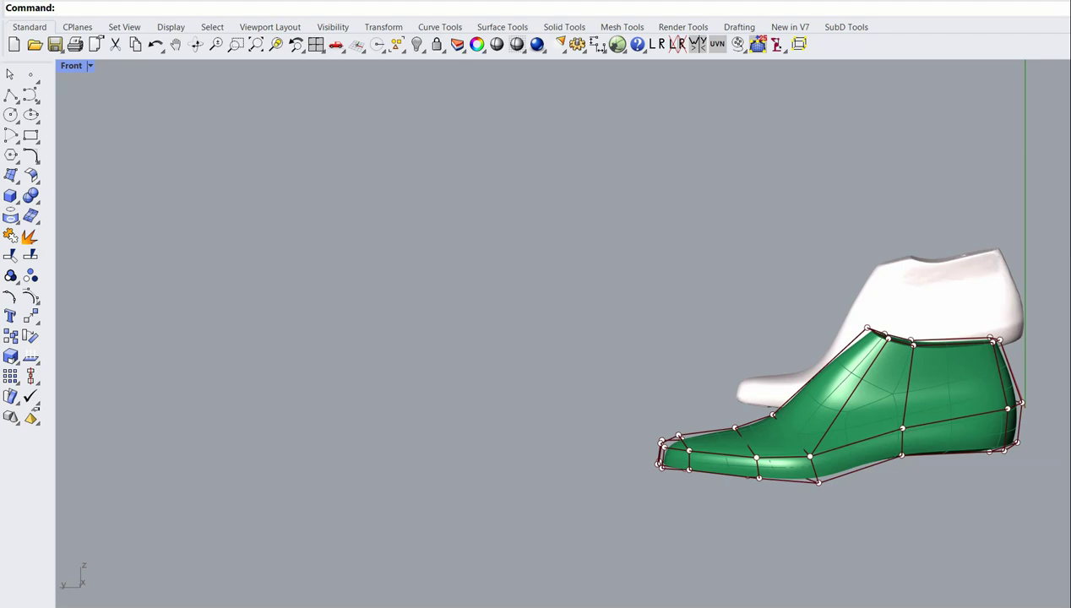
key(ctrl+alt+g)
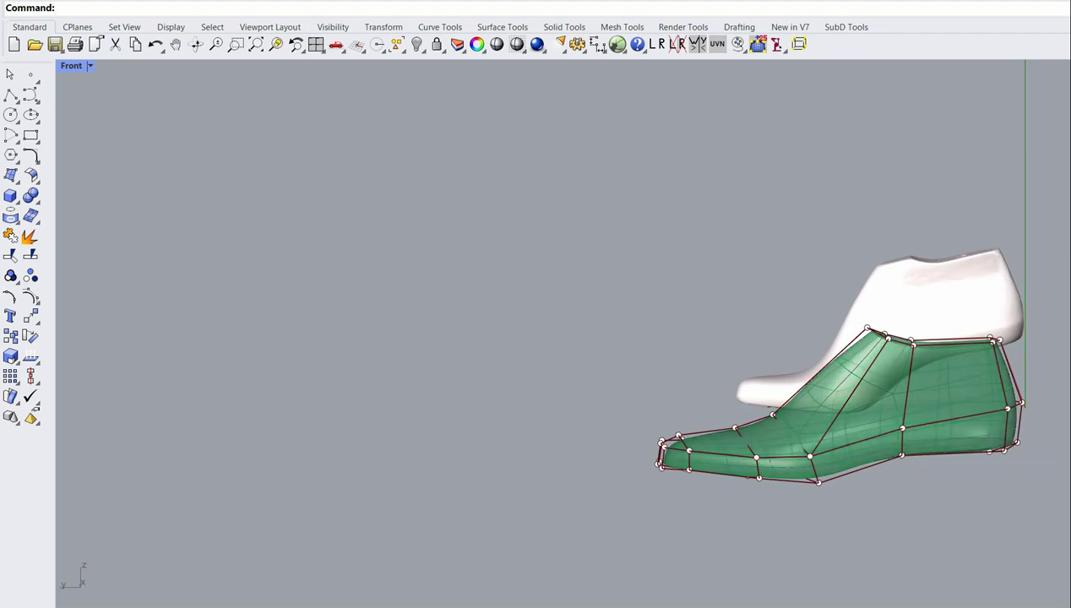
click(337, 49)
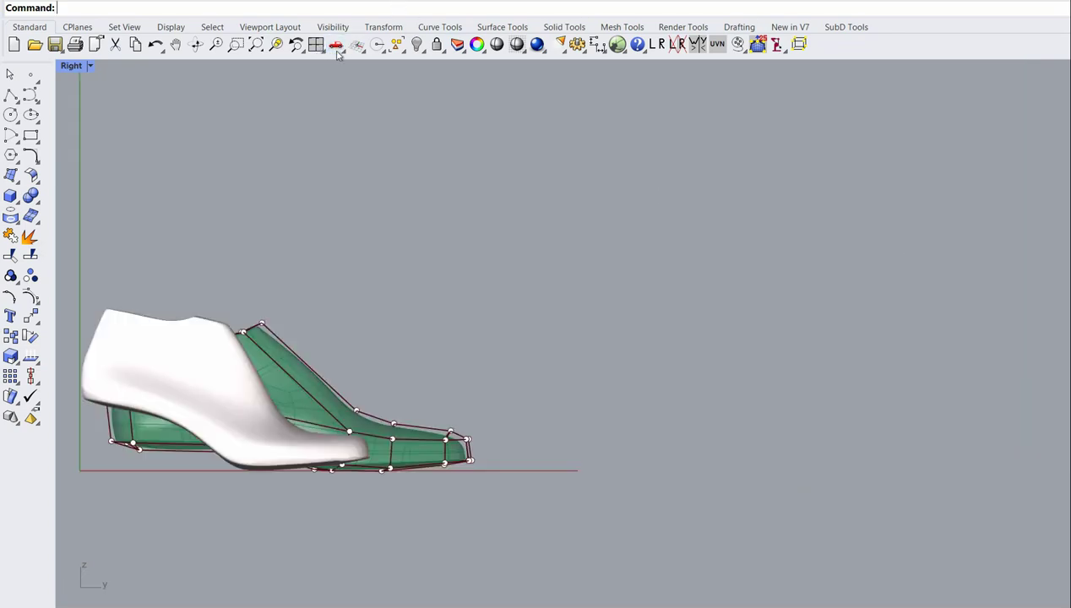
right_click(336, 46)
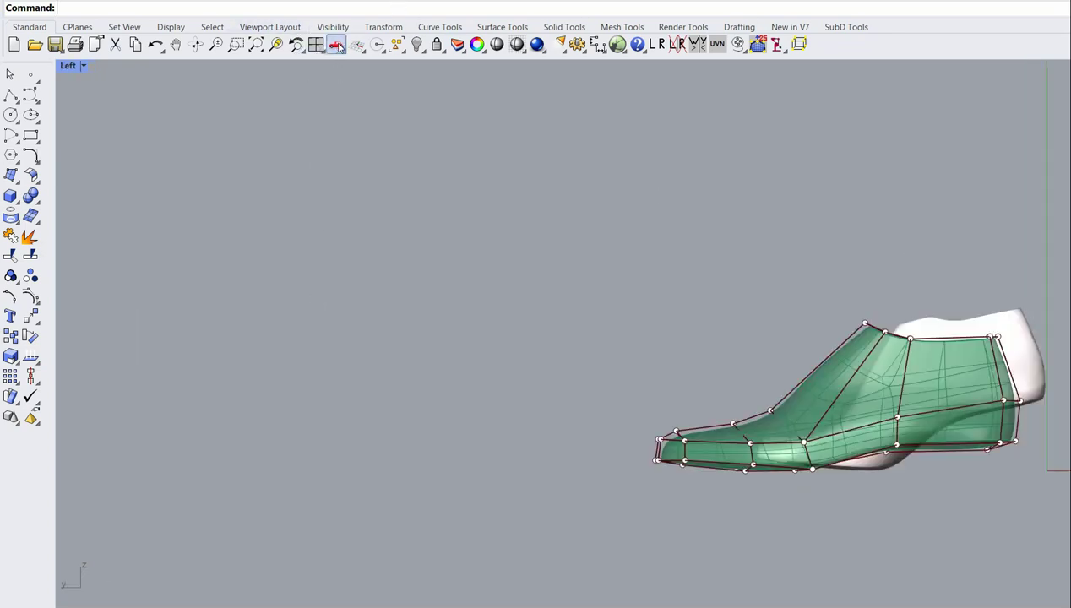
scroll(758, 283, up, 5)
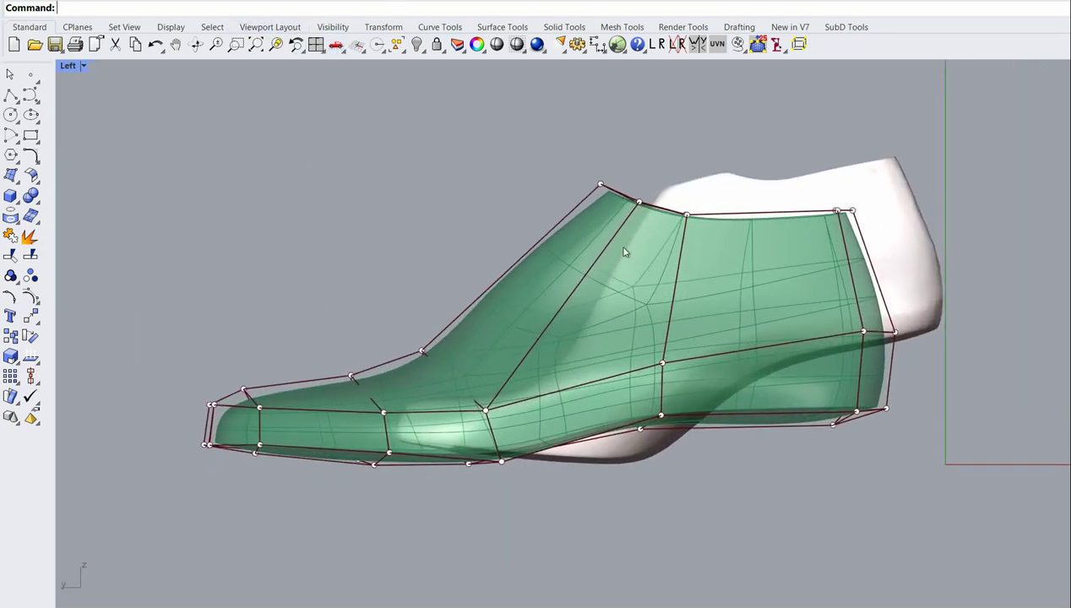
- Move the scanned last horizontally toward the toe so its ball overlaps the green last's ball
click(907, 253)
drag(700, 277, 558, 287)
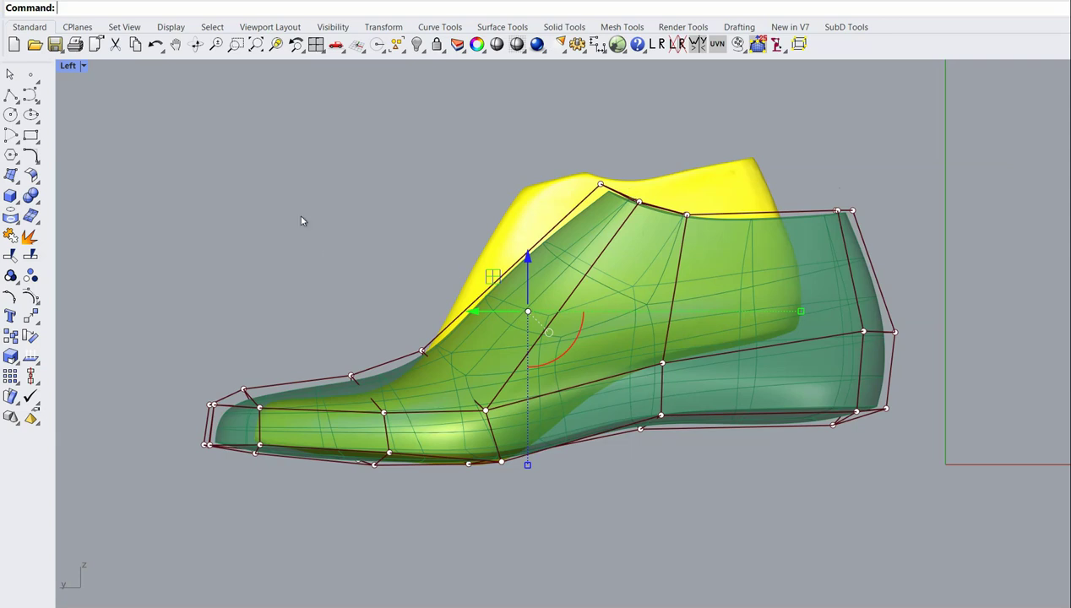
key(Escape)
- Raise all the green last's control points behind the ball to lift its heel and instep toward the scan
drag(551, 95, 956, 460)
drag(742, 256, 735, 217)
click(614, 330)
click(654, 498)
- Scale the green last down uniformly from the sole point under the ball to approach the scan's size
click(313, 379)
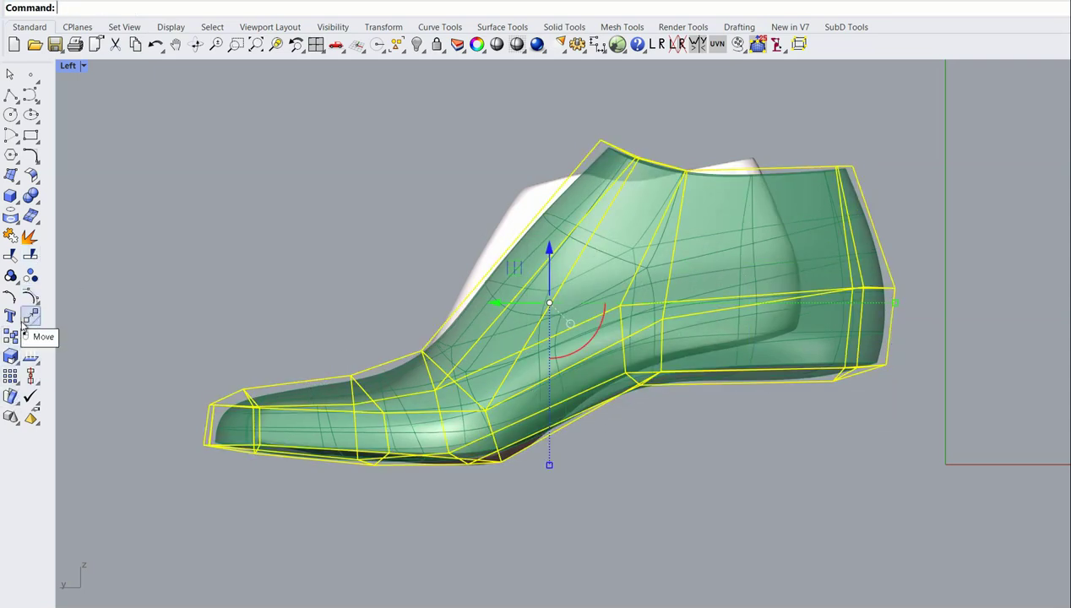
click(16, 362)
click(32, 363)
click(499, 460)
click(969, 365)
click(920, 378)
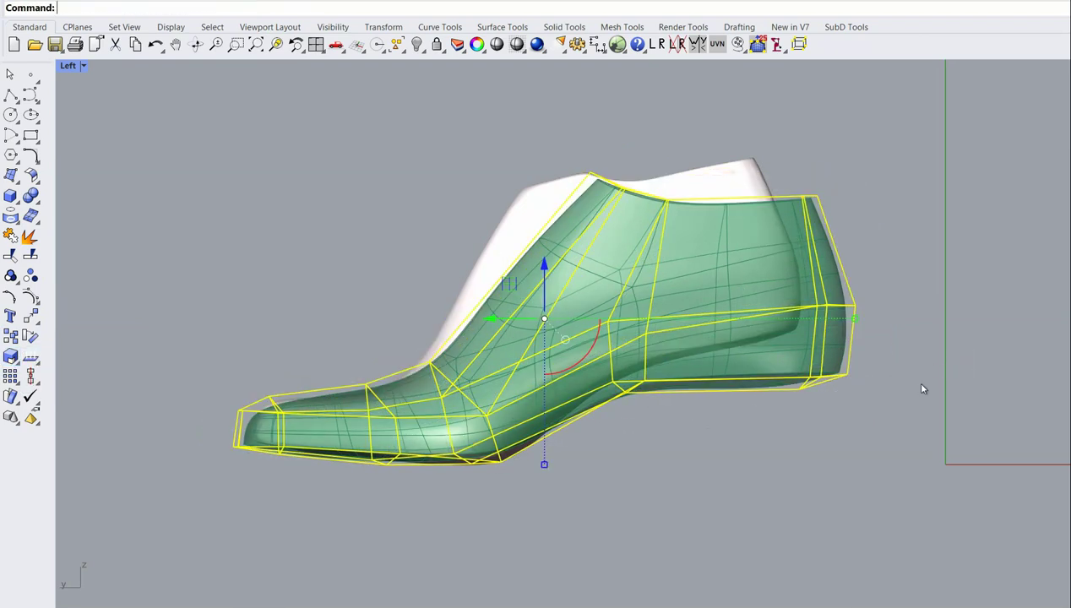
- Scale the green last slightly smaller again from the ball point and show its control points
key(Return)
click(506, 462)
click(935, 428)
click(896, 378)
click(31, 297)
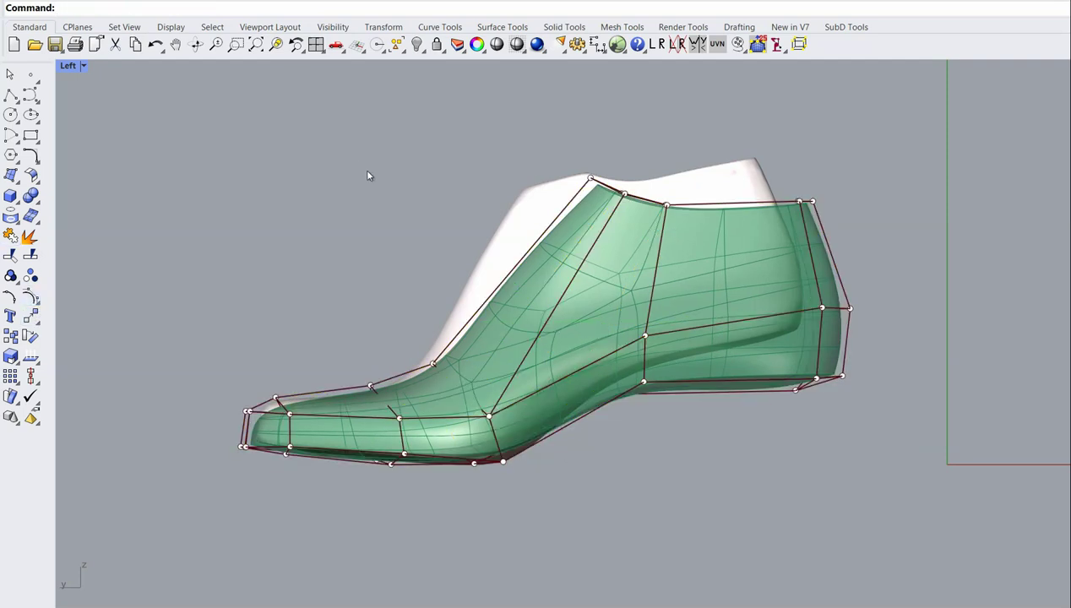
- Raise the green last's points behind the ball slightly more, and shift the cone's front points toward the toe to match the scan's instep
drag(566, 131, 934, 423)
drag(790, 212, 790, 193)
click(503, 132)
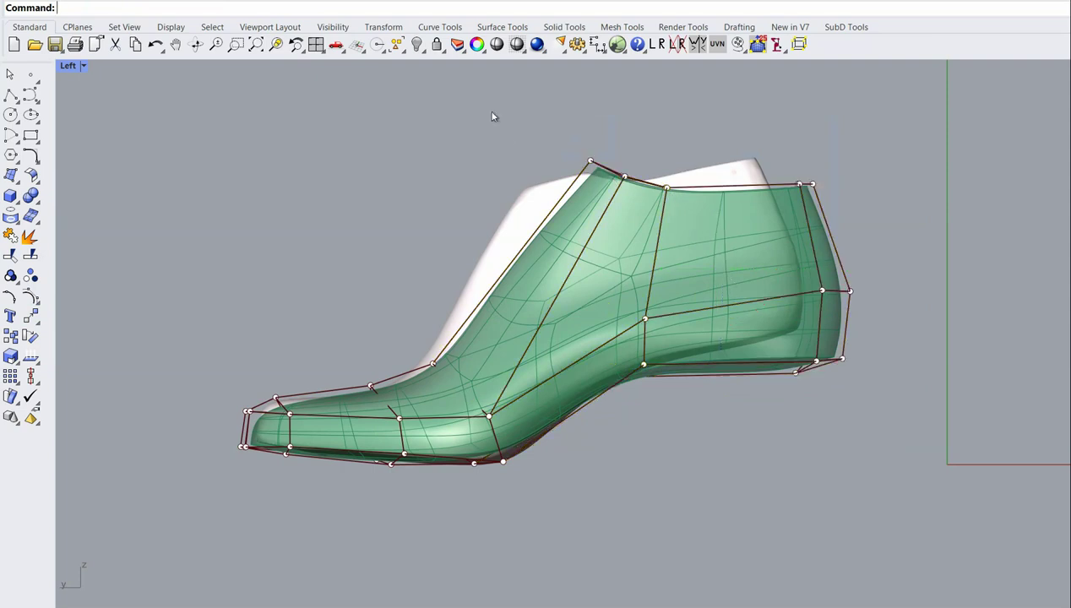
drag(490, 113, 652, 283)
drag(575, 168, 504, 185)
click(603, 90)
- Rotate the green last's rear control points upward about the waist point to match the scan's heel pitch
drag(603, 90, 918, 445)
click(32, 334)
click(620, 384)
click(937, 364)
click(935, 313)
- Shift the heel control points toward the toe, and move the lower instep point slightly forward and up onto the scan
drag(733, 109, 883, 369)
drag(764, 212, 742, 216)
click(683, 396)
drag(391, 301, 471, 369)
drag(398, 329, 390, 320)
click(337, 346)
- Raise the green last's upper toe control points and shift them slightly forward to follow the scan's toe profile
scroll(280, 420, up, 5)
drag(115, 303, 317, 511)
click(205, 340)
drag(167, 293, 268, 364)
drag(229, 315, 222, 302)
click(667, 575)
- Lower the sole control points under the ball and shift them toward the heel to follow the scan's sole curve
right_drag(694, 594, 535, 480)
drag(599, 535, 777, 401)
drag(644, 390, 678, 420)
scroll(671, 406, down, 5)
click(398, 433)
- Change the object display mode of the scanned last so that its wood texture is displayed
right_drag(922, 217, 605, 314)
scroll(601, 319, up, 2)
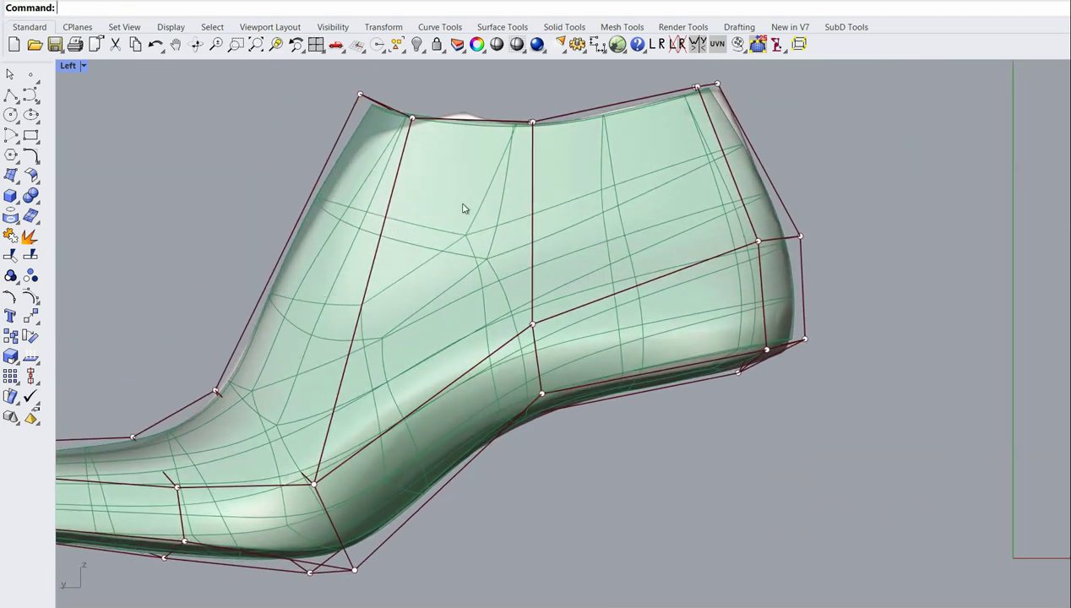
right_drag(463, 204, 464, 312)
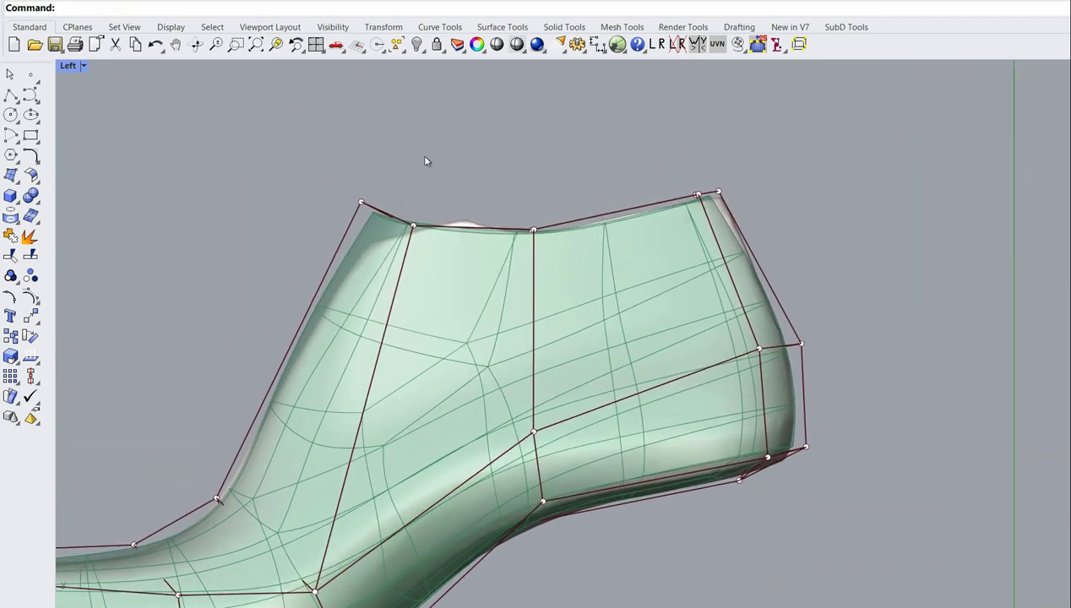
scroll(728, 257, down, 5)
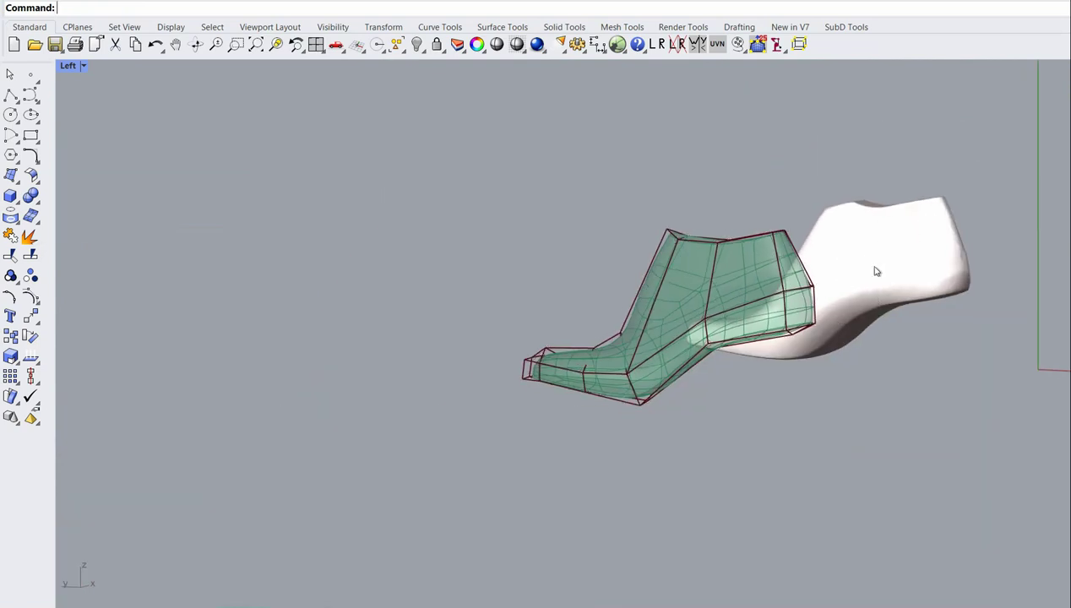
click(836, 228)
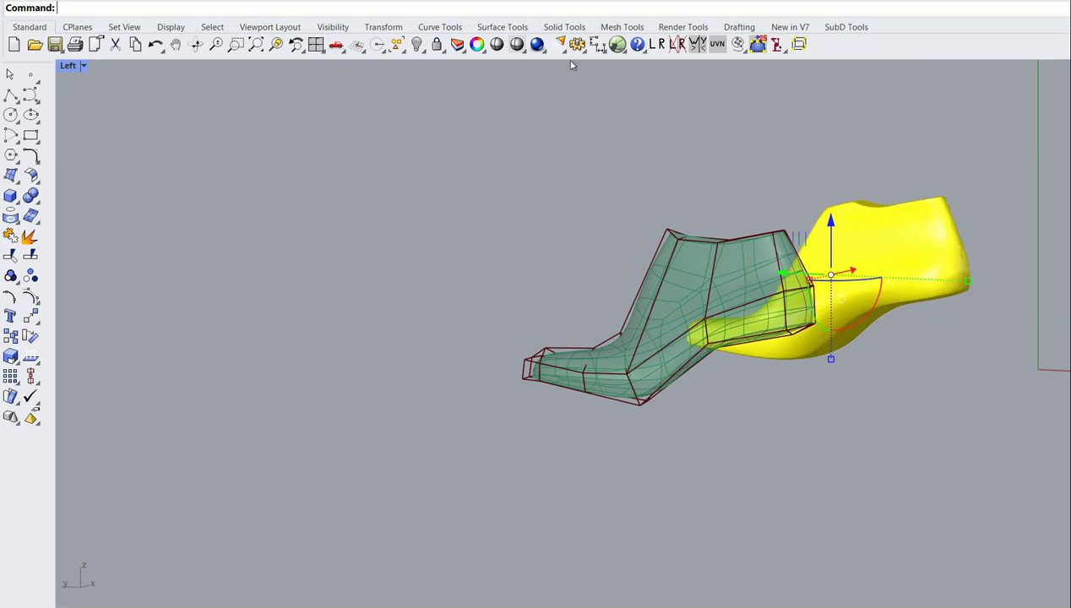
click(521, 49)
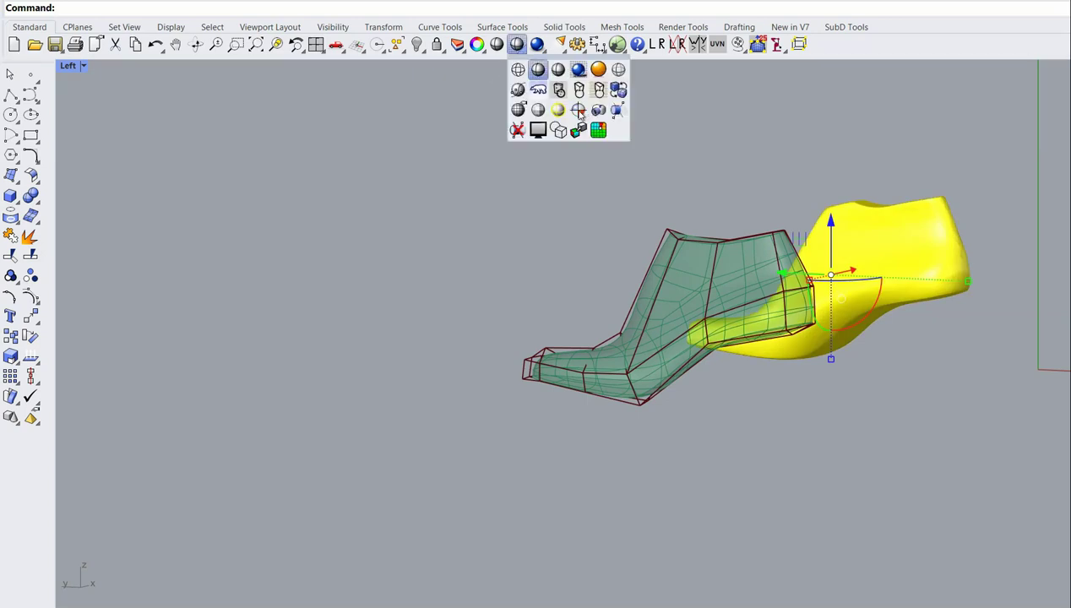
click(575, 111)
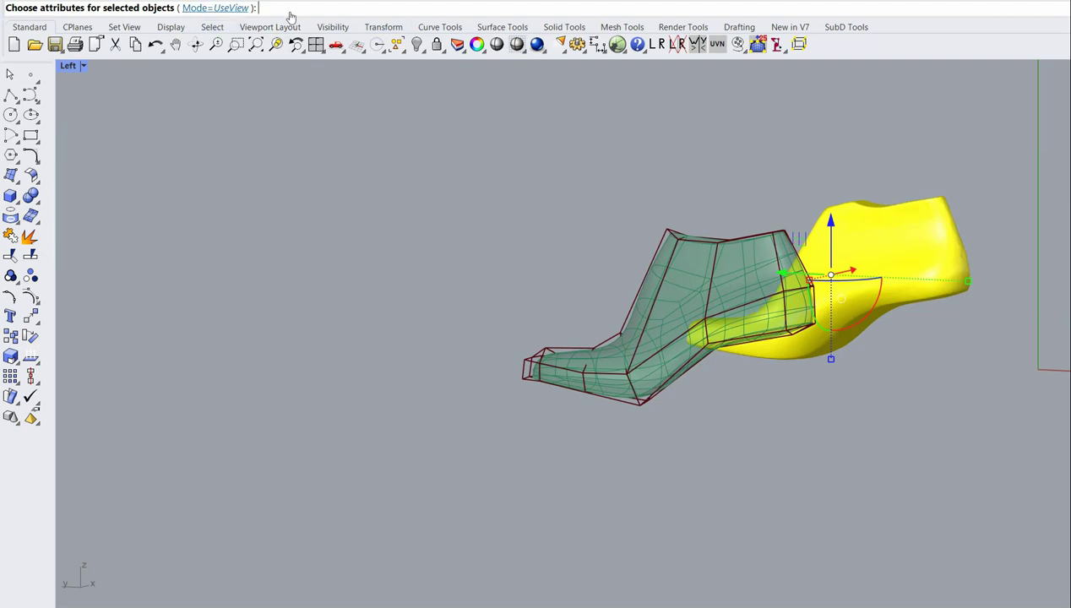
click(230, 8)
click(199, 8)
click(627, 161)
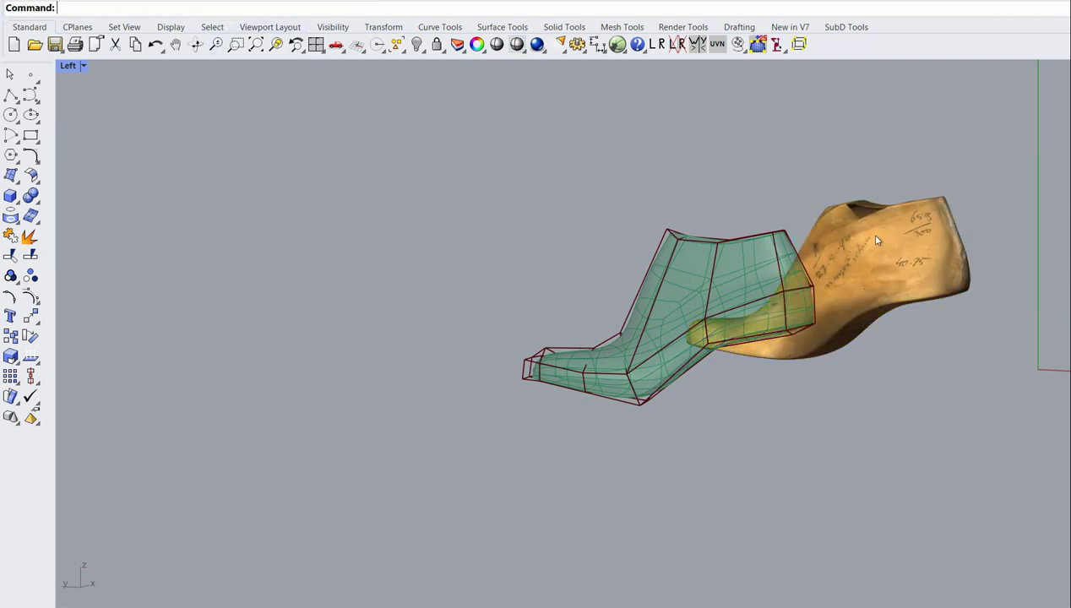
- In the Top view, mirror the scanned last without copying across a lengthwise line between the two lasts
click(342, 50)
click(380, 94)
scroll(516, 223, down, 4)
right_drag(710, 305, 457, 331)
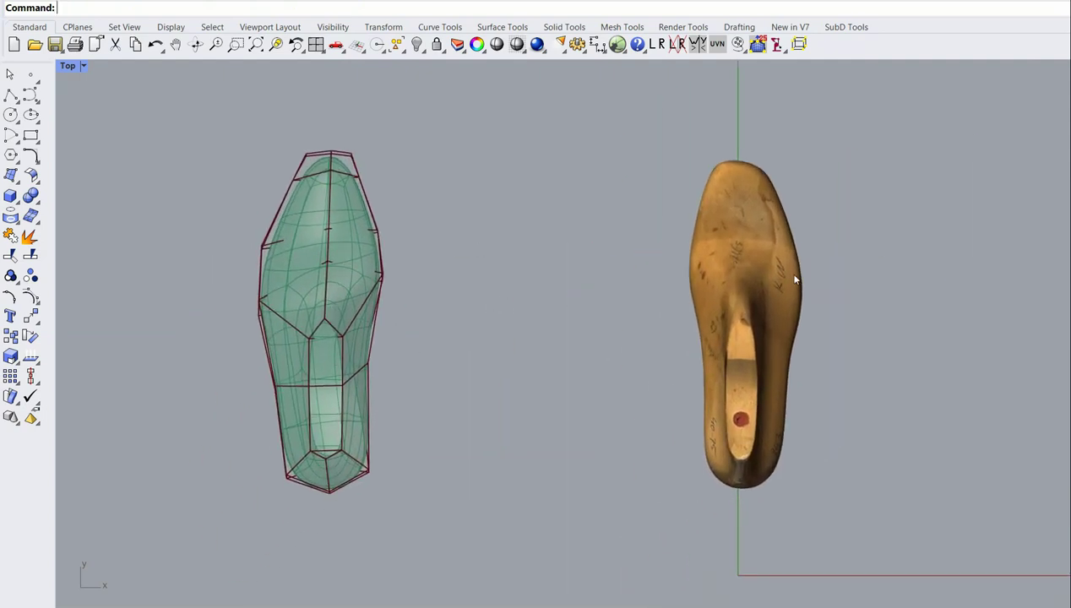
click(748, 264)
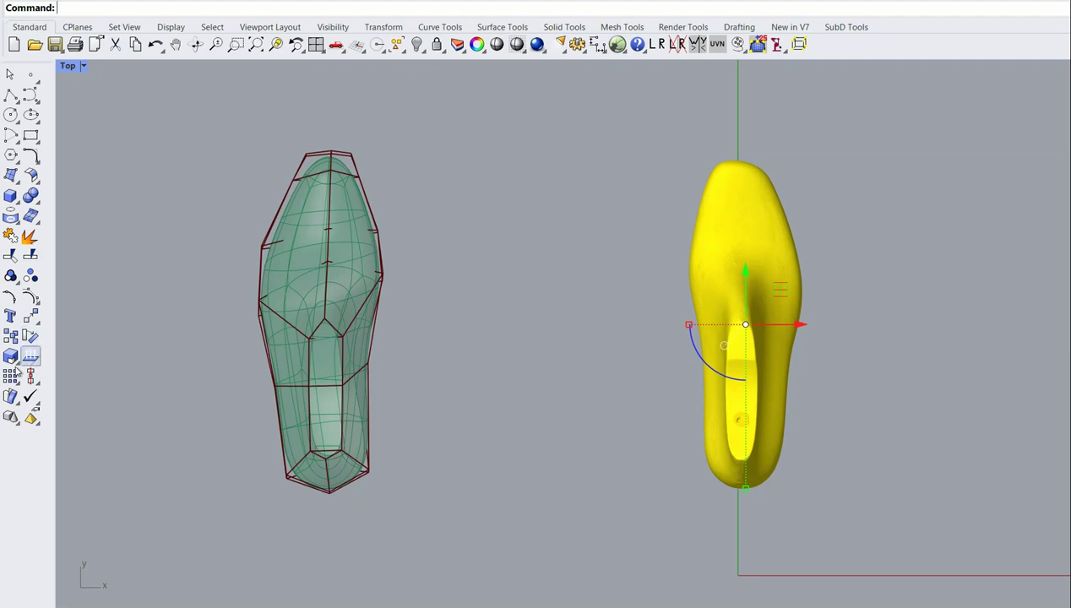
click(35, 321)
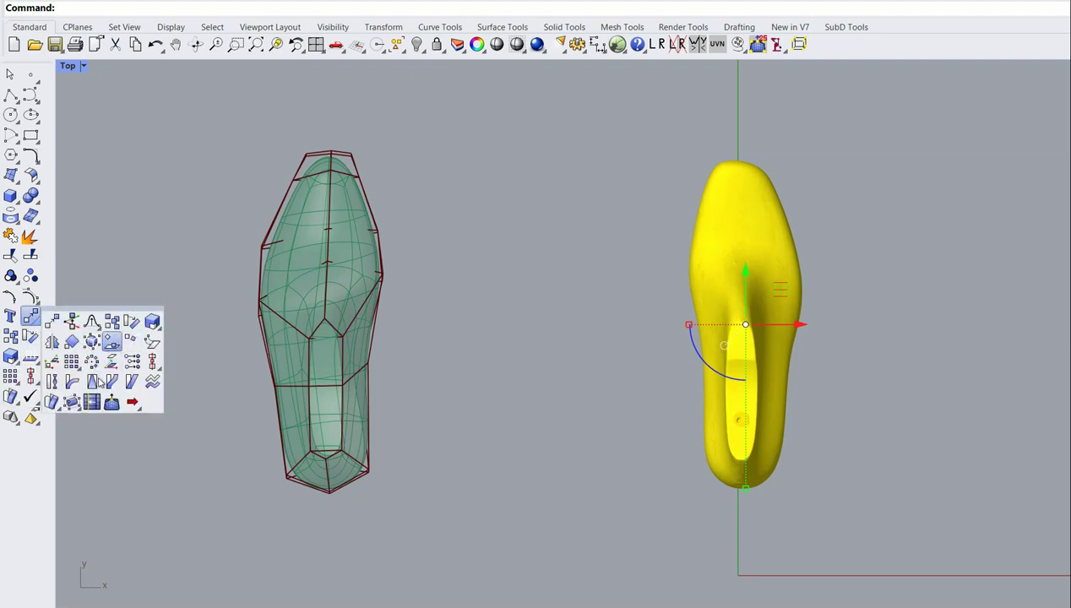
click(53, 345)
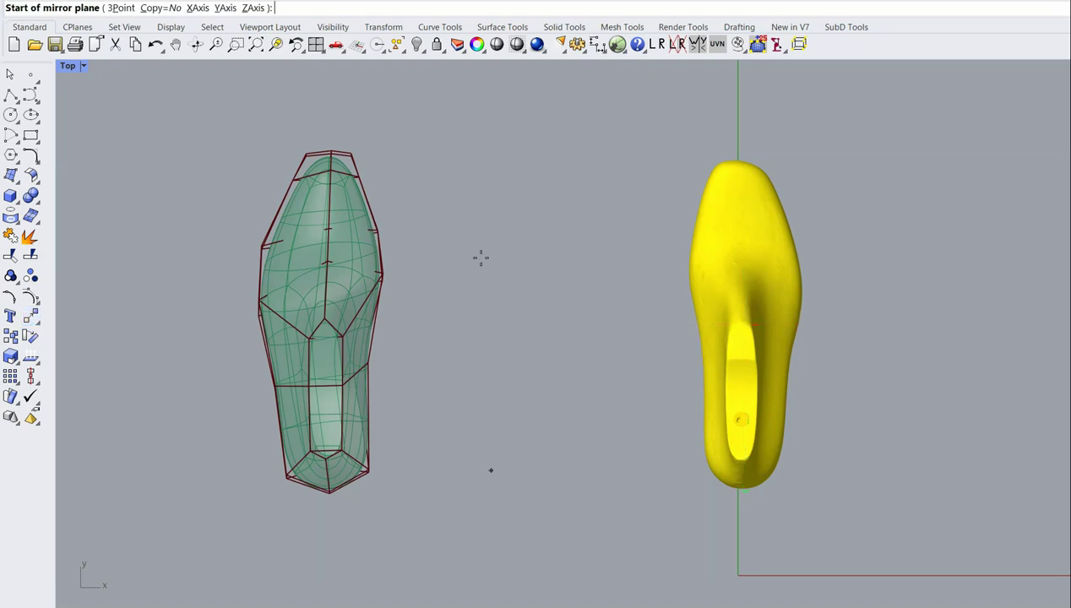
click(503, 504)
key(Escape)
key(Escape)
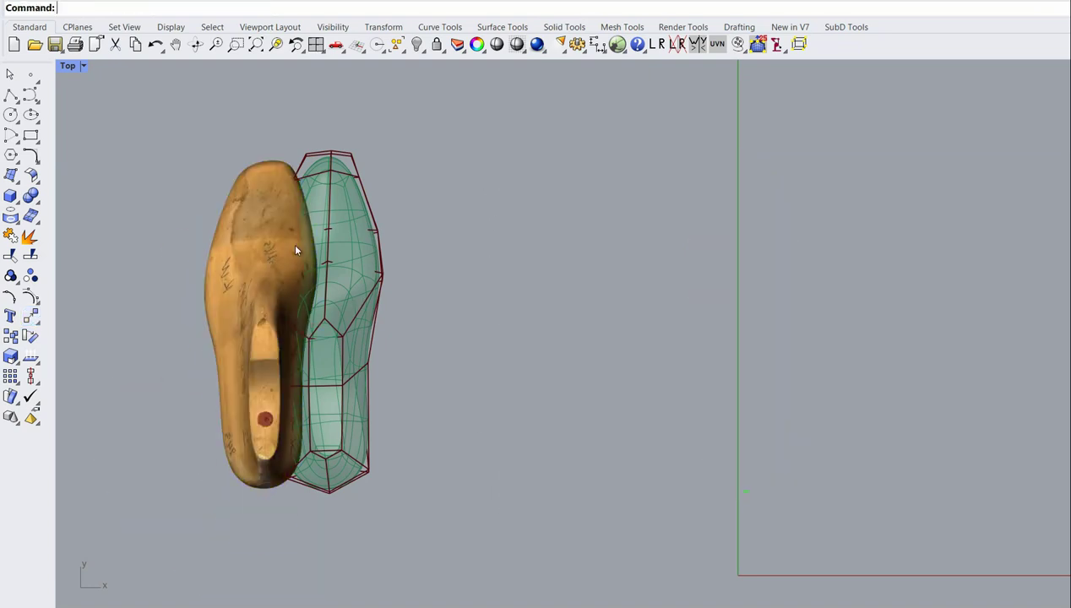
- Move the scanned last sideways in the Top view until it overlaps the green last
scroll(394, 222, up, 4)
right_drag(486, 214, 622, 269)
scroll(553, 279, up, 4)
scroll(553, 283, down, 3)
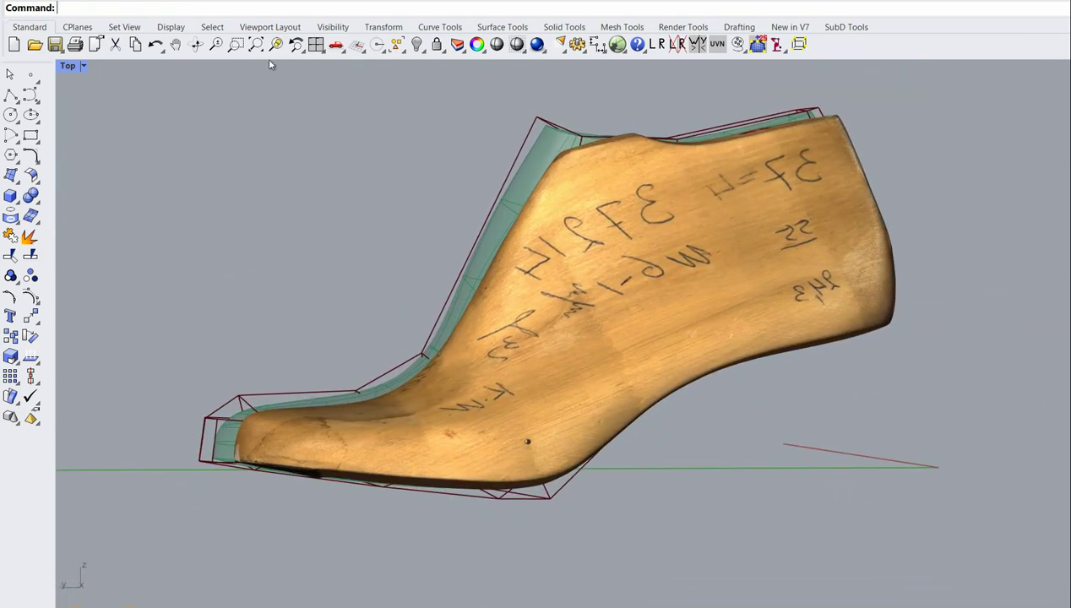
click(344, 53)
click(372, 89)
scroll(434, 192, down, 3)
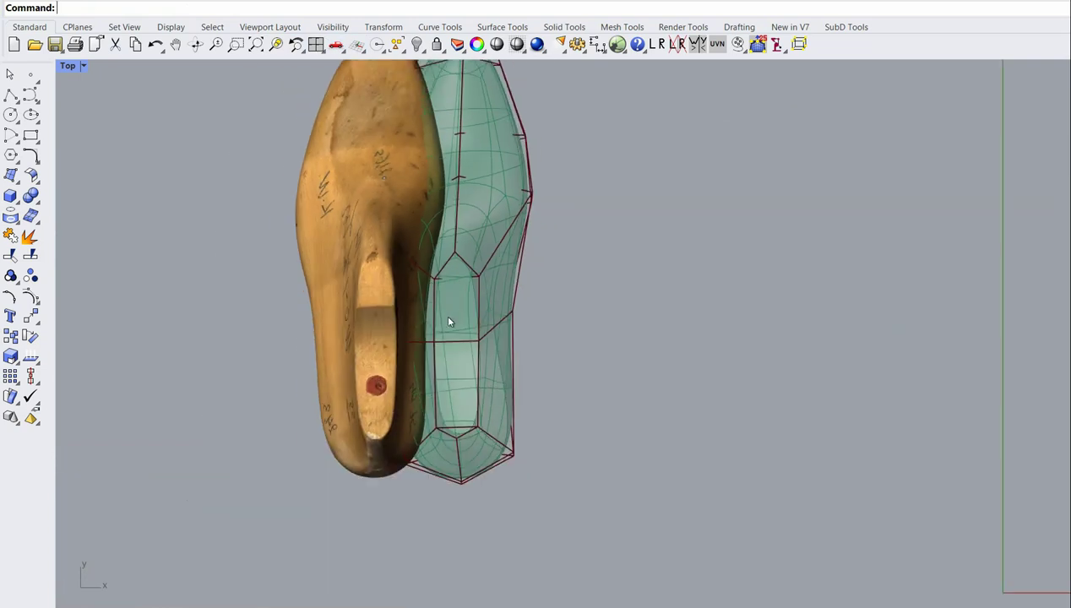
click(435, 370)
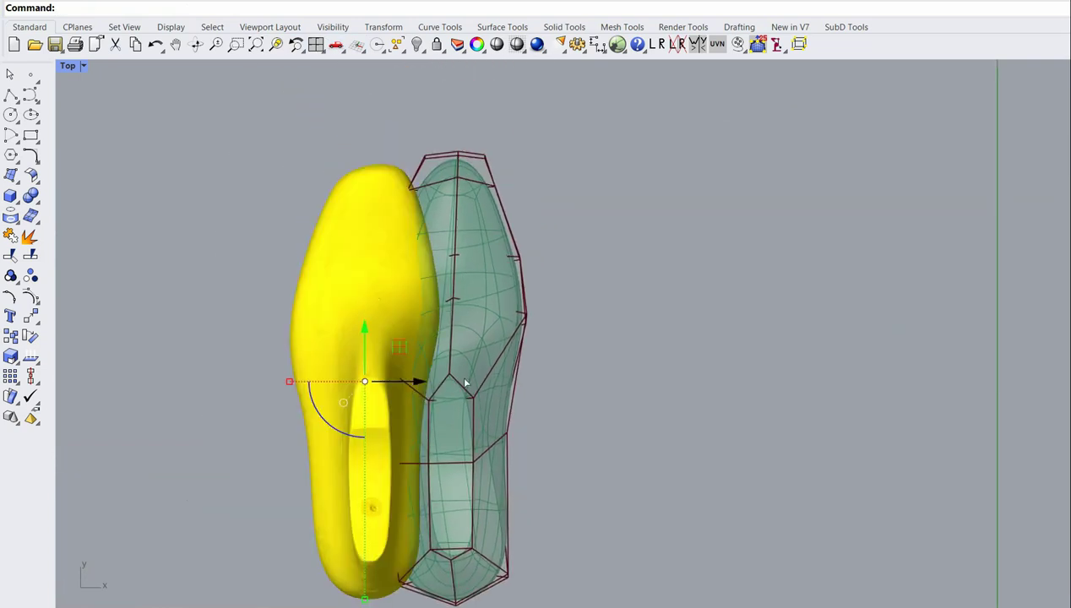
drag(465, 383, 513, 379)
- Rotate the scanned last about its heel point so its lengthwise direction aligns with the green last
scroll(488, 325, up, 4)
scroll(482, 344, down, 4)
right_drag(480, 275, 467, 210)
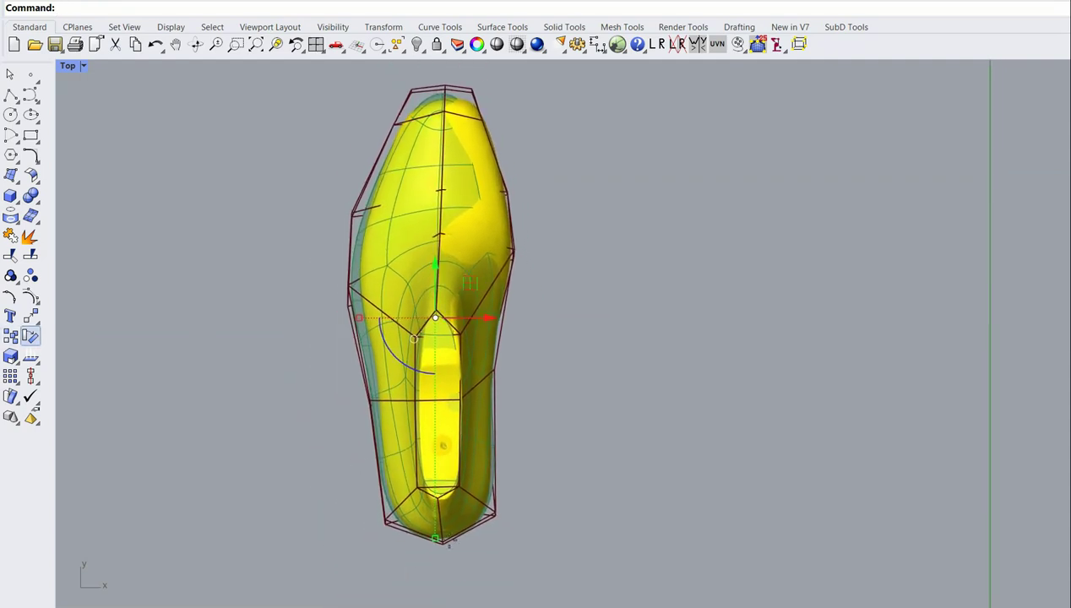
click(31, 336)
click(440, 538)
click(583, 194)
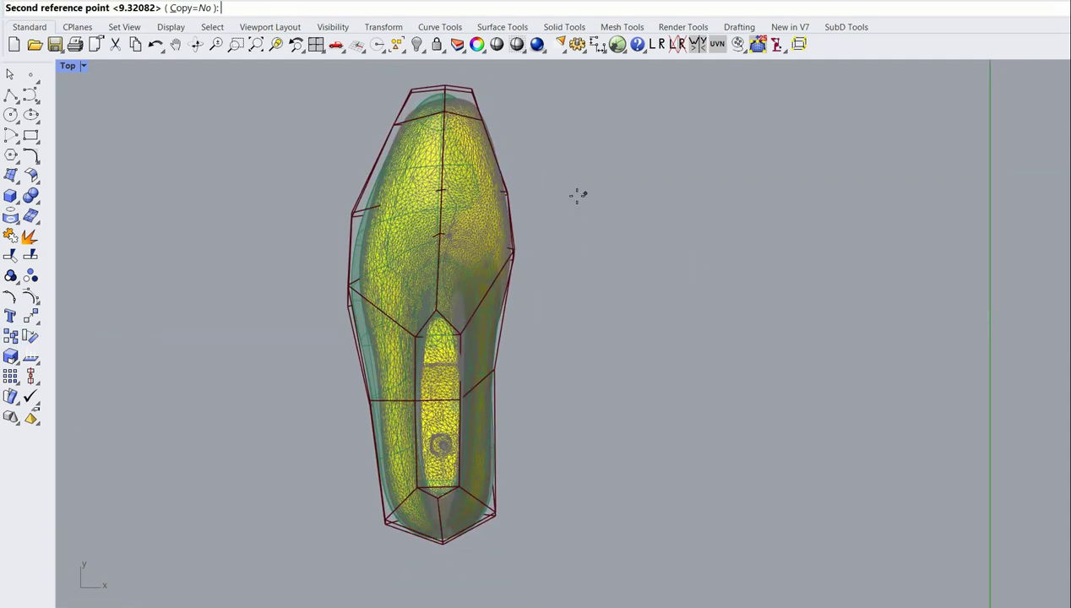
click(580, 195)
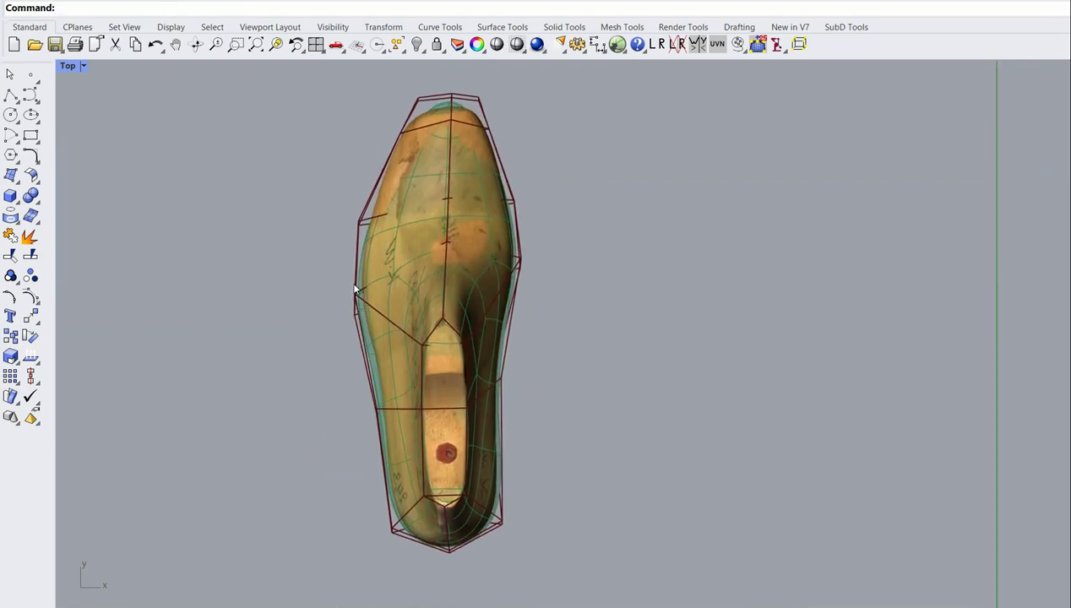
- Show the green last's control points and move the ball and waist points on its left side inward to the scan's outline
scroll(355, 287, up, 5)
scroll(360, 287, down, 2)
click(367, 186)
key(F10)
drag(282, 352, 394, 205)
drag(361, 260, 371, 251)
key(Escape)
drag(436, 505, 369, 425)
drag(396, 449, 408, 448)
- Move the control points along the green last's right side inward, from heel to ball, to meet the scan's outline
right_drag(685, 353, 658, 201)
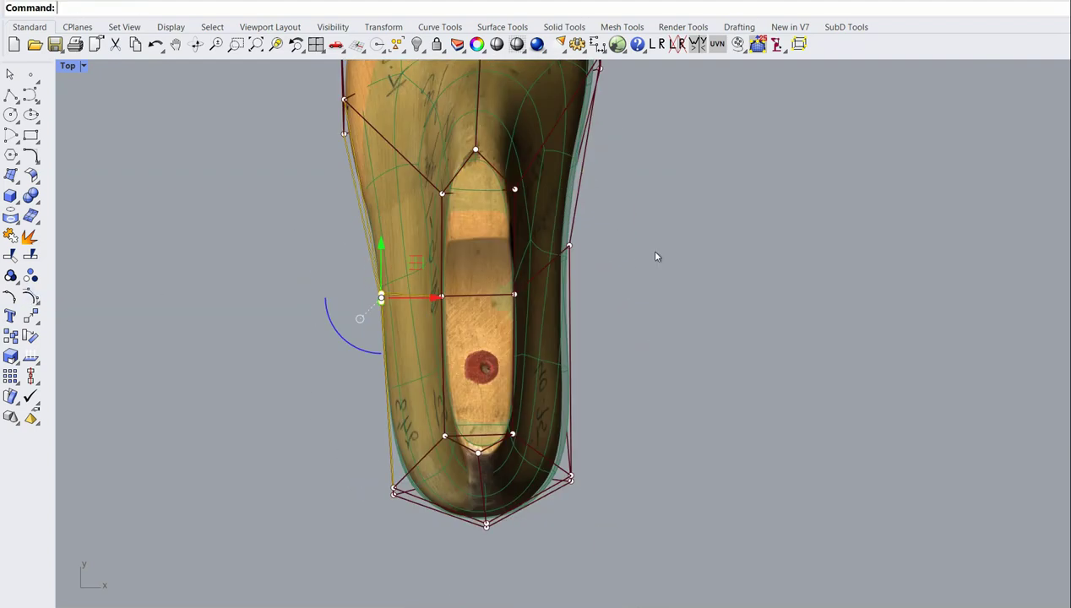
drag(657, 201, 536, 500)
drag(616, 366, 610, 366)
key(Escape)
right_drag(574, 202, 544, 380)
drag(597, 240, 537, 95)
drag(616, 190, 609, 190)
key(Escape)
- Widen the green last's toe by moving both sides' control points outward, and pull the toe tip slightly back
right_drag(623, 376, 615, 555)
drag(599, 237, 483, 108)
shift+drag(295, 112, 420, 237)
key(Escape)
drag(311, 95, 415, 231)
drag(437, 180, 420, 180)
drag(569, 239, 480, 100)
drag(559, 179, 573, 179)
drag(421, 107, 483, 222)
drag(448, 120, 449, 127)
click(575, 132)
- In the Right view, shift two groups of the green last's upper control points slightly rearward to match the scan's profile
key(ctrl+Tab)
key(ctrl+Tab)
drag(522, 185, 611, 256)
drag(602, 191, 591, 196)
key(Escape)
right_drag(326, 172, 407, 114)
scroll(406, 114, up, 4)
drag(401, 135, 321, 182)
drag(398, 130, 386, 132)
key(Escape)
- Lower the green last's heel seat and waist sole control points to the scan's bottom line
right_drag(464, 230, 493, 68)
drag(148, 476, 406, 318)
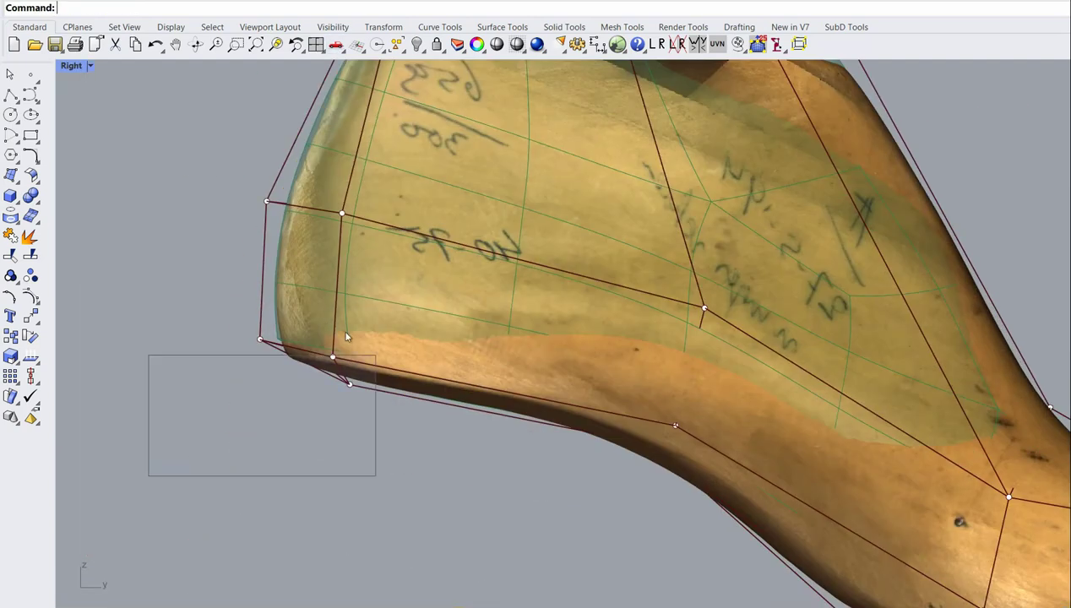
drag(340, 327, 341, 341)
drag(521, 568, 694, 402)
click(296, 470)
drag(221, 465, 386, 335)
click(326, 442)
drag(326, 443, 388, 354)
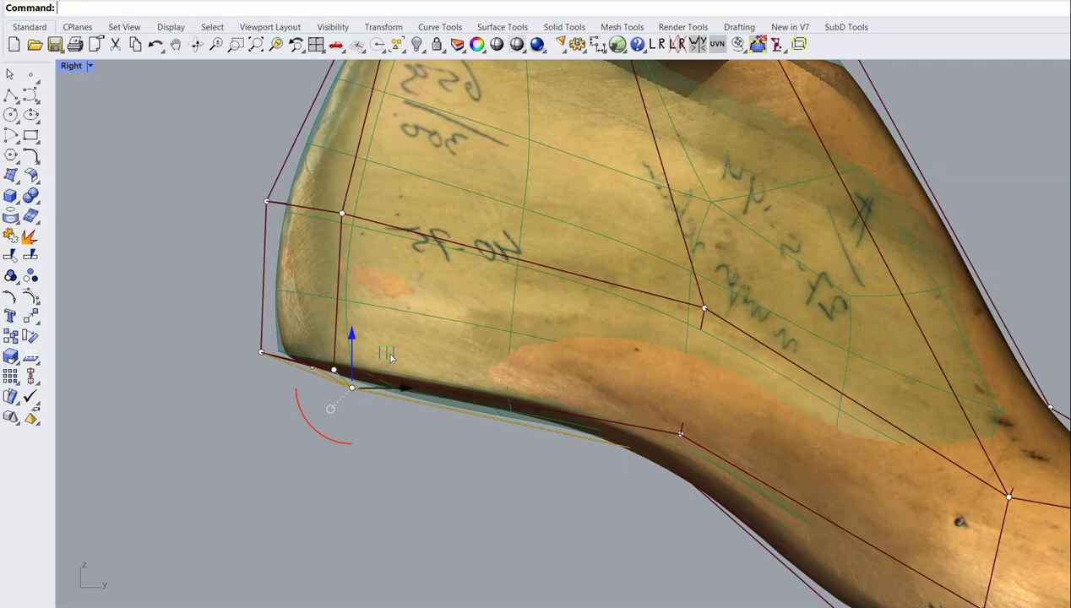
click(479, 440)
- Move the sole-edge control point on one side of the ball so the green underside follows the scan
scroll(777, 408, down, 3)
right_drag(777, 409, 695, 418)
right_drag(874, 543, 664, 405)
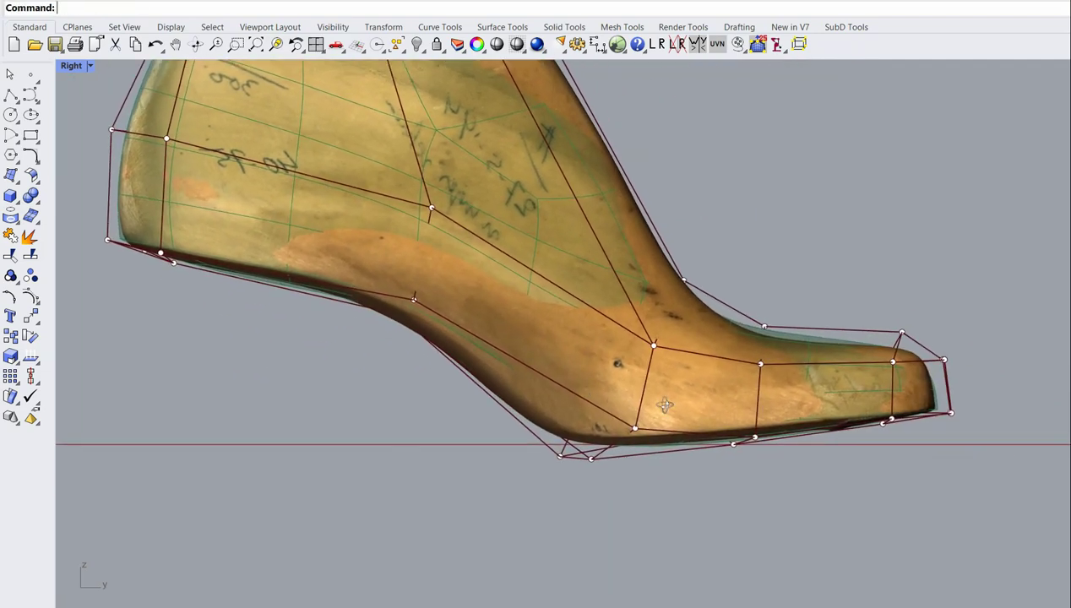
right_drag(651, 288, 496, 217)
scroll(490, 232, up, 6)
right_drag(420, 296, 409, 262)
click(409, 264)
drag(377, 282, 383, 263)
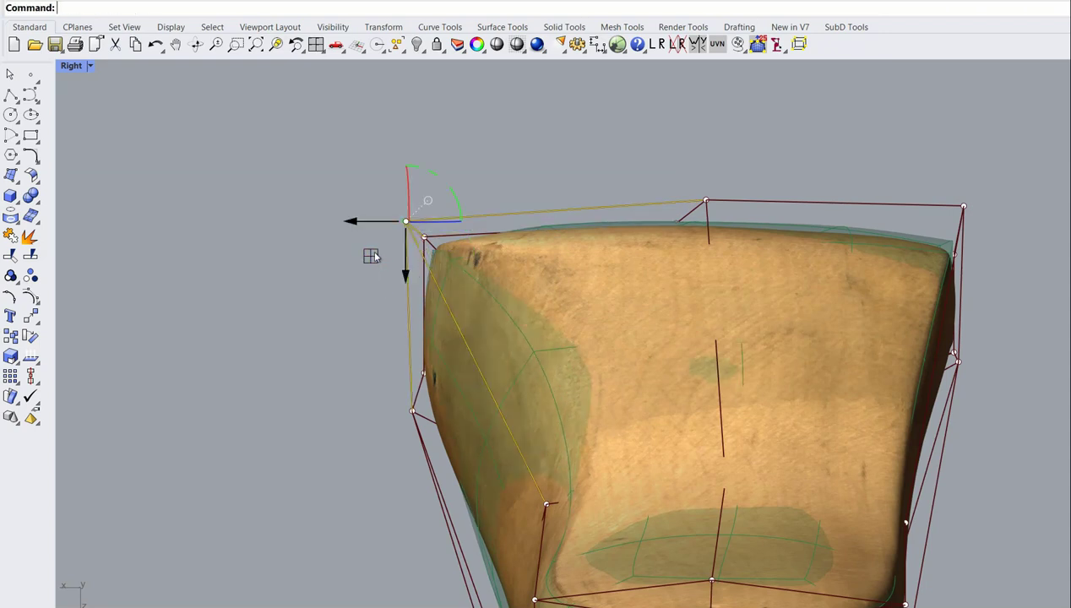
key(Escape)
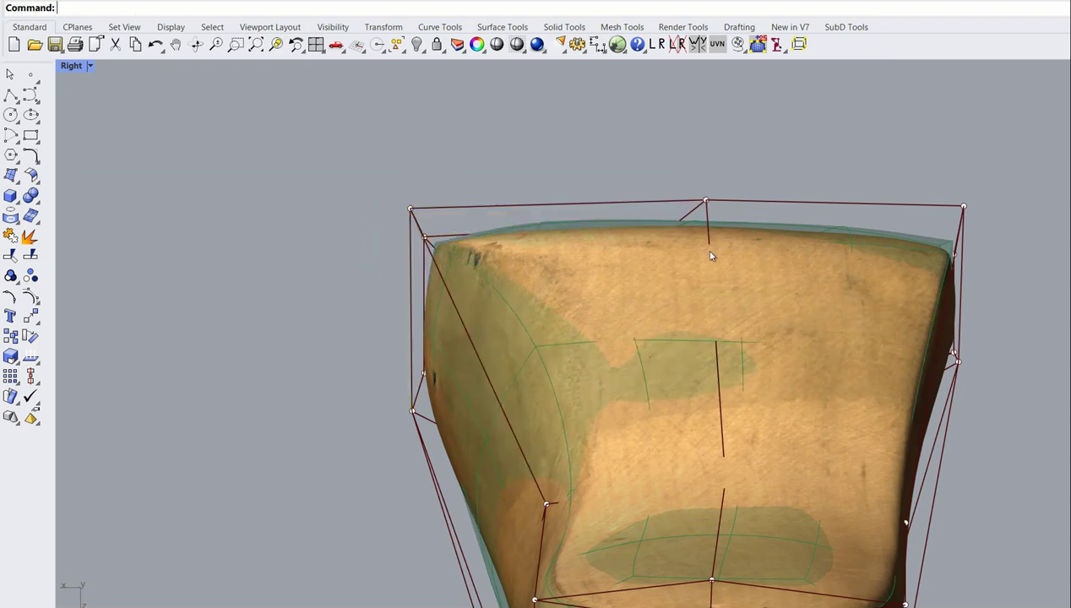
- Nudge the centre sole point under the ball, the opposite sole-edge point and a neighbouring point to fit the scan's underside
click(706, 201)
drag(706, 245, 706, 249)
click(973, 207)
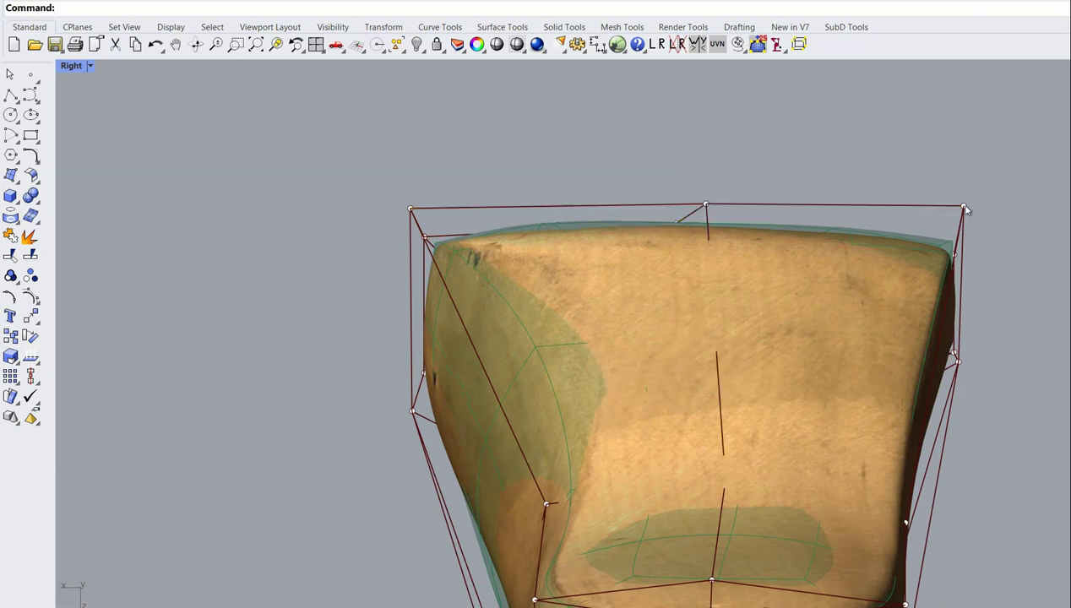
click(963, 206)
drag(964, 255, 1011, 262)
click(874, 288)
right_drag(924, 308, 529, 441)
click(534, 452)
drag(568, 488, 562, 478)
click(546, 348)
- Nudge the upper side control point at the ball upward and sideways to fit the green forefoot to the scan
scroll(564, 448, down, 5)
right_drag(563, 446, 690, 321)
click(682, 318)
drag(714, 286, 724, 277)
right_drag(622, 266, 869, 366)
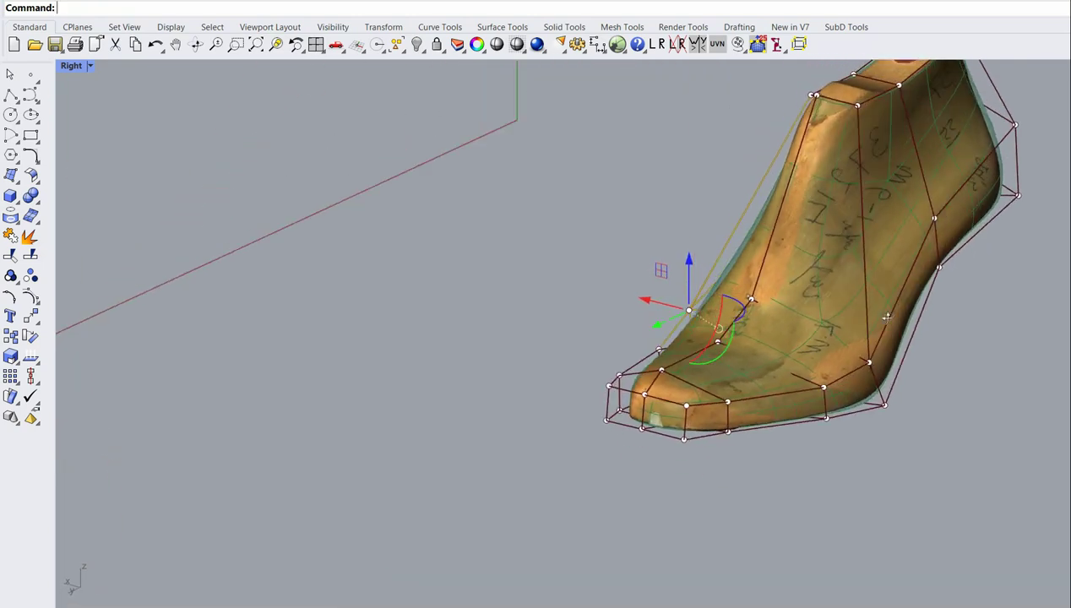
right_drag(887, 317, 828, 342)
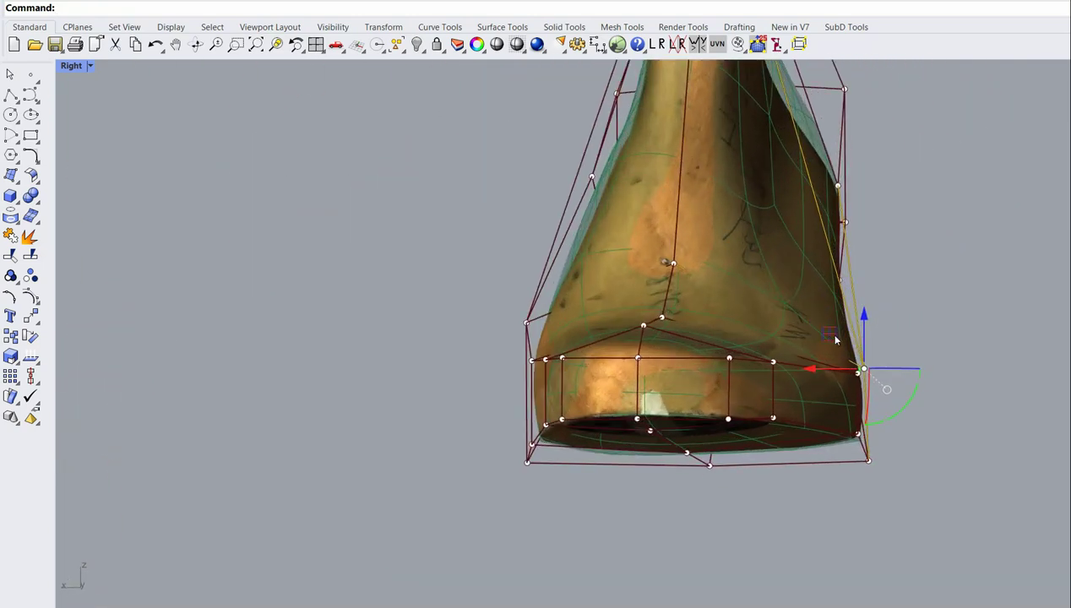
drag(829, 334, 834, 329)
click(648, 368)
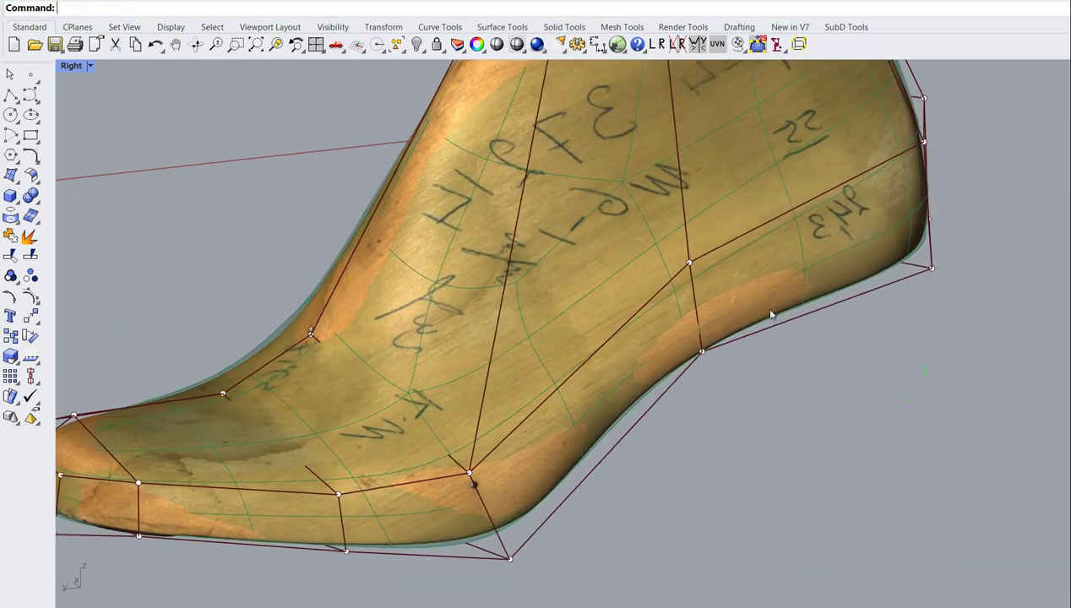
- Lower the middle control point on the side of the green last's heel slightly
scroll(751, 331, down, 5)
shift+right_drag(775, 148, 635, 236)
scroll(446, 254, up, 3)
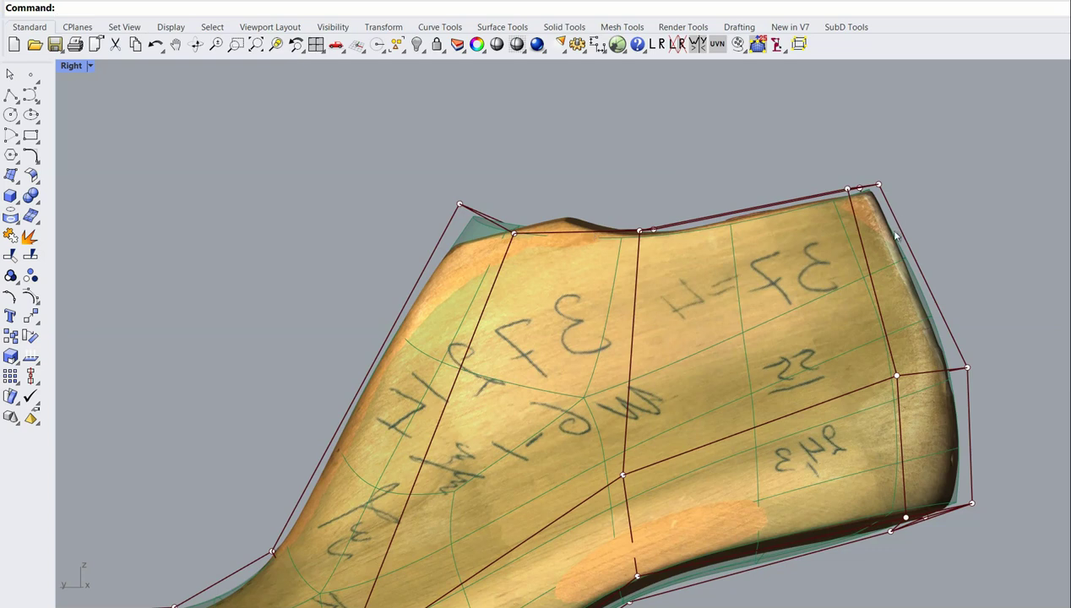
right_drag(428, 237, 442, 190)
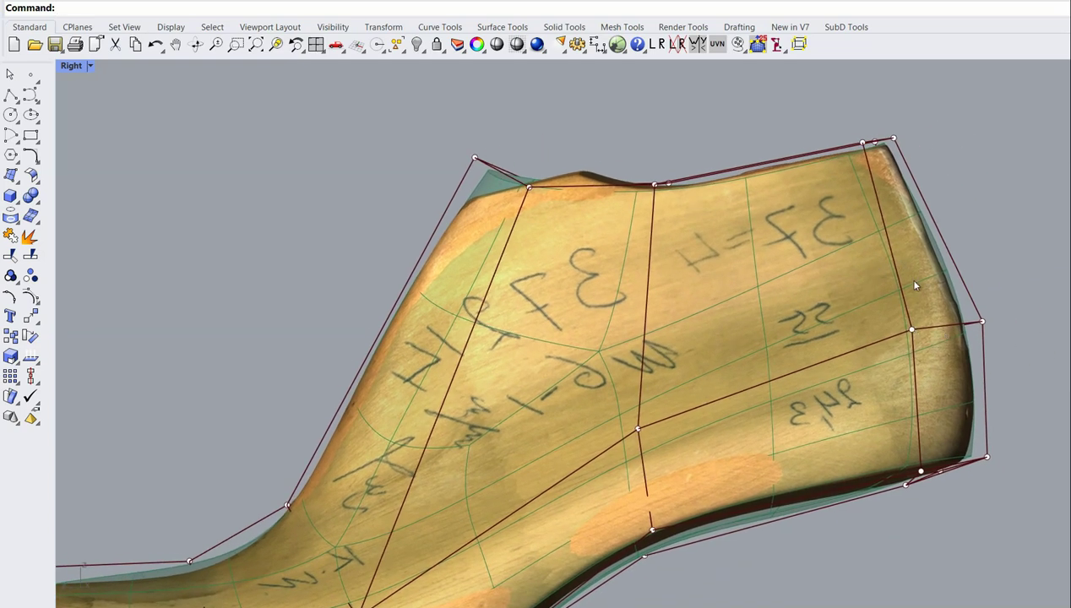
click(911, 329)
drag(912, 290, 910, 301)
click(861, 312)
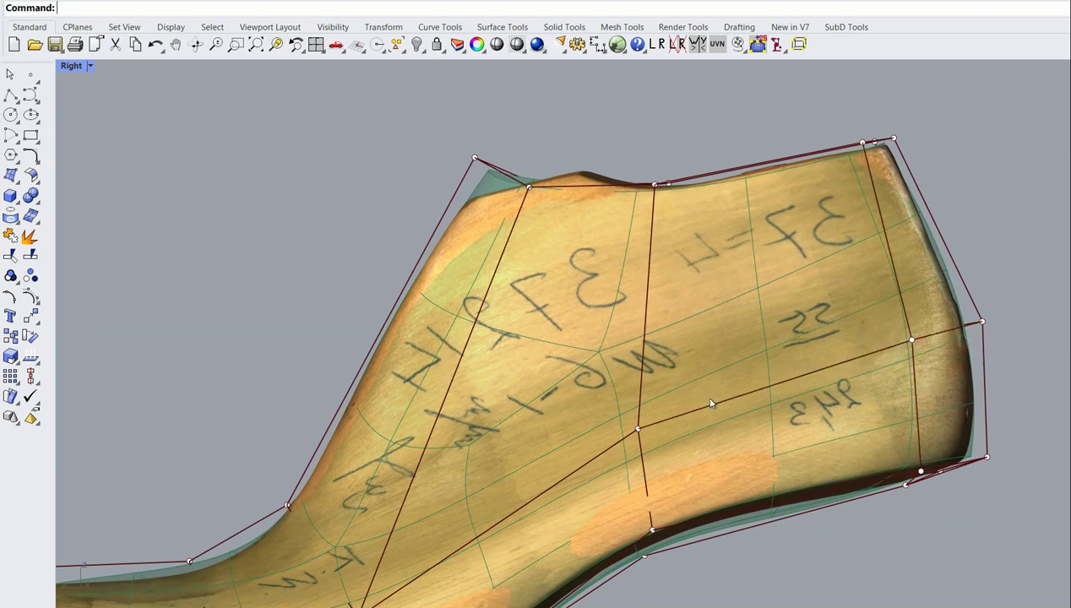
- Lower the side control point at the green last's waist to continue the line from the heel
scroll(710, 404, down, 1)
click(700, 396)
drag(700, 358, 700, 374)
click(878, 336)
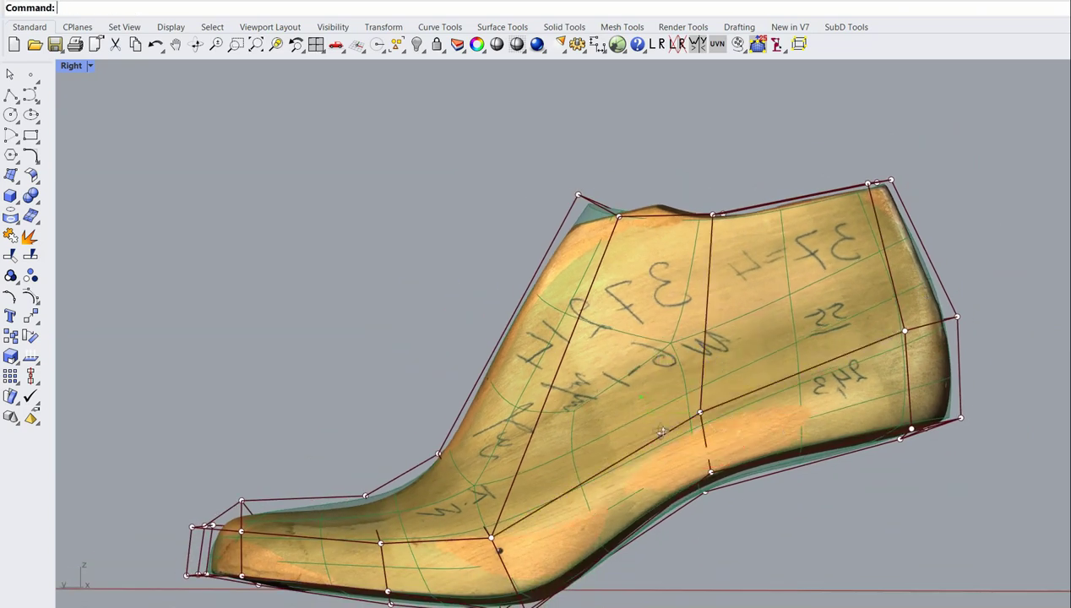
ctrl+shift+right_drag(618, 428, 885, 254)
scroll(894, 252, up, 5)
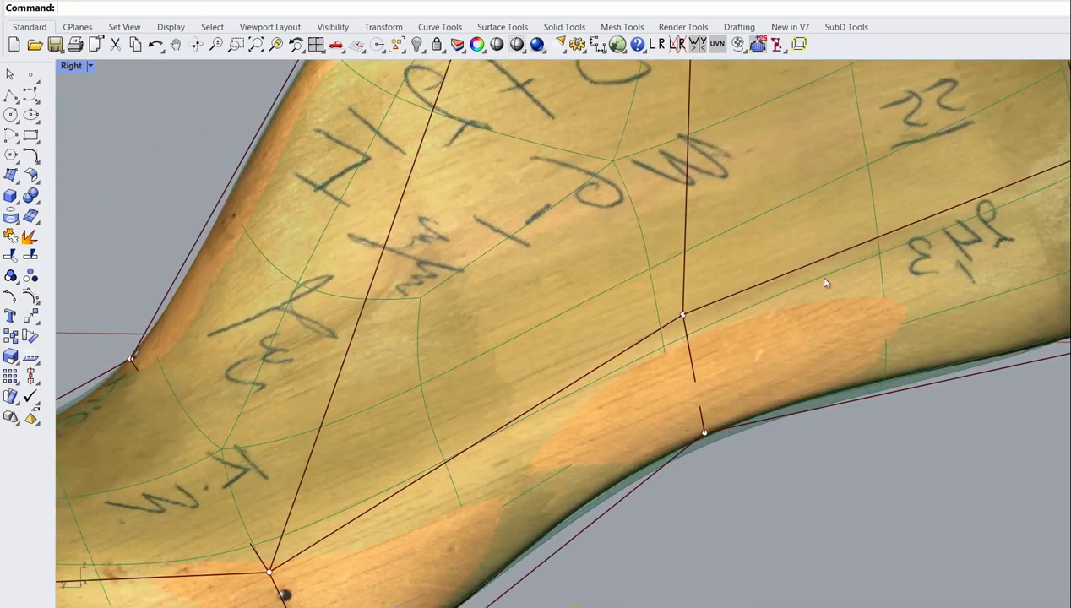
scroll(663, 338, down, 5)
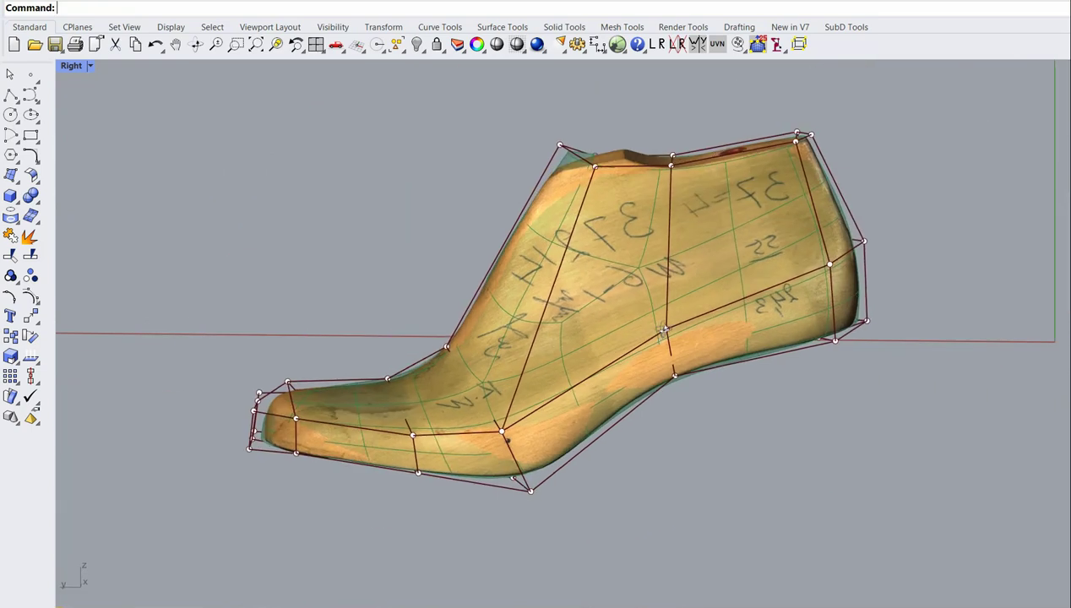
- Turn off the green last's control points and move the textured scan 3 units along X, away from it
right_drag(655, 357, 845, 266)
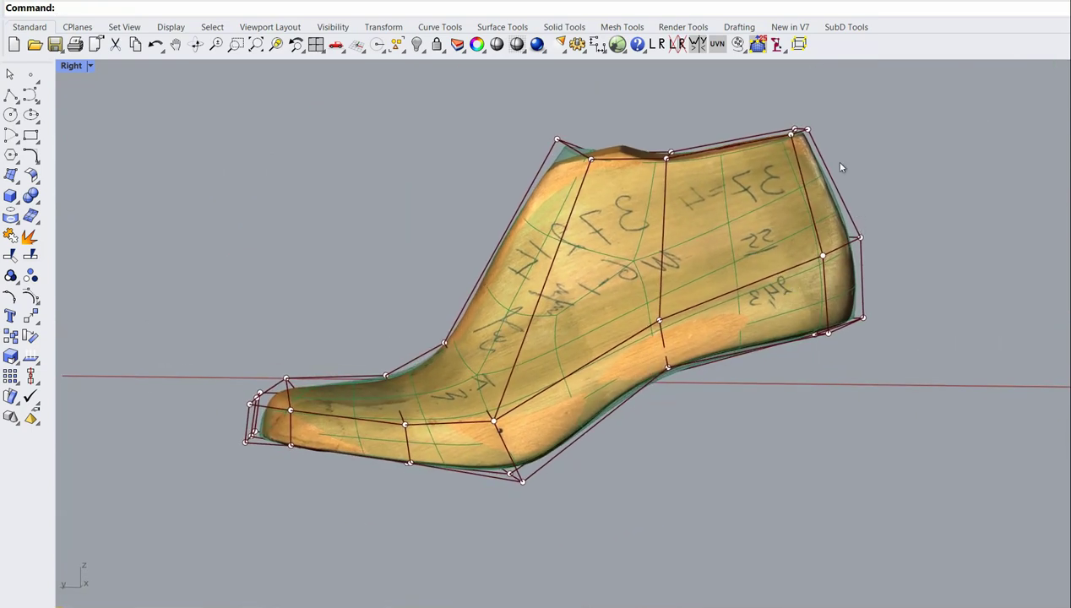
mouse_move(618, 247)
right_down()
mouse_move(570, 360)
mouse_move(546, 348)
mouse_move(551, 362)
right_up()
scroll(545, 361, down, 2)
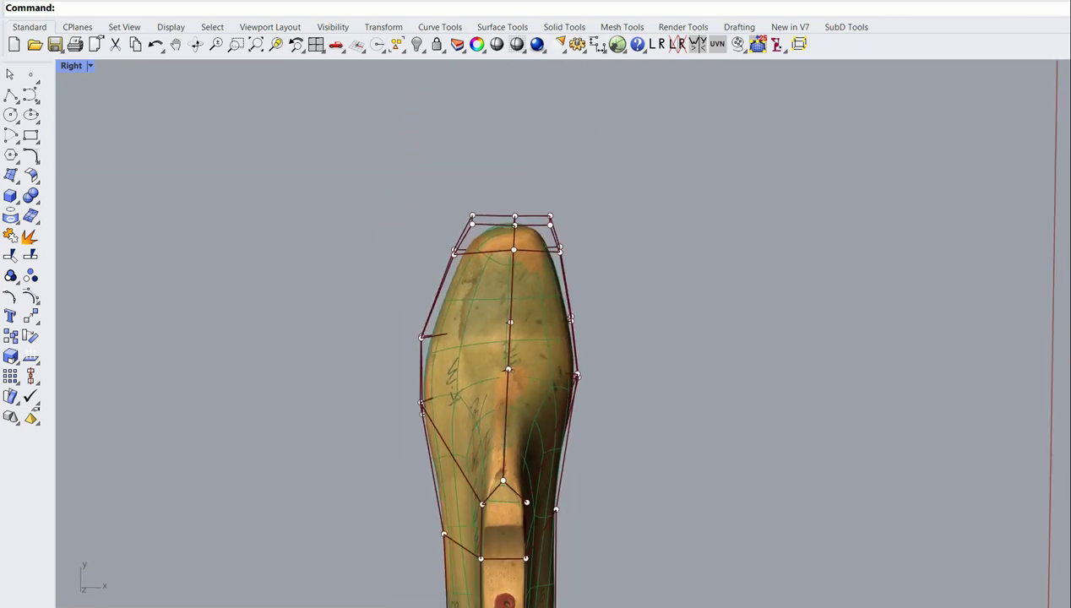
scroll(553, 356, down, 2)
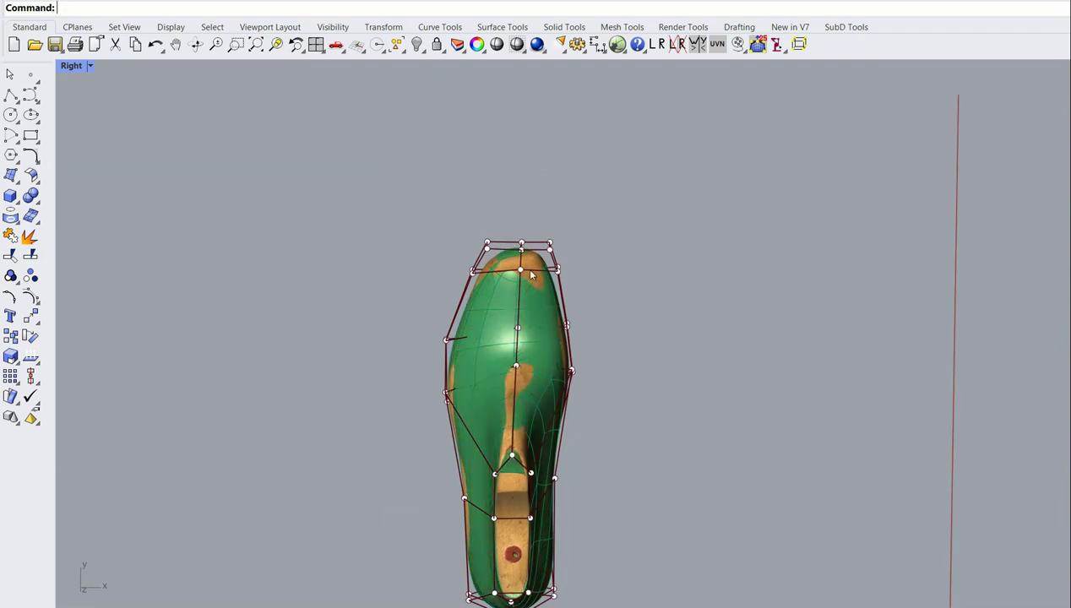
key(Escape)
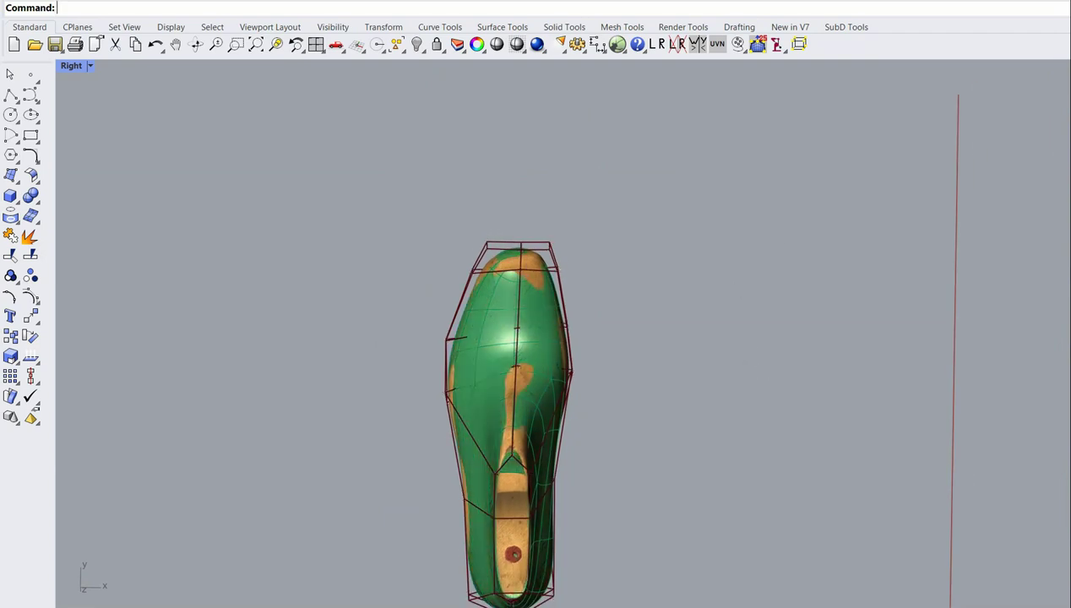
click(520, 279)
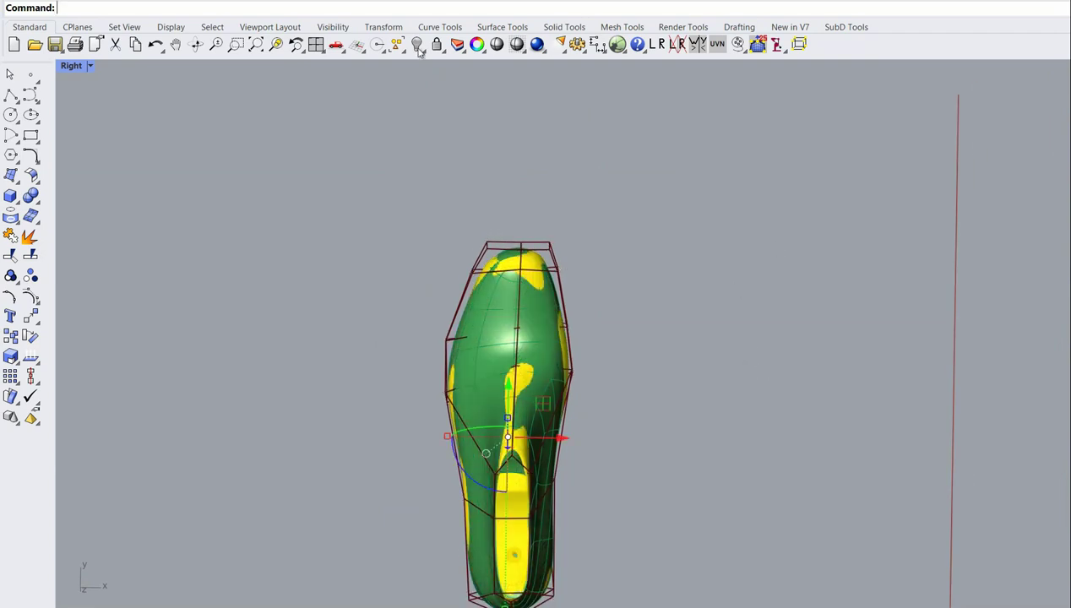
click(561, 437)
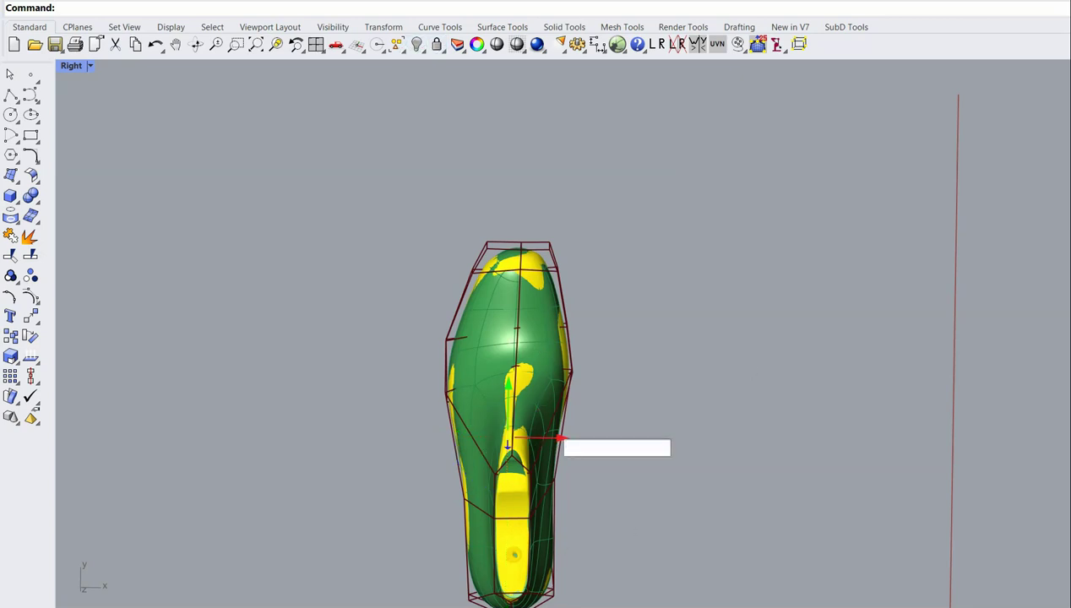
text(3)
key(Return)
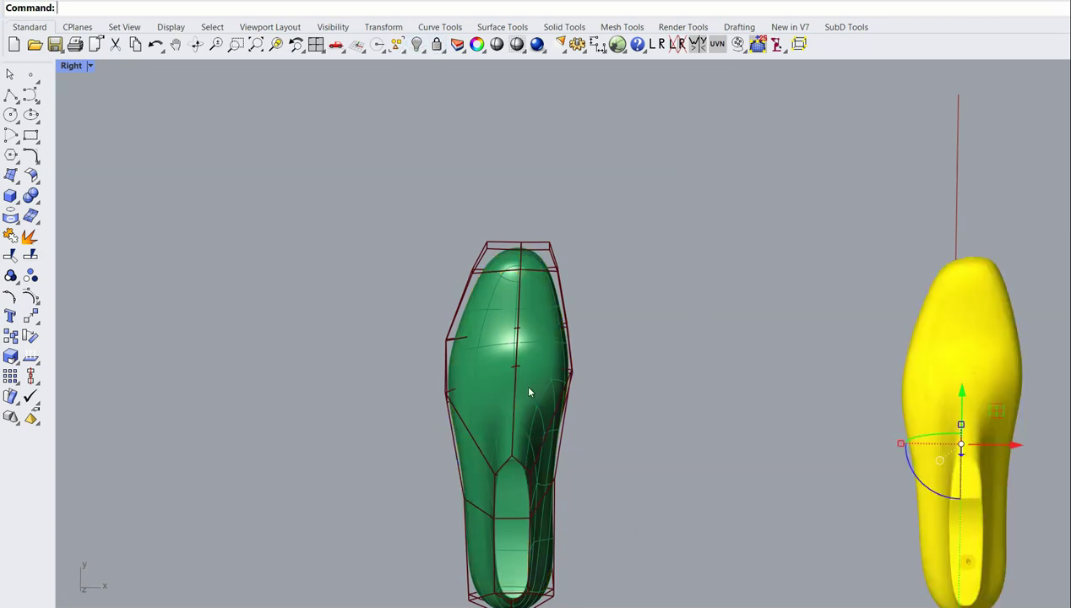
- Compare the separated scan and green last from the side and rear, and undo the scan's move
key(Escape)
scroll(542, 410, up, 7)
right_drag(583, 363, 701, 263)
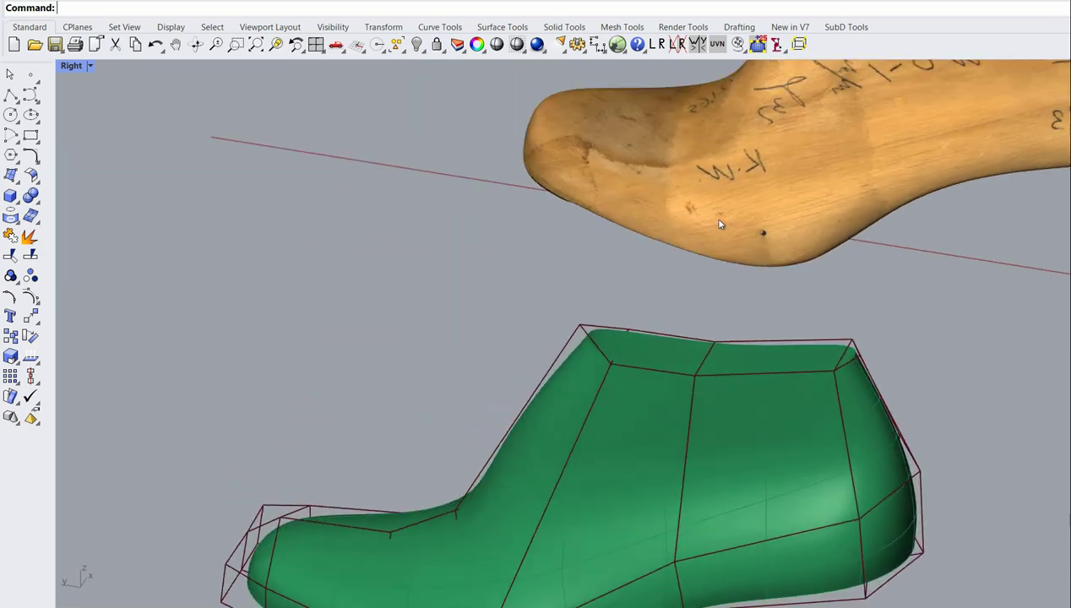
right_drag(581, 257, 511, 118)
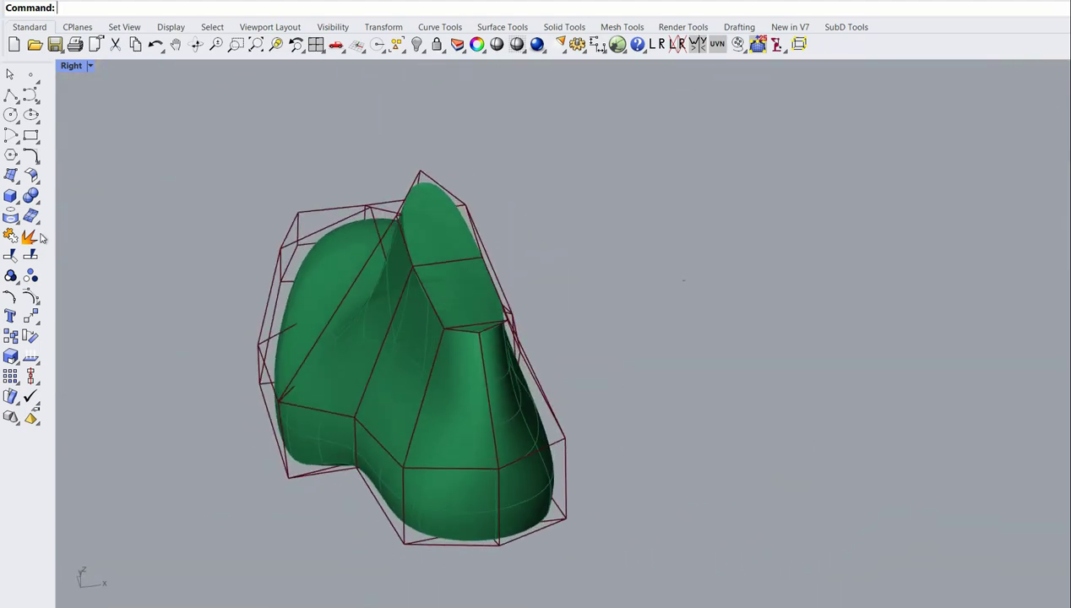
click(154, 45)
key(Escape)
scroll(443, 247, down, 6)
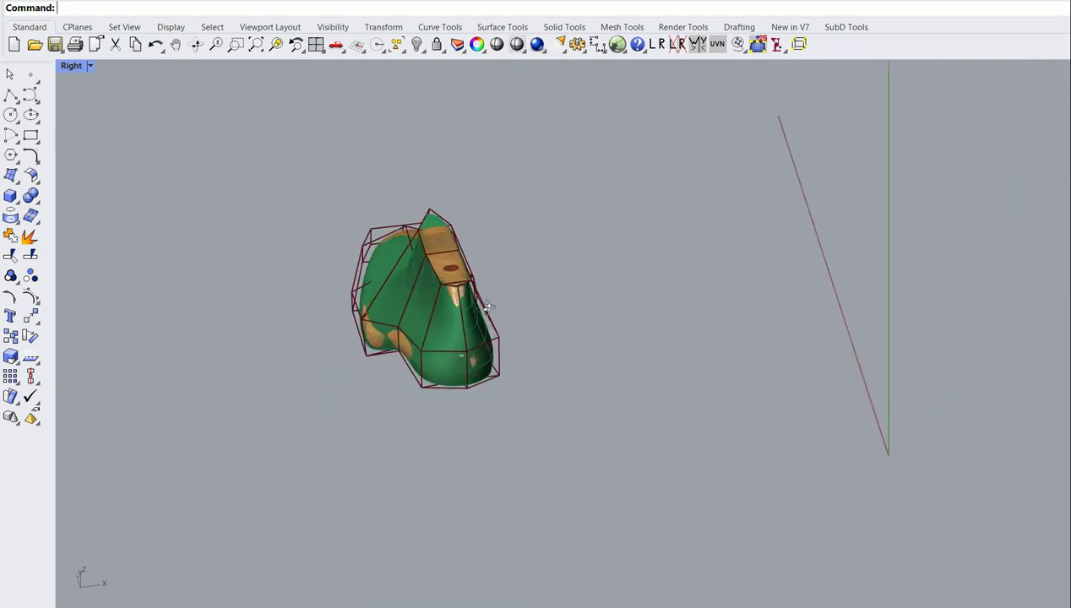
- Switch the viewport to shaded display and turn off the green last's control points
right_drag(443, 246, 513, 379)
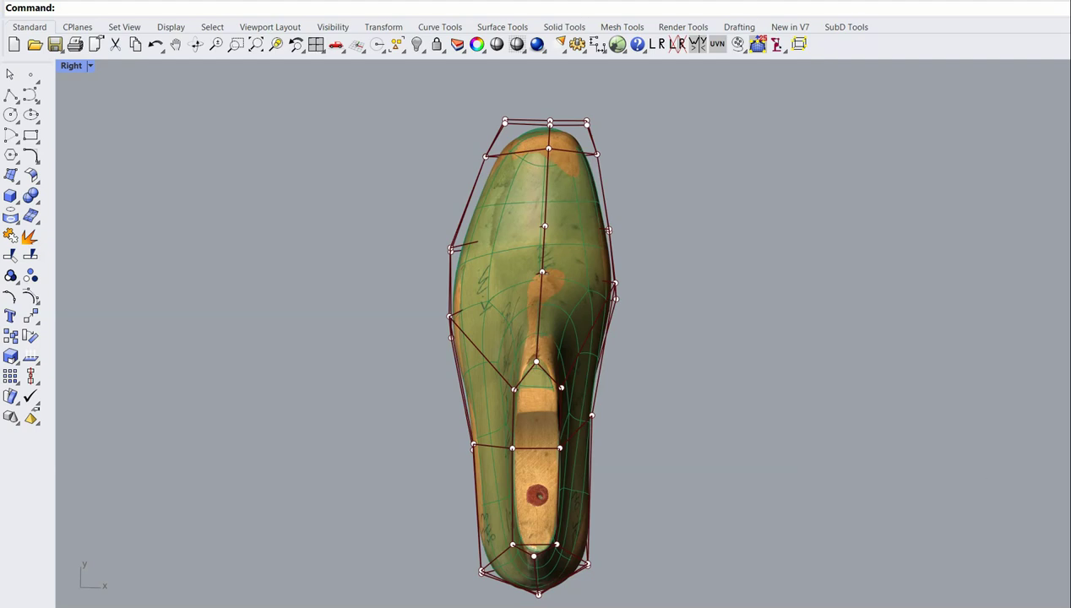
key(ctrl+alt+s)
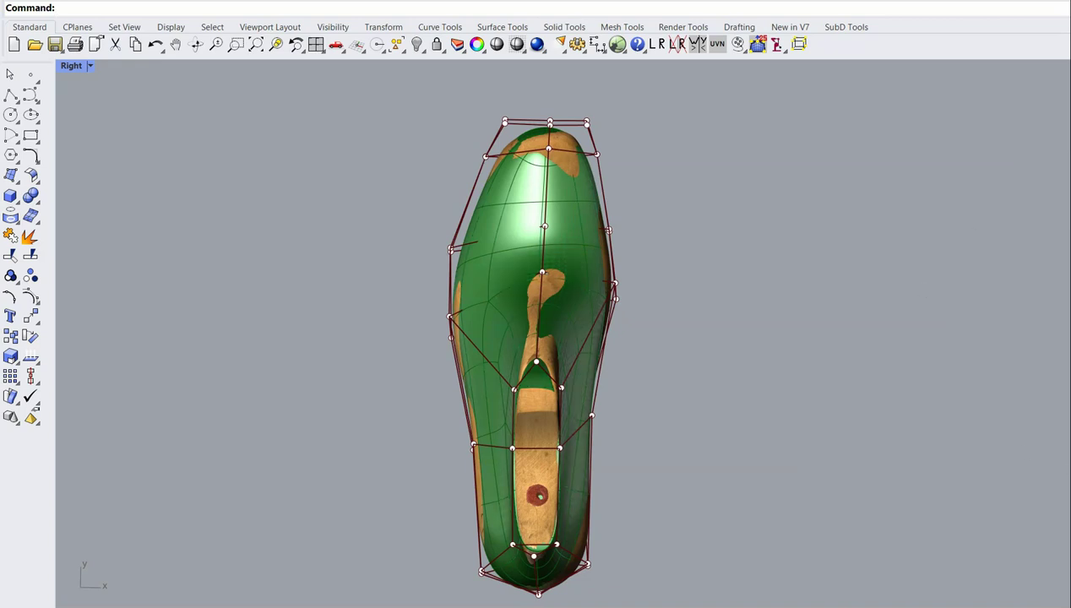
key(Escape)
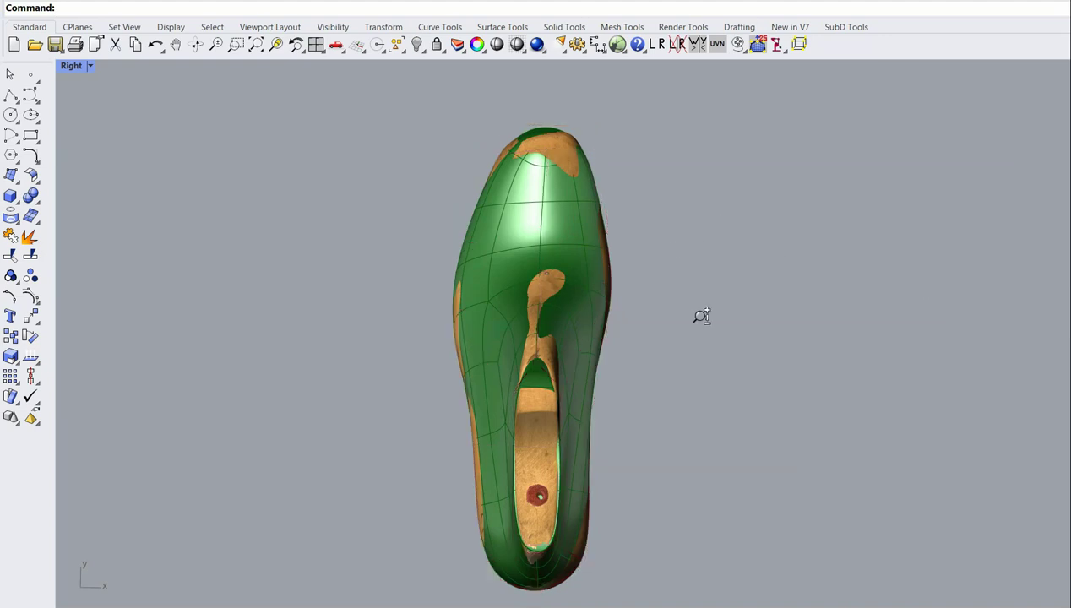
- Delete the mirrored green last on the other side of the red axis
scroll(539, 329, down, 2)
shift+right_drag(539, 329, 566, 326)
scroll(684, 312, down, 8)
shift+right_drag(1032, 324, 813, 362)
scroll(812, 358, up, 9)
click(768, 471)
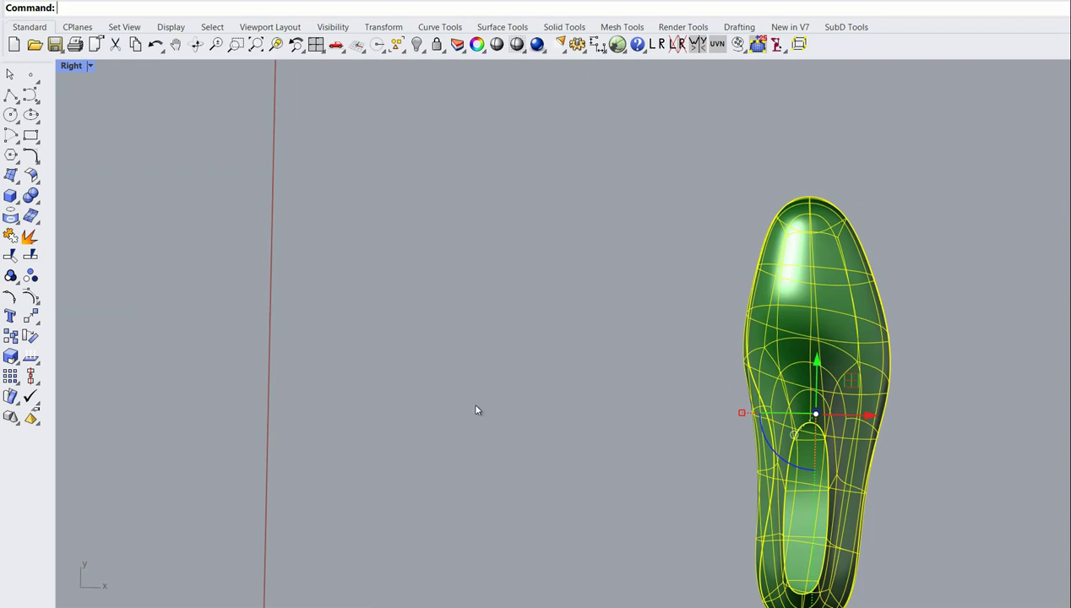
key(Delete)
- Select the green last that overlaps the scan and turn on its control points
scroll(489, 404, down, 9)
shift+right_drag(280, 333, 407, 345)
shift+right_drag(306, 386, 426, 350)
scroll(399, 399, up, 6)
right_drag(579, 309, 574, 344)
scroll(571, 265, up, 4)
click(570, 339)
click(31, 296)
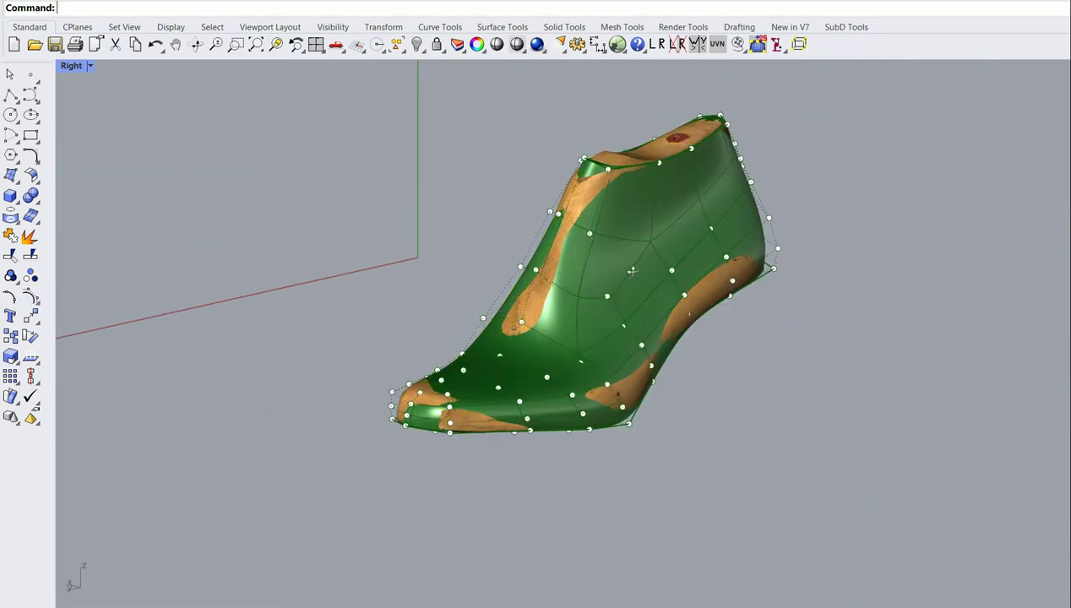
- Reposition the sole-edge control points at the ball so the underside follows the scan
right_drag(692, 408, 612, 194)
scroll(624, 156, up, 3)
right_drag(624, 156, 631, 227)
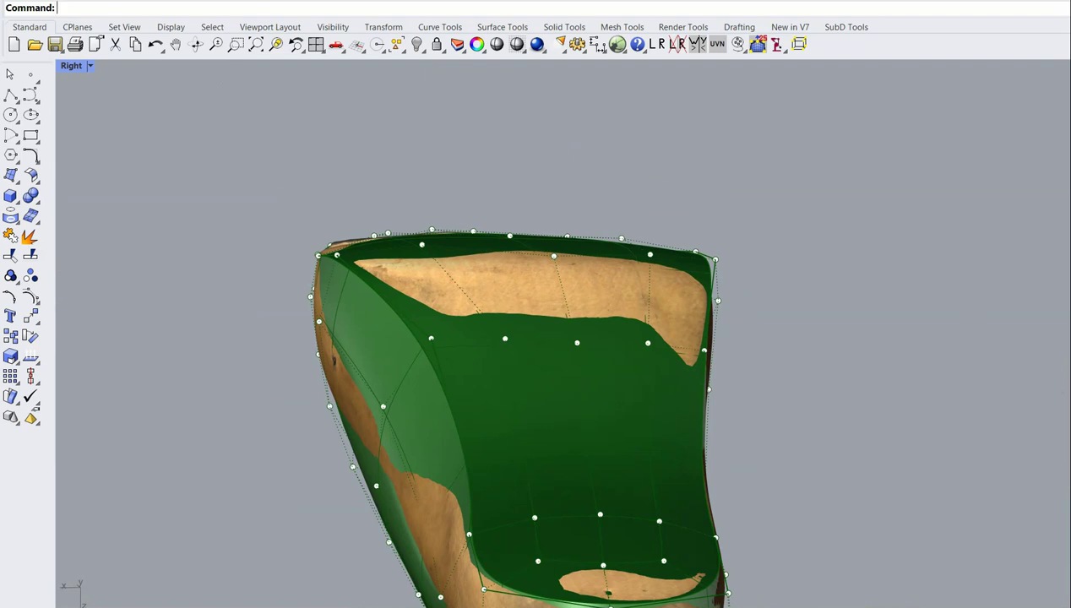
right_drag(698, 205, 694, 206)
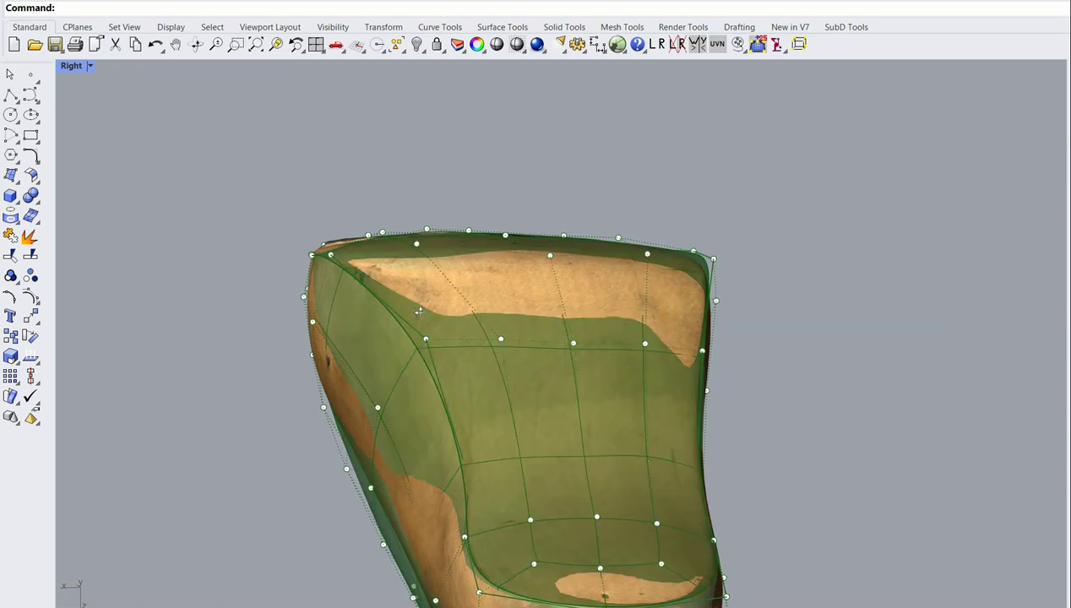
right_drag(422, 315, 355, 238)
click(347, 251)
click(391, 286)
right_drag(390, 286, 422, 287)
click(397, 299)
mouse_move(438, 325)
right_down()
mouse_move(555, 437)
mouse_move(581, 397)
mouse_move(504, 302)
mouse_move(363, 269)
right_up()
drag(358, 265, 435, 290)
- Nudge one more forefoot control point slightly to close the gap to the scan
mouse_move(435, 289)
right_down()
mouse_move(598, 328)
mouse_move(541, 278)
right_up()
scroll(422, 312, up, 5)
click(414, 322)
drag(412, 370, 413, 386)
scroll(895, 288, down, 8)
- Adjust the control point groups at one toe corner and the toe's centre tip to follow the scan's outline
right_drag(895, 289, 621, 205)
scroll(373, 282, up, 8)
scroll(373, 282, down, 5)
scroll(540, 296, down, 6)
scroll(729, 354, up, 6)
scroll(506, 203, up, 5)
drag(622, 206, 553, 255)
drag(581, 231, 572, 213)
drag(346, 117, 403, 174)
drag(380, 133, 373, 153)
- Move the inner toe points forward and shift both toe corner groups to fit the scan's toe
drag(517, 285, 509, 260)
drag(239, 288, 223, 259)
drag(119, 191, 134, 226)
drag(344, 119, 383, 158)
drag(572, 213, 558, 188)
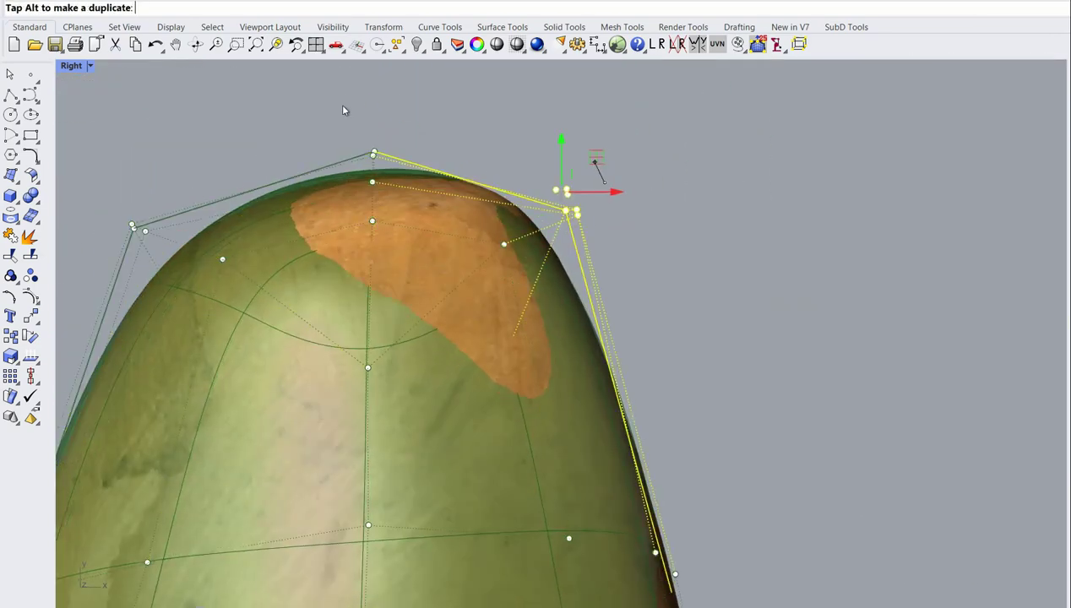
- Nudge two outer control points of the forefoot to match the scan's contour
scroll(394, 249, down, 4)
right_drag(394, 249, 506, 321)
drag(351, 239, 334, 223)
right_drag(355, 245, 773, 338)
drag(755, 359, 748, 369)
right_drag(749, 368, 612, 401)
- Select another side control point and shift it slightly sideways to fit the scan
click(340, 322)
scroll(383, 265, down, 5)
right_drag(383, 264, 689, 177)
drag(464, 343, 457, 344)
scroll(447, 372, down, 2)
right_drag(448, 371, 582, 397)
- With the UVN option, nudge two more control points of the green last to follow the scan's surface
click(371, 473)
click(716, 45)
drag(348, 467, 358, 471)
right_drag(358, 471, 515, 325)
click(499, 368)
drag(529, 355, 518, 305)
click(549, 456)
- Nudge the lower side control points between heel and waist, on the side opposite the 37 marking, toward the scan
scroll(621, 515, down, 4)
right_drag(620, 515, 473, 405)
click(383, 444)
drag(344, 427, 335, 422)
right_drag(436, 327, 676, 372)
click(322, 382)
drag(285, 349, 279, 344)
click(716, 370)
drag(693, 353, 686, 348)
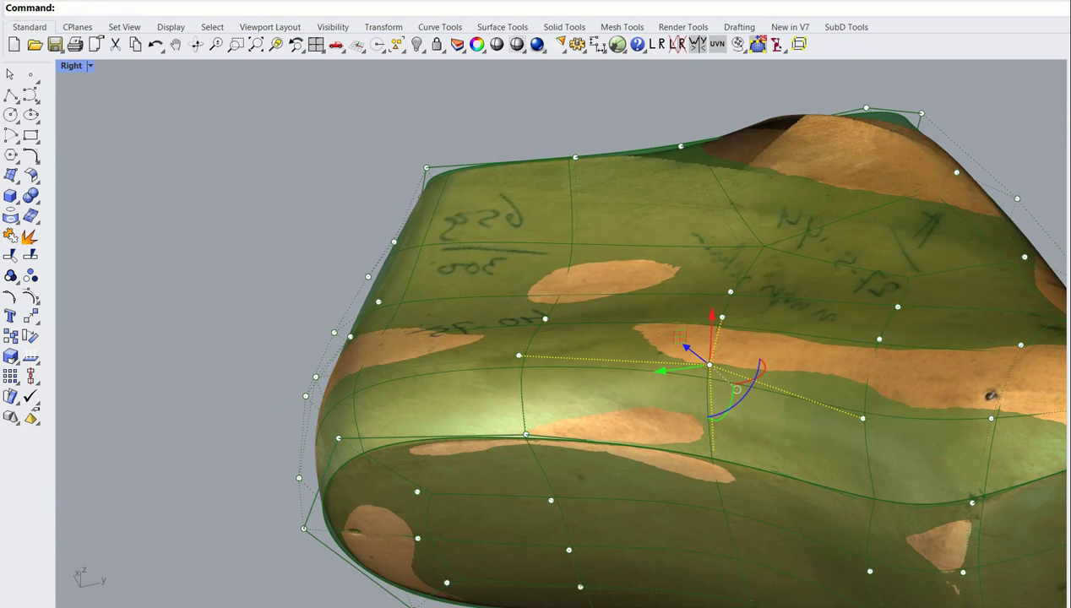
- Nudge further individual control points around the green last to tighten its fit to the scan
right_drag(589, 210, 741, 310)
click(717, 368)
right_drag(717, 368, 481, 169)
drag(430, 235, 426, 232)
click(265, 443)
click(375, 430)
right_drag(718, 253, 895, 93)
click(866, 365)
drag(912, 355, 908, 356)
right_drag(921, 200, 475, 165)
click(473, 162)
right_drag(516, 207, 743, 127)
- Shift one more control point slightly and check the green last's profile against the scan from the side
click(265, 274)
drag(320, 274, 317, 275)
right_drag(591, 355, 540, 280)
scroll(528, 127, up, 5)
click(542, 138)
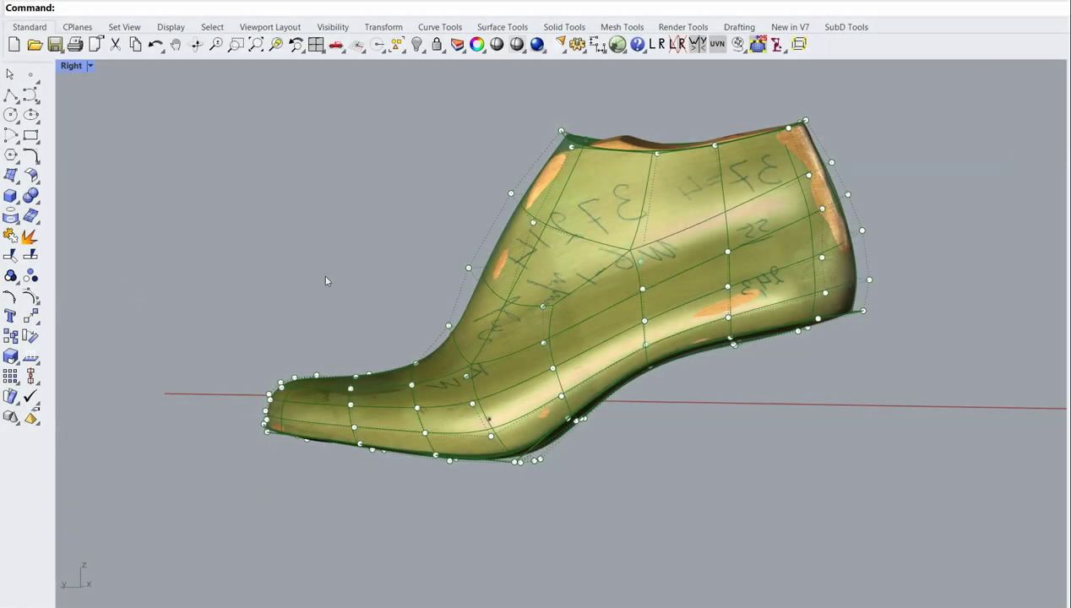
right_drag(326, 280, 374, 488)
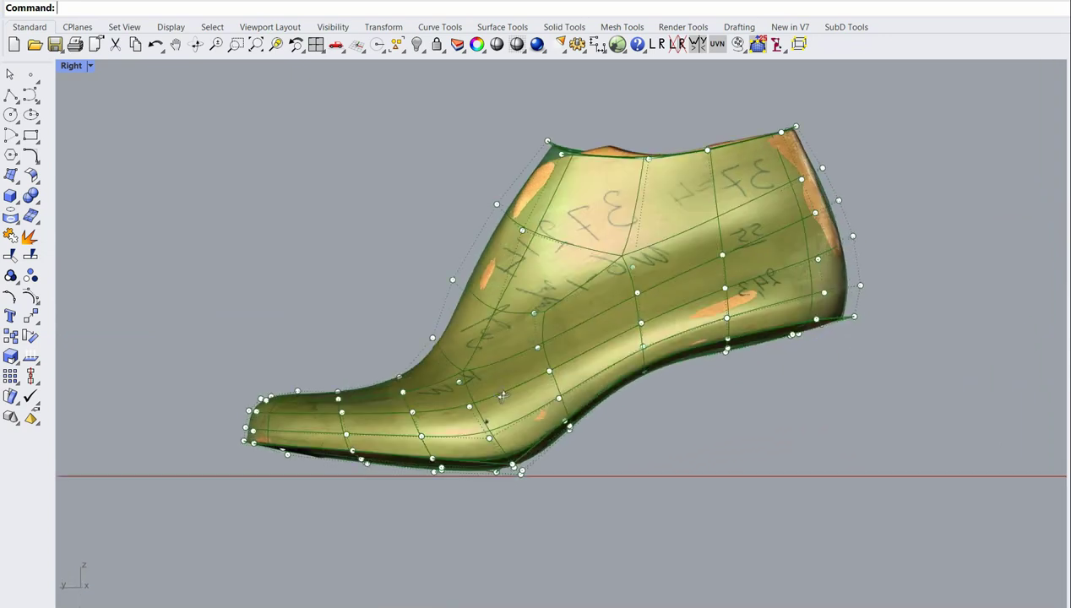
right_drag(532, 422, 501, 456)
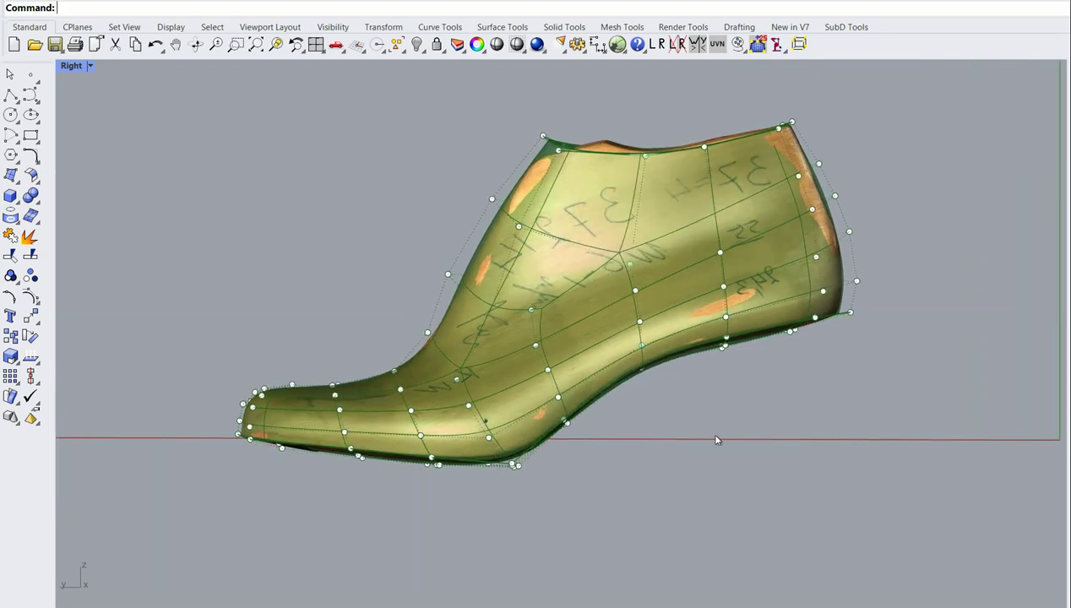
- Replace the green last's control points with edit points that lie directly on its SubD surface
key(Escape)
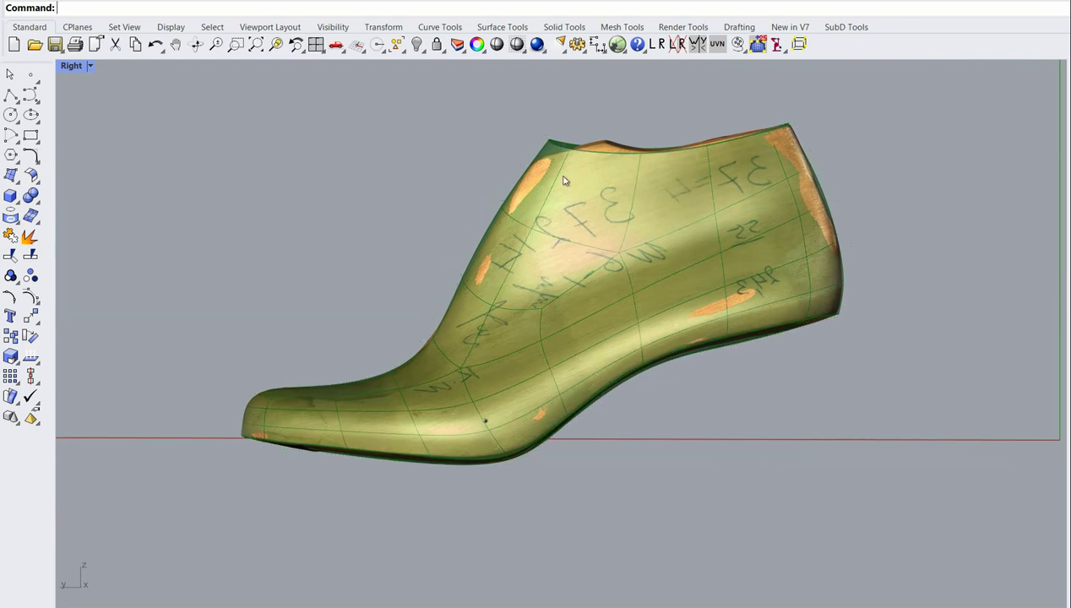
click(551, 142)
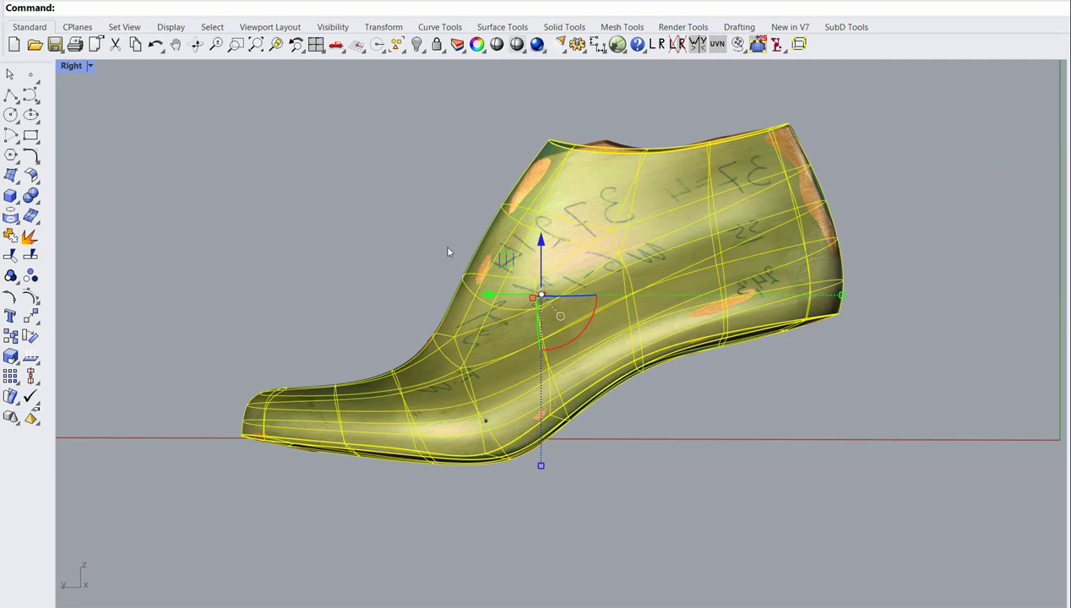
click(33, 297)
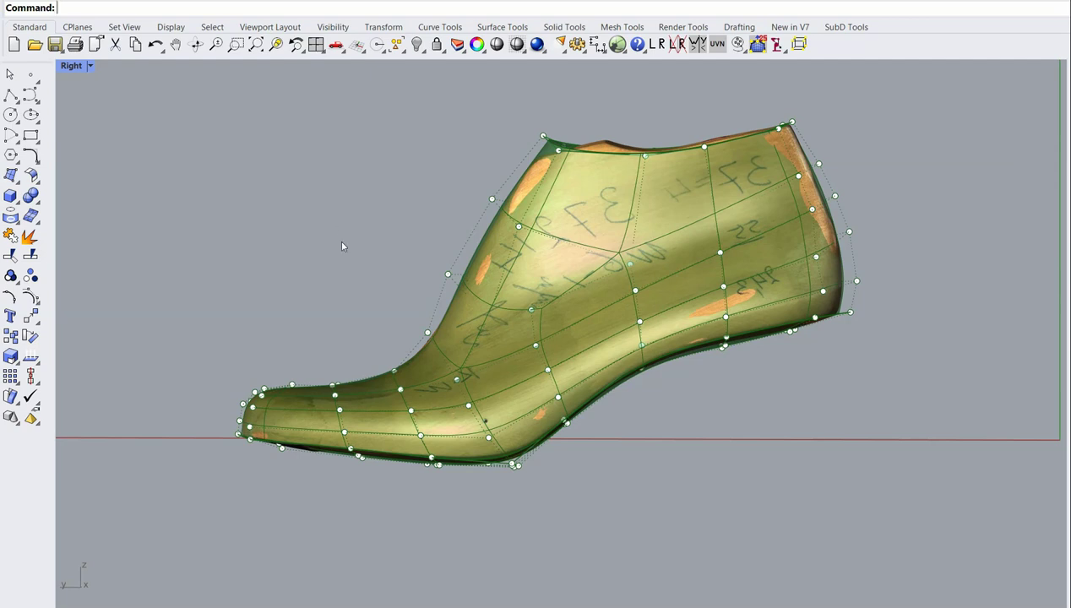
key(F11)
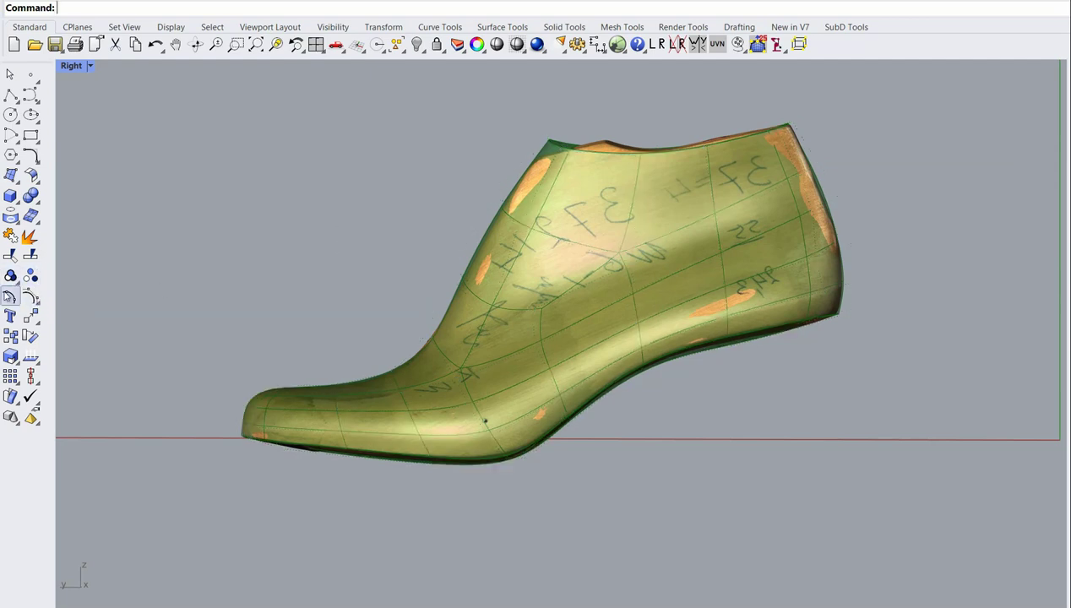
click(10, 275)
click(353, 384)
key(Return)
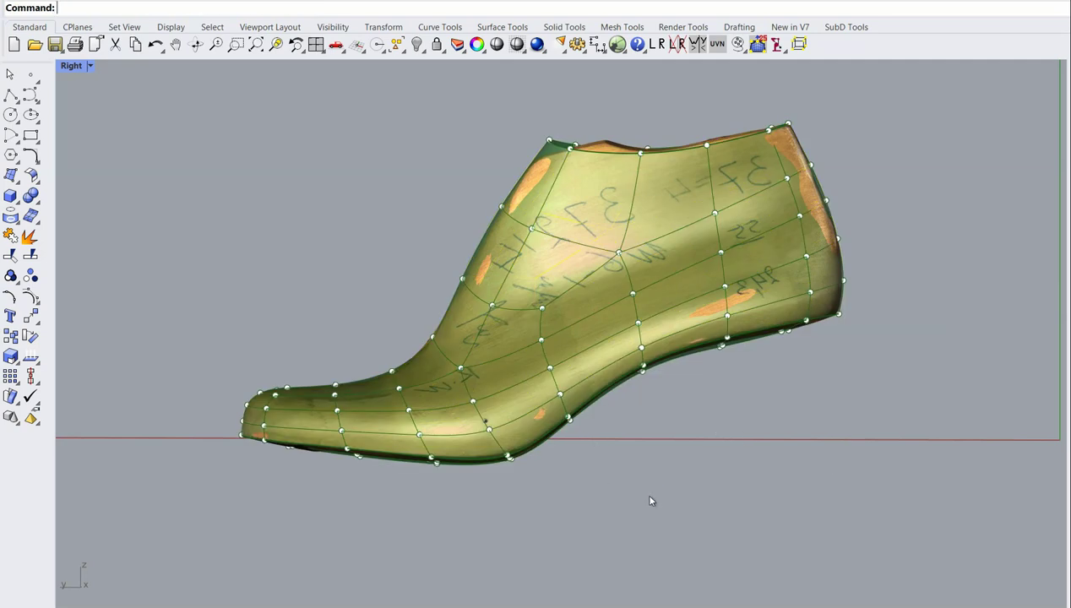
- Examine the surface points and the fit to the scan over the top, toe and forefoot side
right_drag(652, 504, 675, 511)
right_drag(664, 377, 754, 542)
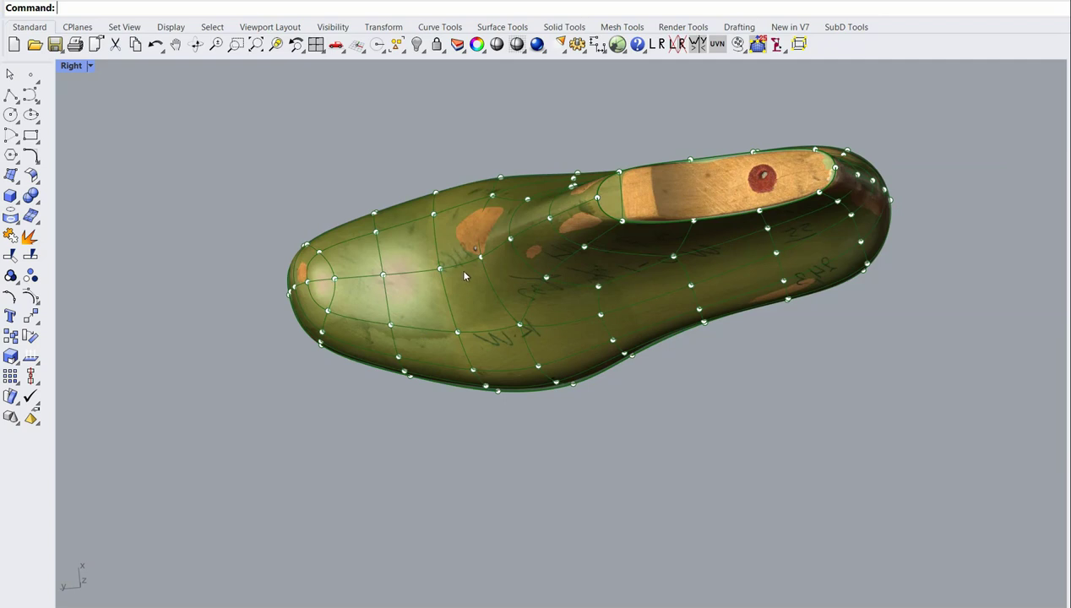
right_drag(480, 272, 458, 371)
scroll(463, 376, up, 3)
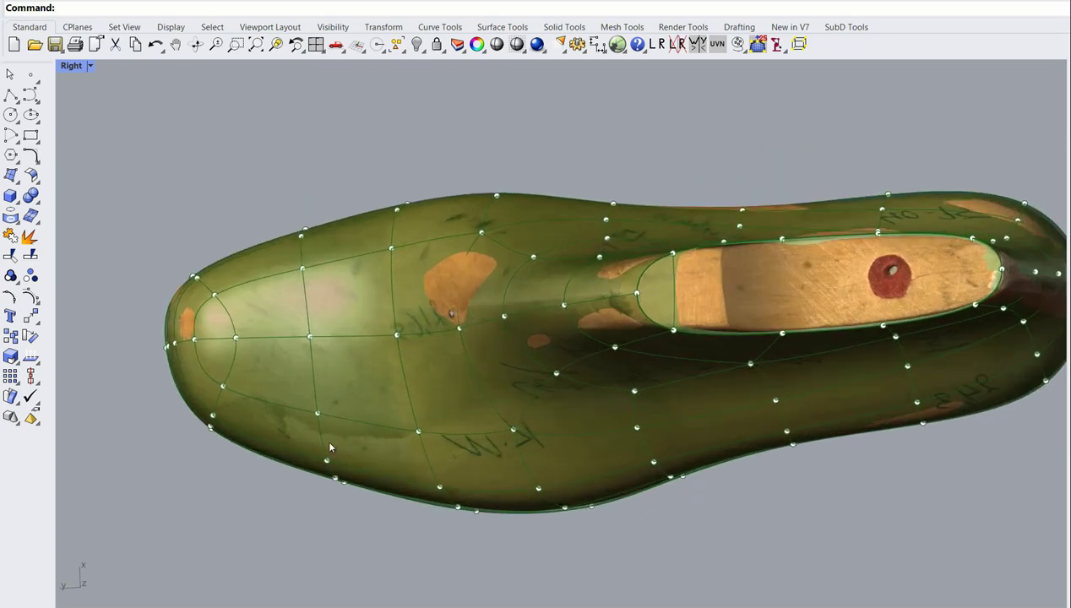
right_drag(301, 526, 371, 406)
scroll(307, 401, down, 3)
right_drag(338, 491, 411, 432)
scroll(483, 397, up, 10)
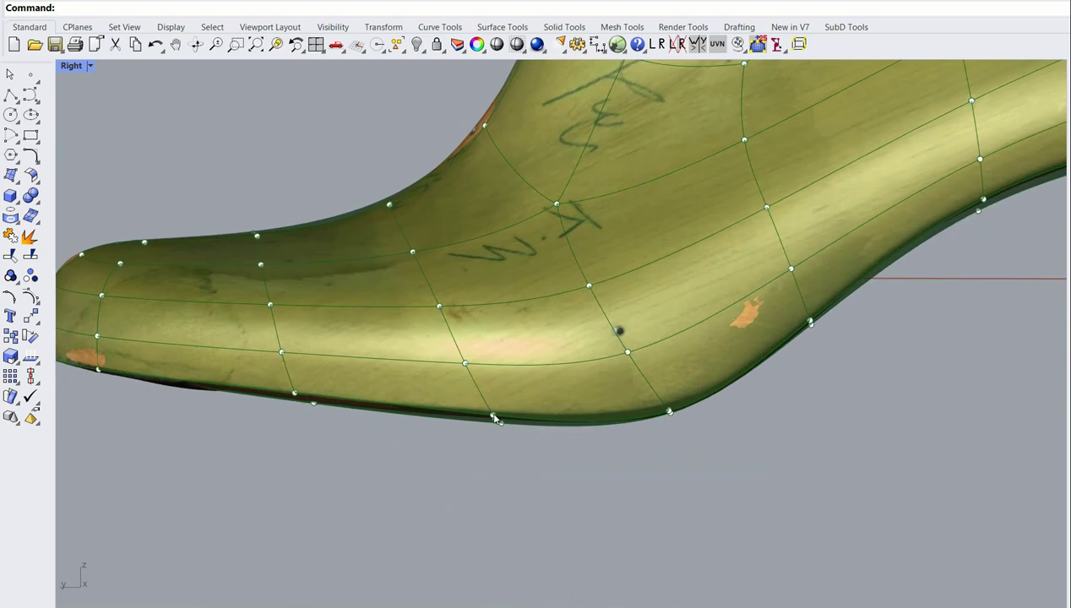
- Nudge the sole-edge point beside the toe plate inward toward the scan's outline
click(495, 420)
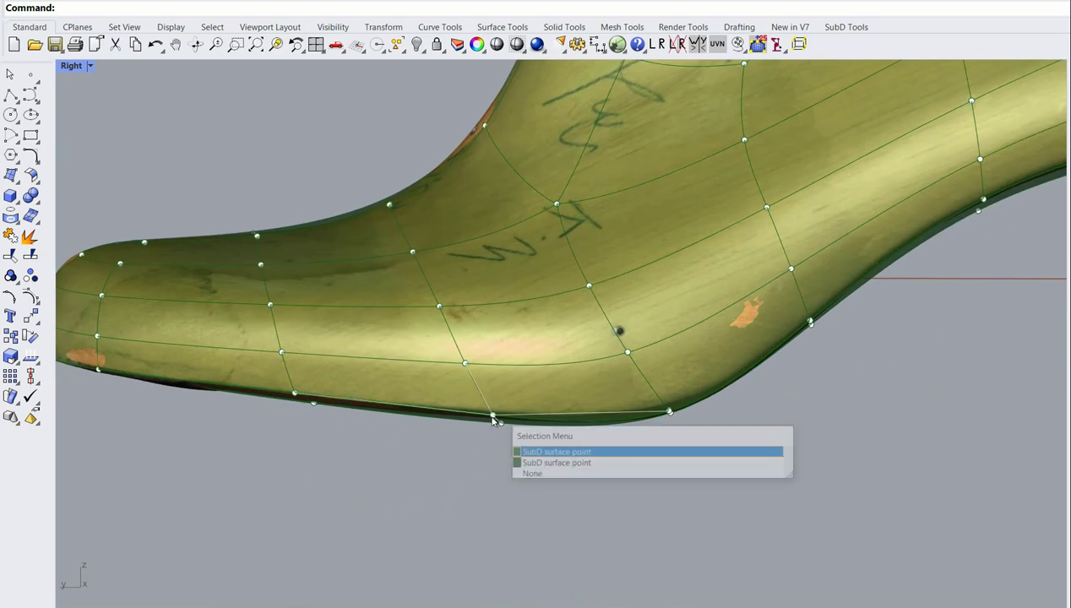
click(562, 453)
right_drag(544, 518, 545, 469)
right_drag(639, 521, 616, 244)
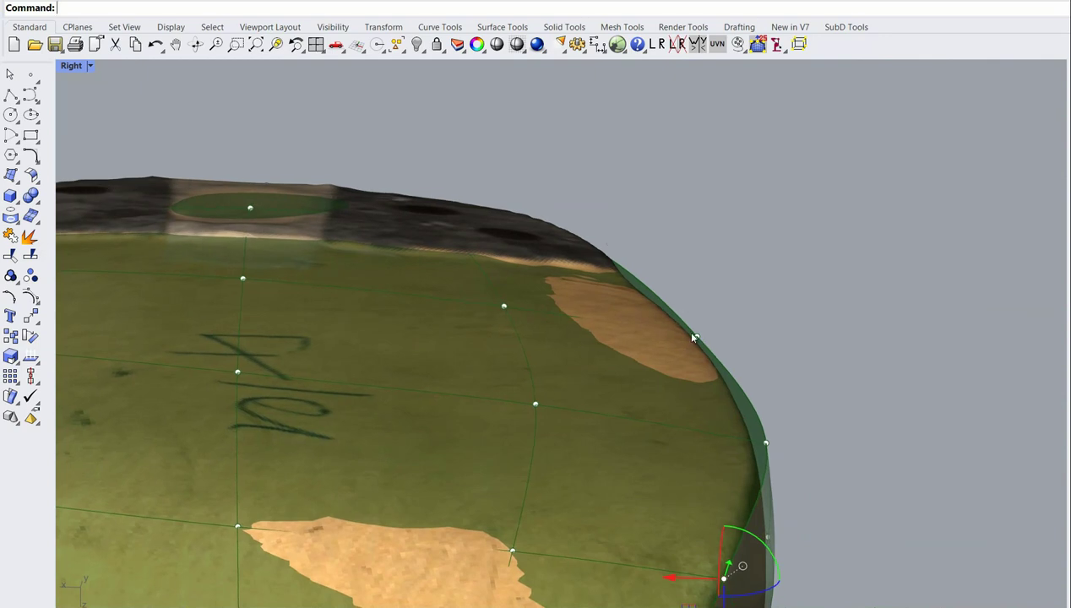
scroll(693, 338, up, 3)
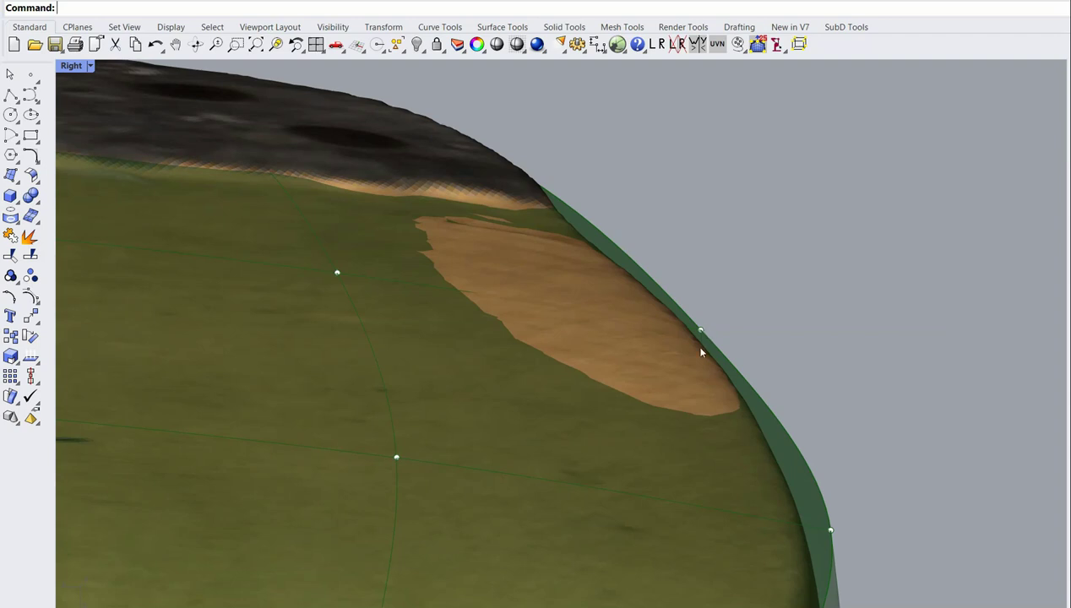
click(700, 330)
scroll(706, 395, down, 8)
scroll(707, 397, down, 2)
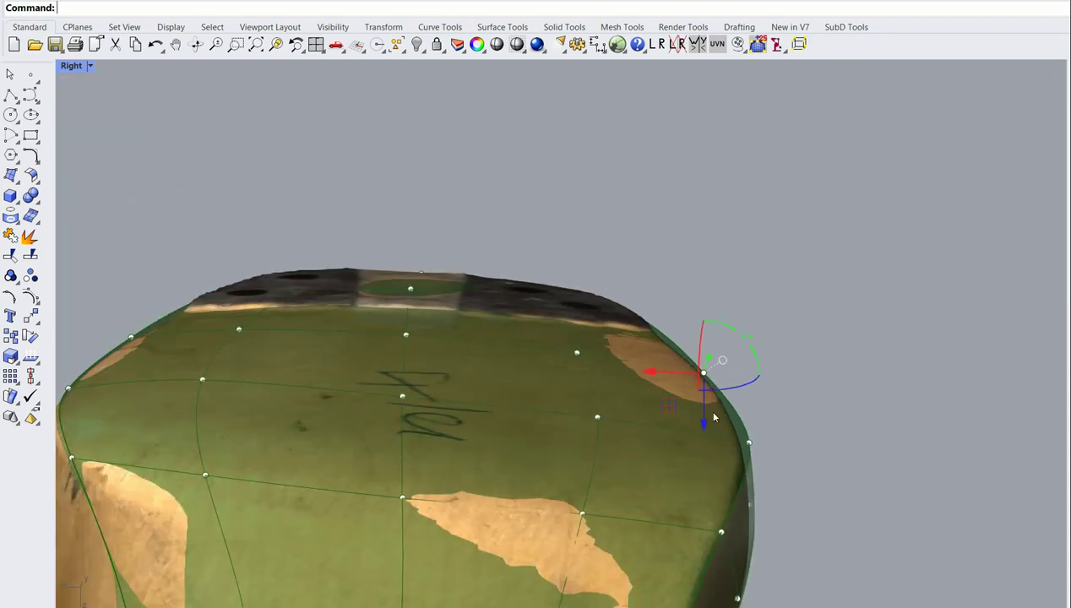
- Move the next two surface points behind it on the forefoot's sole edge inward to meet the scan
right_drag(740, 448, 743, 428)
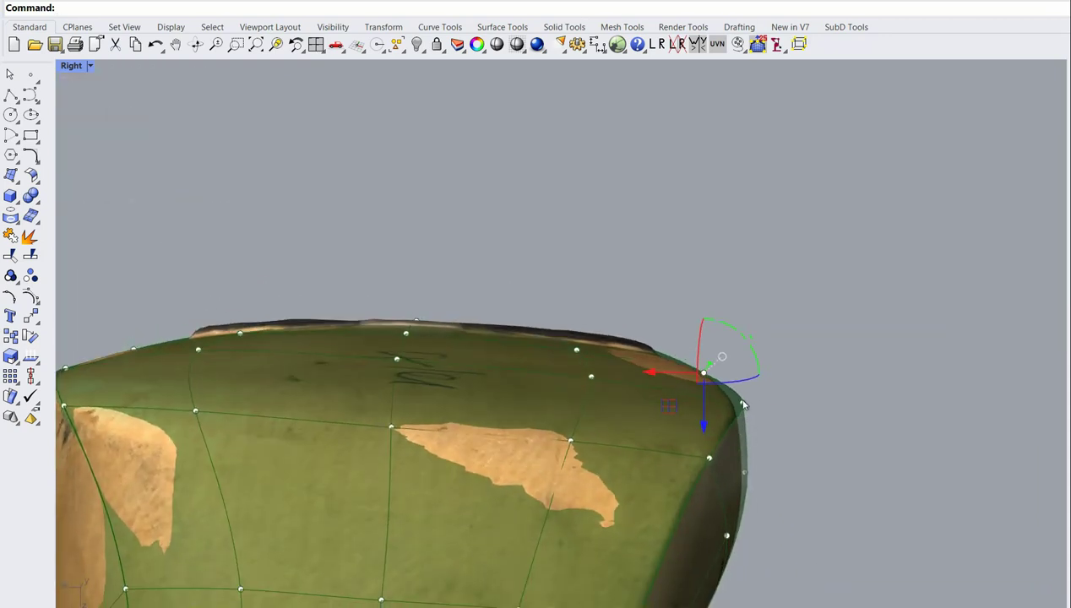
click(742, 405)
drag(697, 400, 695, 404)
click(729, 338)
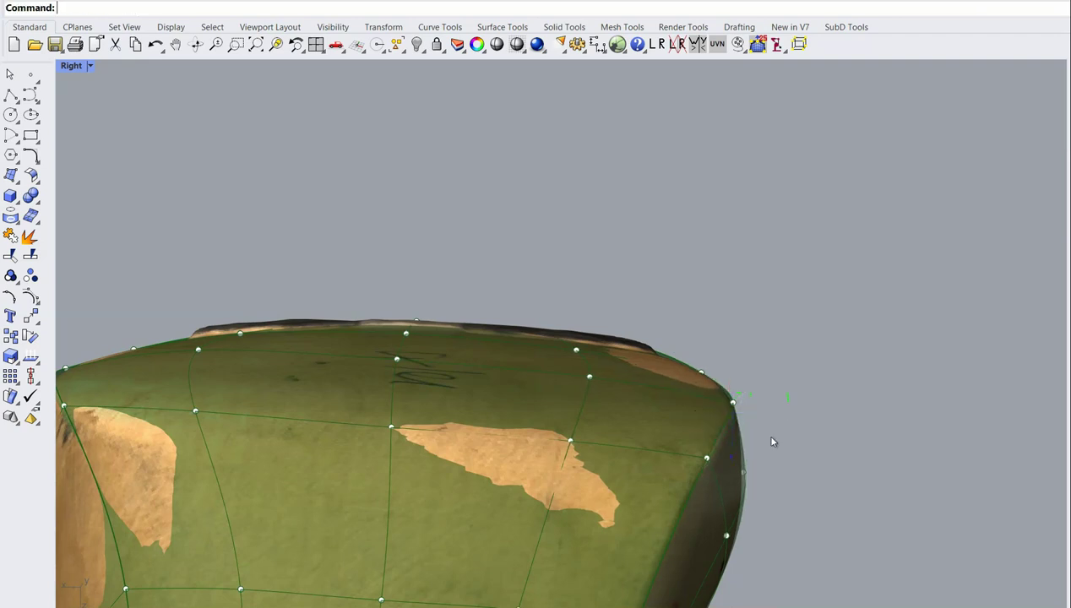
scroll(740, 421, up, 9)
right_drag(766, 452, 765, 425)
click(720, 373)
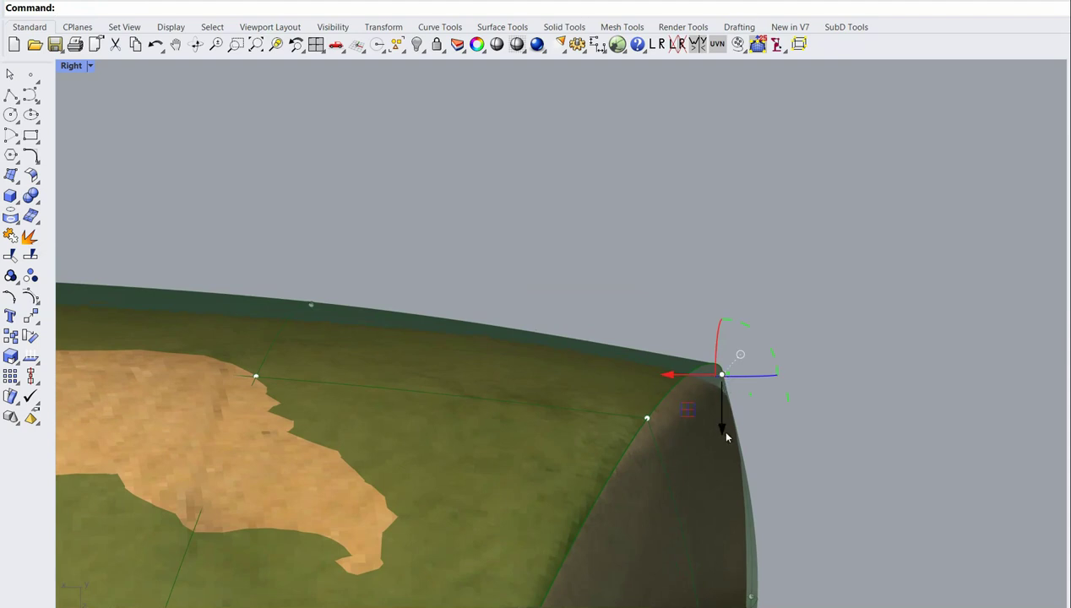
drag(727, 433, 696, 436)
- Adjust the surface points along the sole edge at the ball of the foot to follow the scan
scroll(715, 371, down, 8)
right_drag(714, 368, 568, 76)
right_click(422, 1)
click(512, 196)
right_drag(512, 196, 546, 319)
click(725, 370)
drag(690, 332, 688, 347)
click(752, 420)
right_drag(858, 503, 639, 490)
click(830, 355)
click(860, 391)
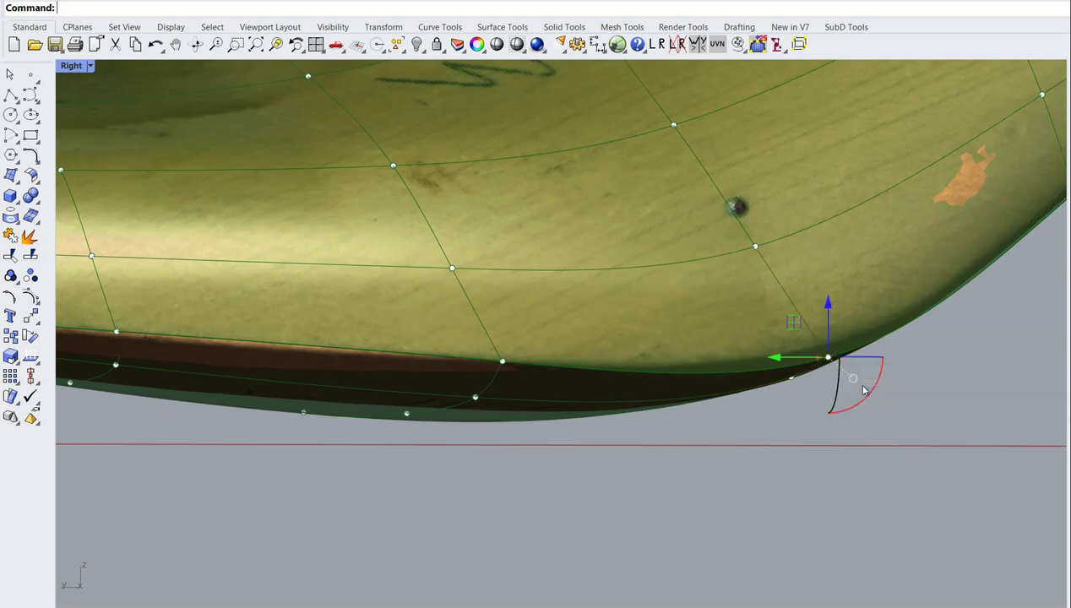
drag(796, 316, 799, 313)
- Shift the two sole-edge points between the toe and the ball slightly so the edge follows the scan's feather line
scroll(842, 437, down, 5)
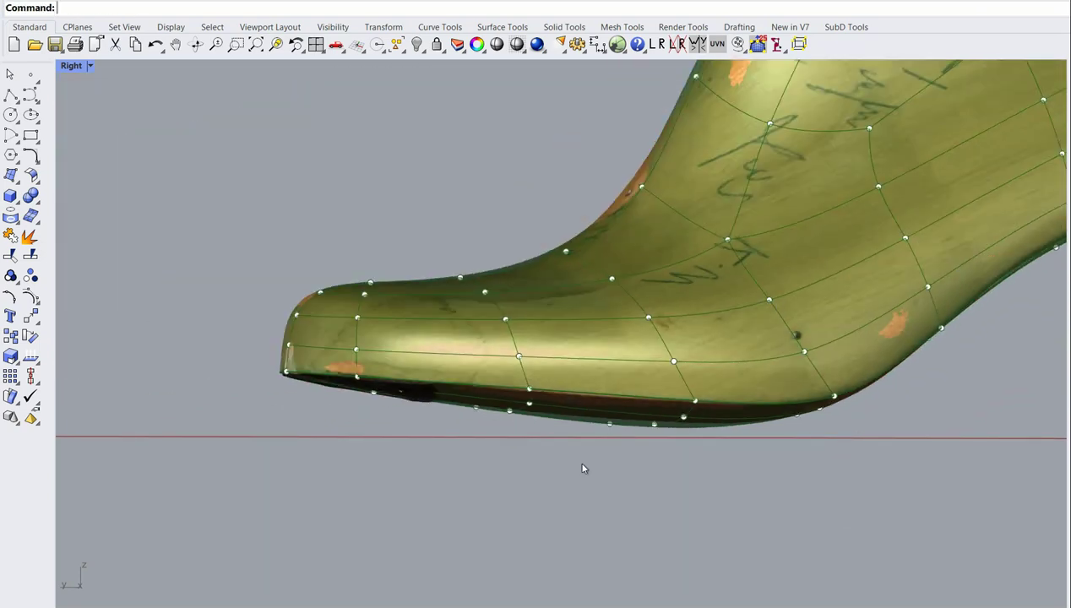
scroll(530, 401, up, 4)
click(537, 395)
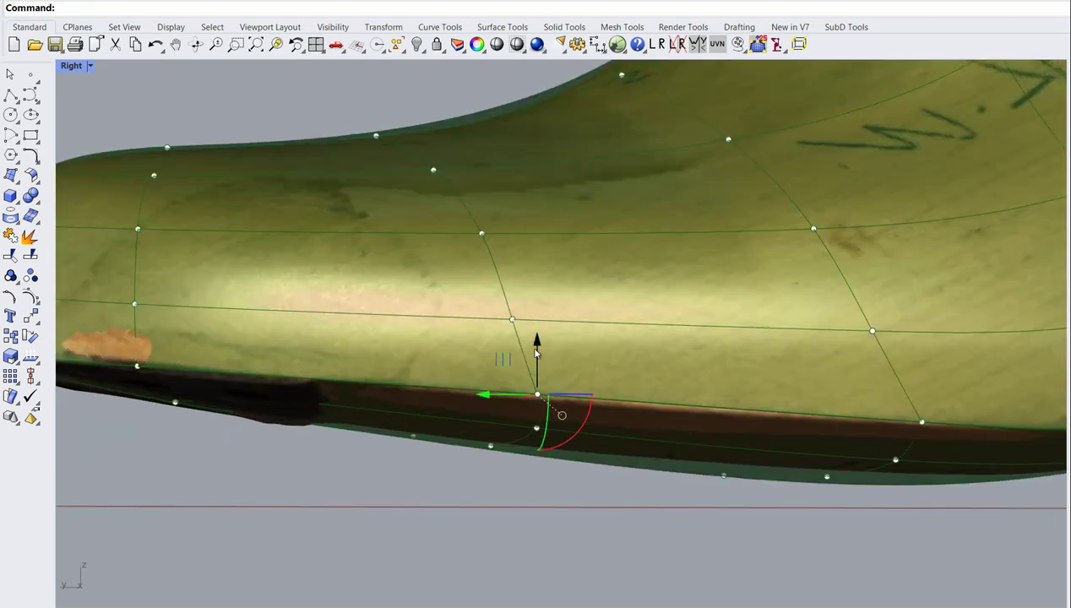
drag(537, 346, 539, 358)
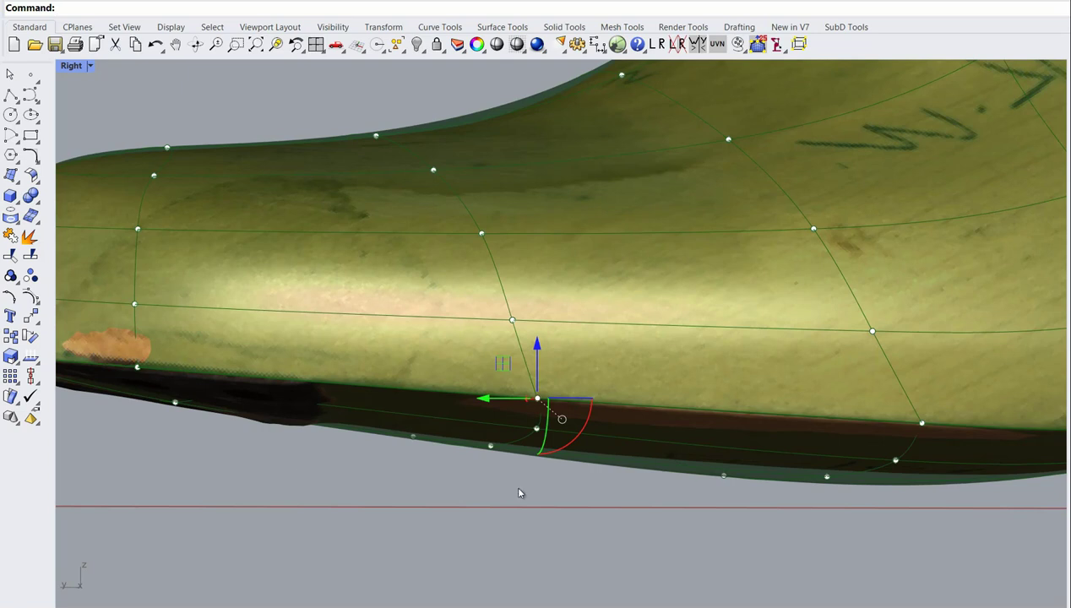
click(921, 422)
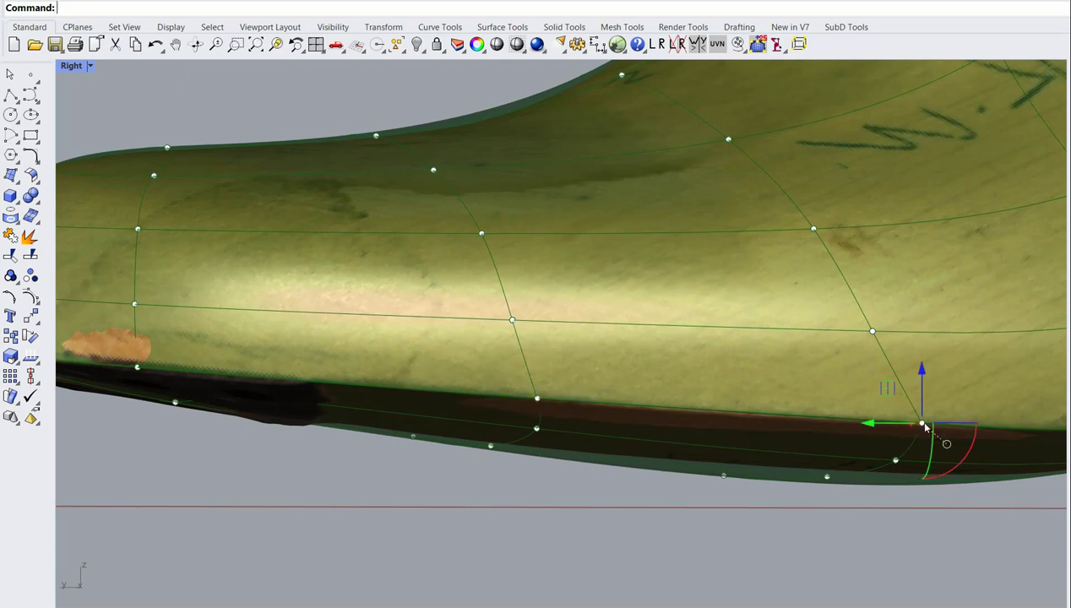
drag(902, 388, 896, 392)
scroll(838, 543, down, 10)
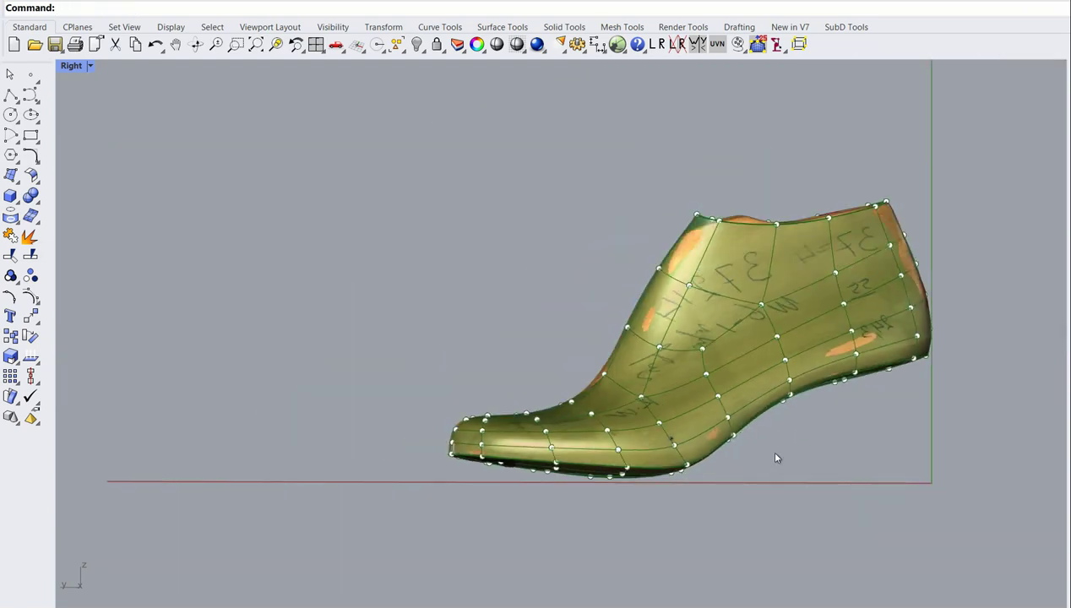
- Lasso all surface points above the sole edge and pull them onto the scan mesh
ctrl+shift+right_drag(775, 454, 634, 432)
click(735, 45)
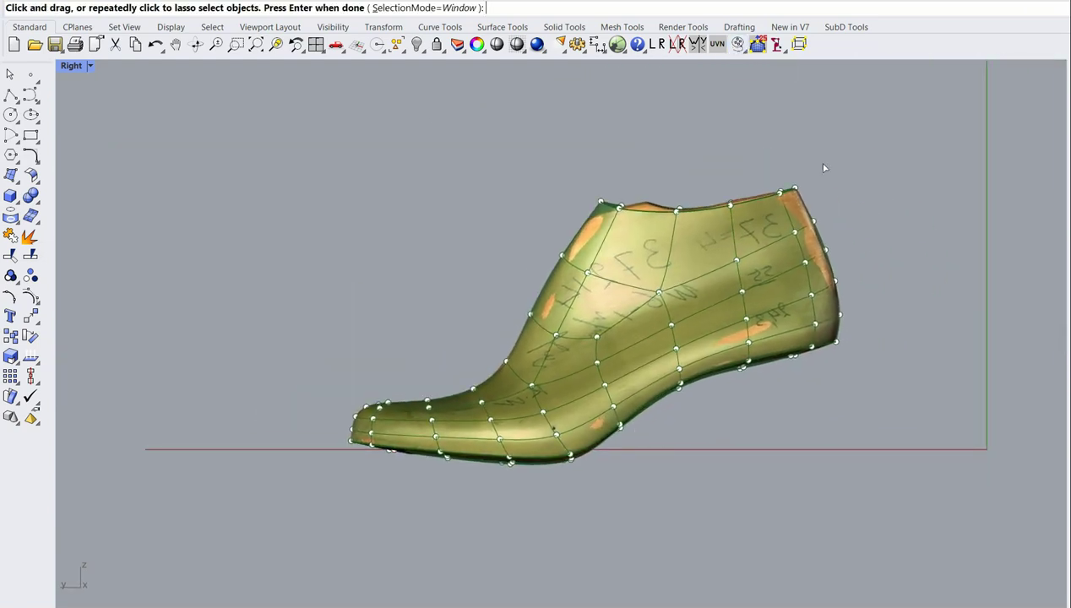
click(881, 319)
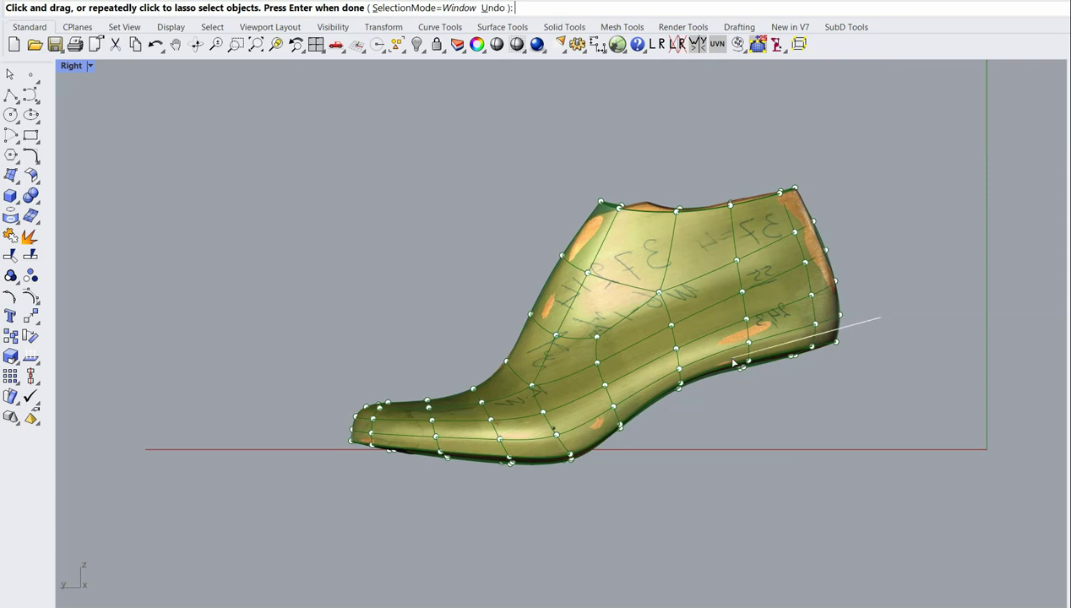
mouse_move(649, 389)
mouse_down()
mouse_move(538, 460)
mouse_move(310, 427)
mouse_move(253, 219)
mouse_move(912, 86)
mouse_move(900, 102)
mouse_up()
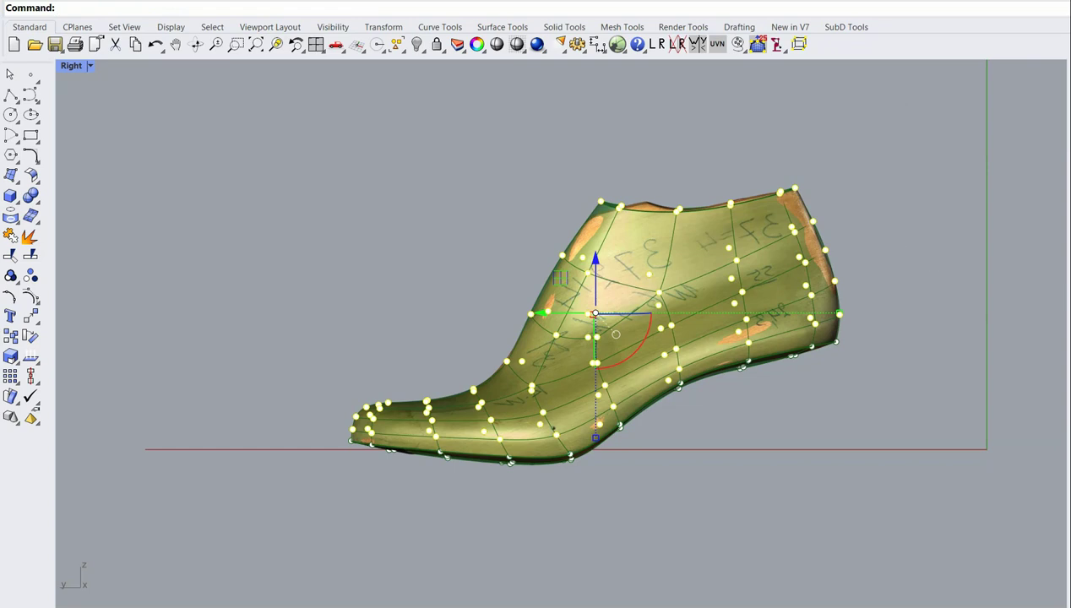
ctrl+shift+right_drag(908, 349, 826, 228)
scroll(642, 309, up, 5)
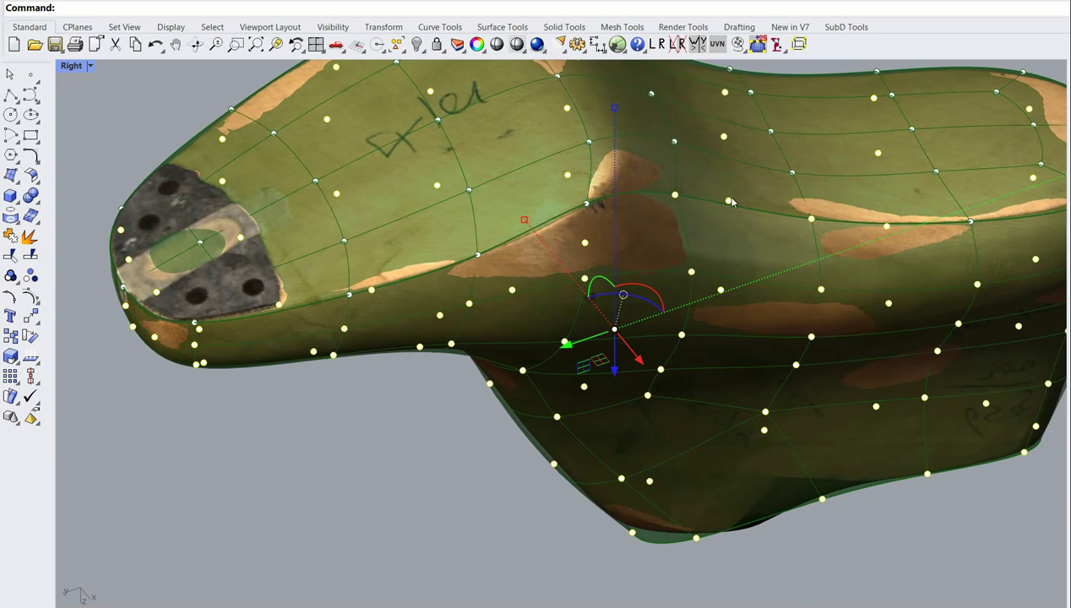
mouse_move(674, 212)
ctrl+shift+right_down()
mouse_move(675, 232)
mouse_move(688, 197)
ctrl+shift+right_up()
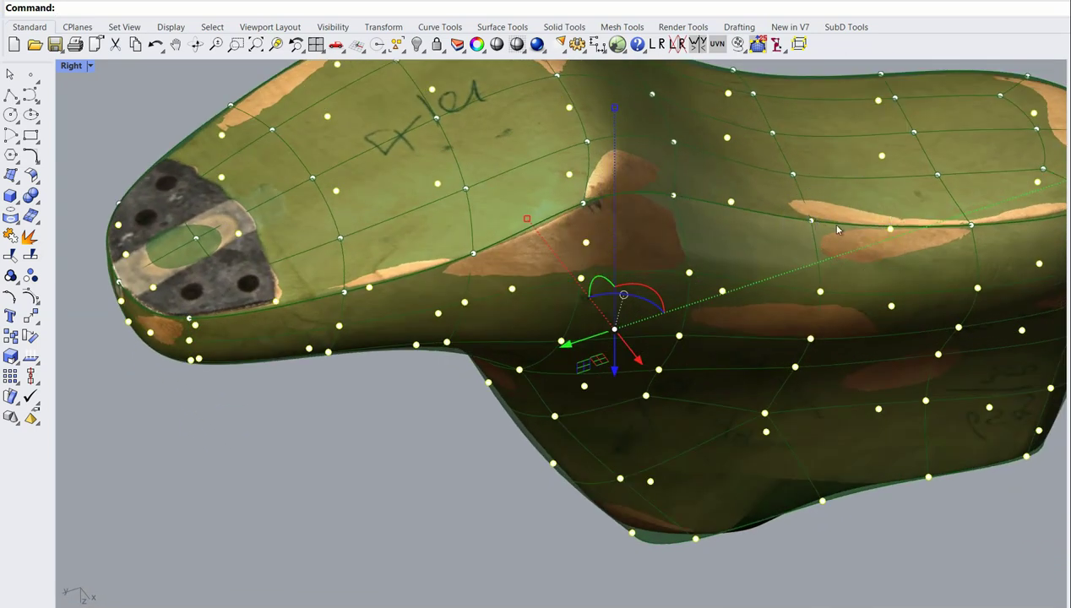
ctrl+shift+right_drag(832, 228, 759, 403)
ctrl+shift+right_drag(839, 280, 720, 325)
scroll(683, 319, down, 5)
click(469, 142)
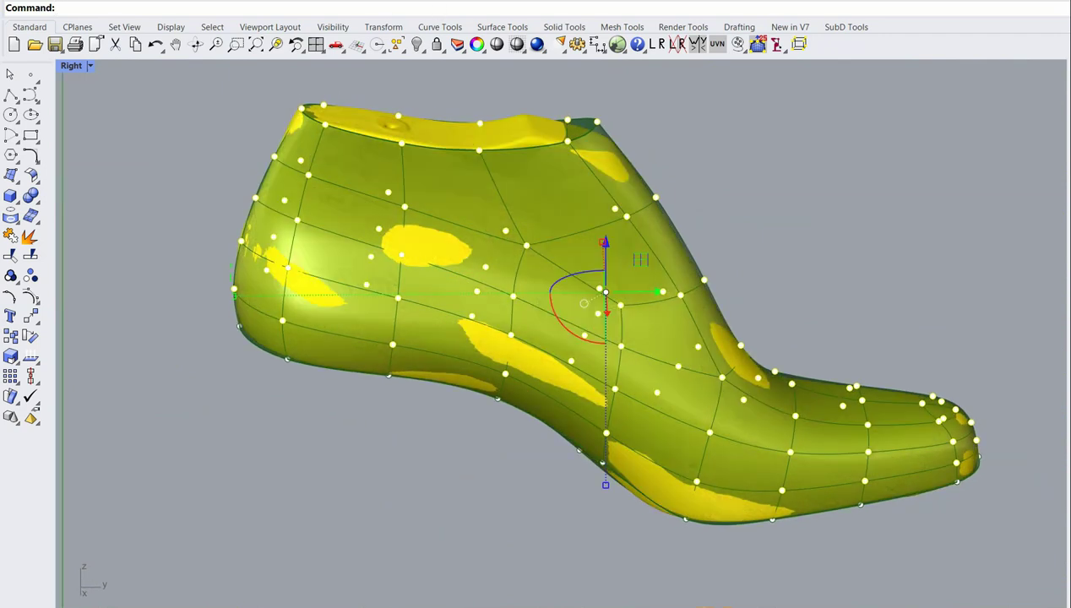
click(15, 228)
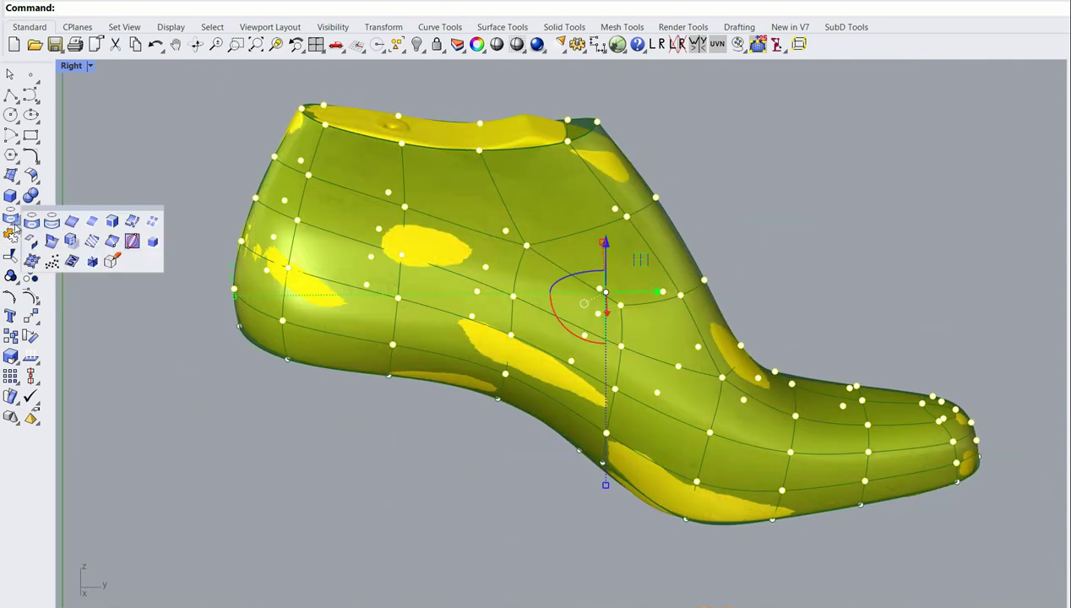
click(54, 226)
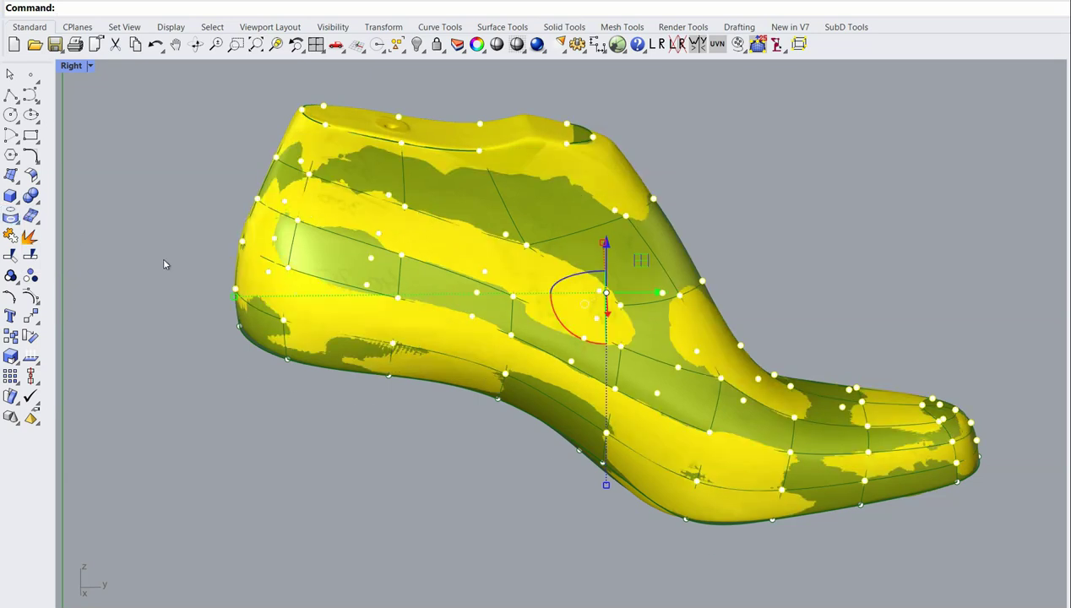
- Select the interior surface points of the sole, leaving out the edge points and the point on the toe plate
right_drag(215, 327, 610, 495)
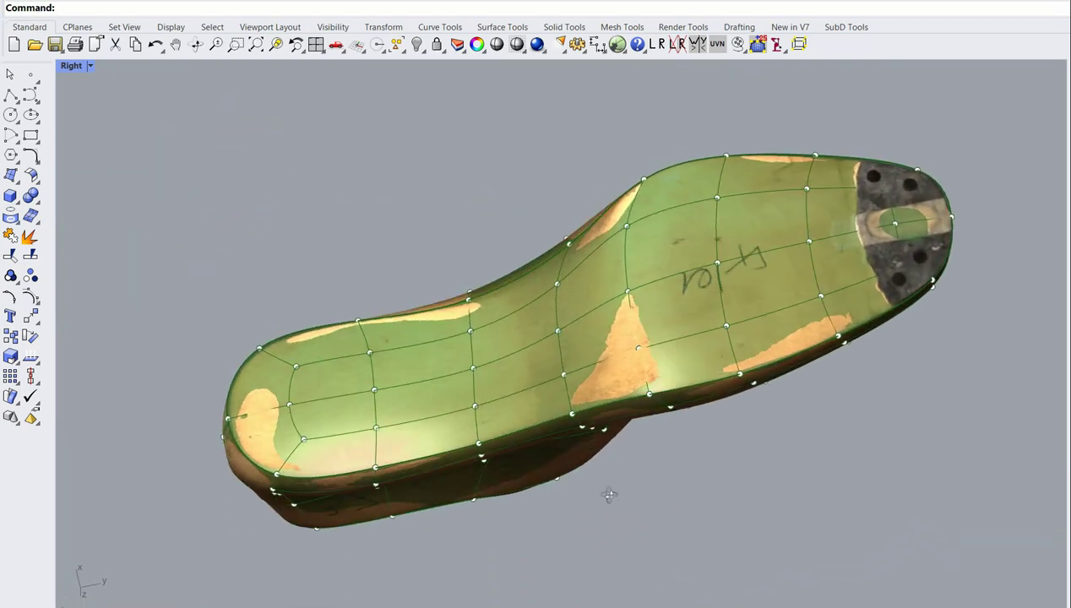
click(296, 367)
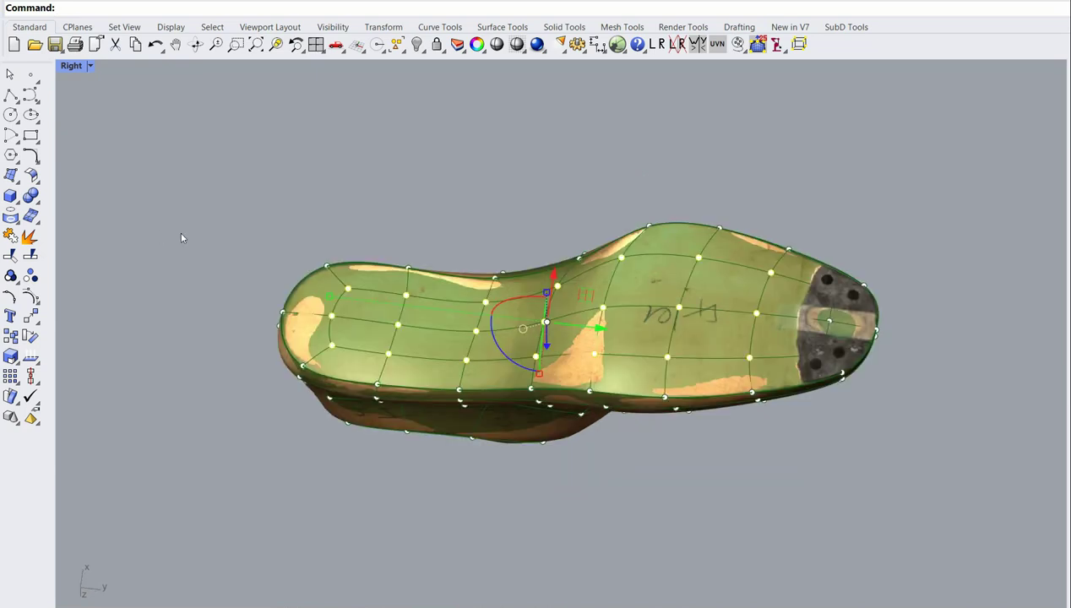
right_drag(377, 296, 357, 319)
scroll(686, 320, up, 2)
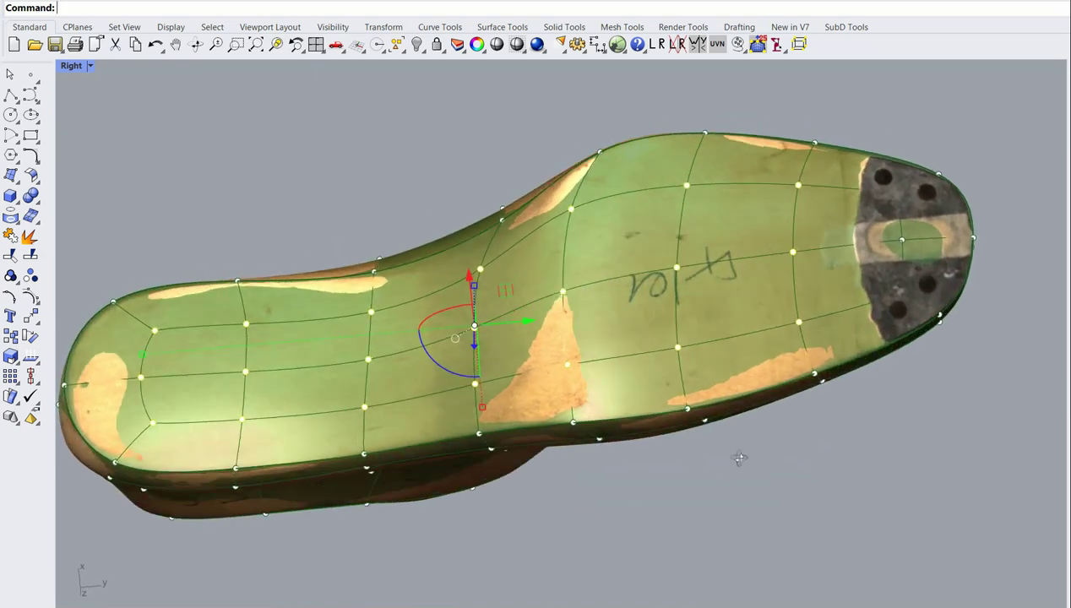
- Examine the selected sole points and the fit around the metal toe plate from the side and from below
right_drag(743, 445, 757, 356)
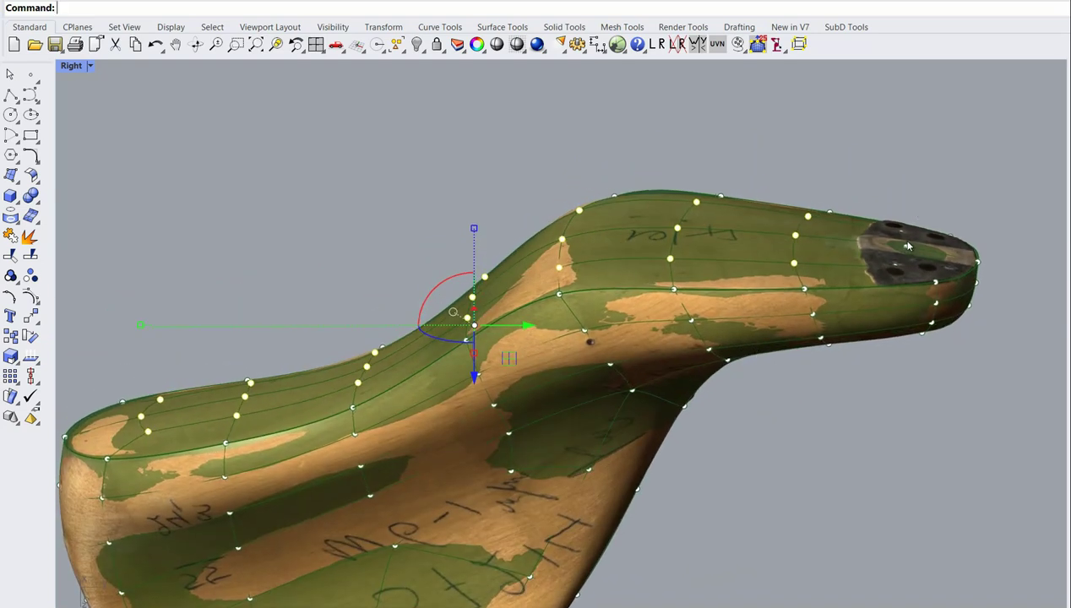
scroll(907, 245, up, 6)
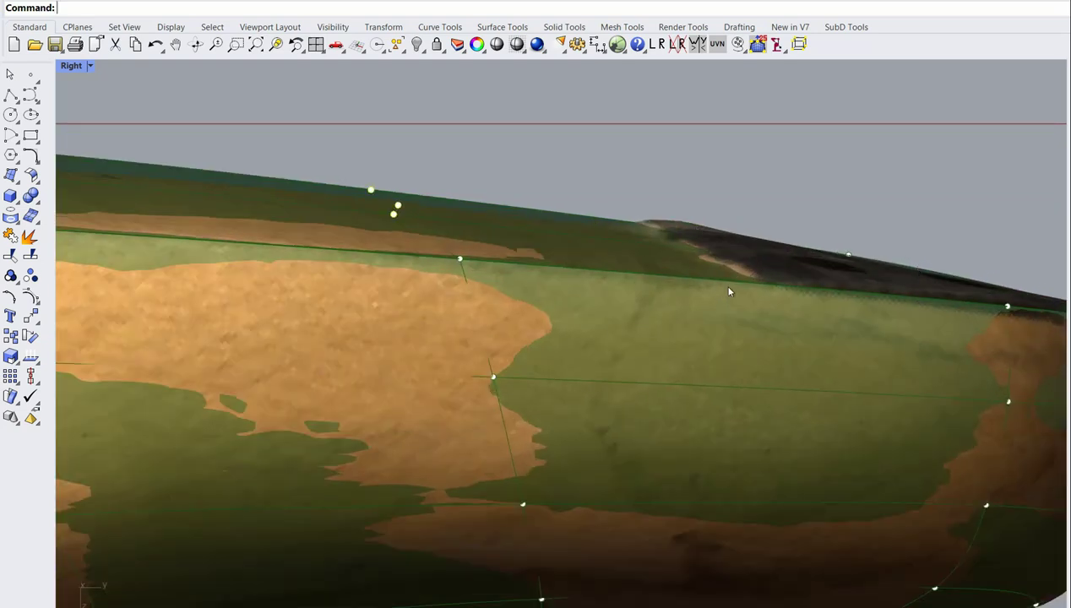
scroll(730, 291, down, 4)
right_drag(884, 316, 763, 325)
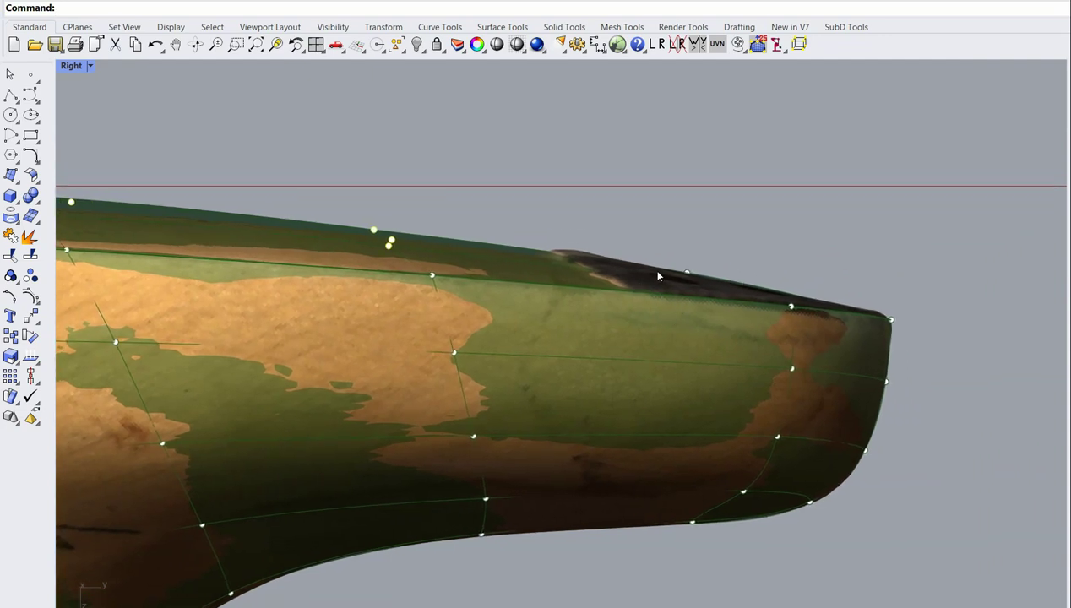
scroll(664, 257, down, 2)
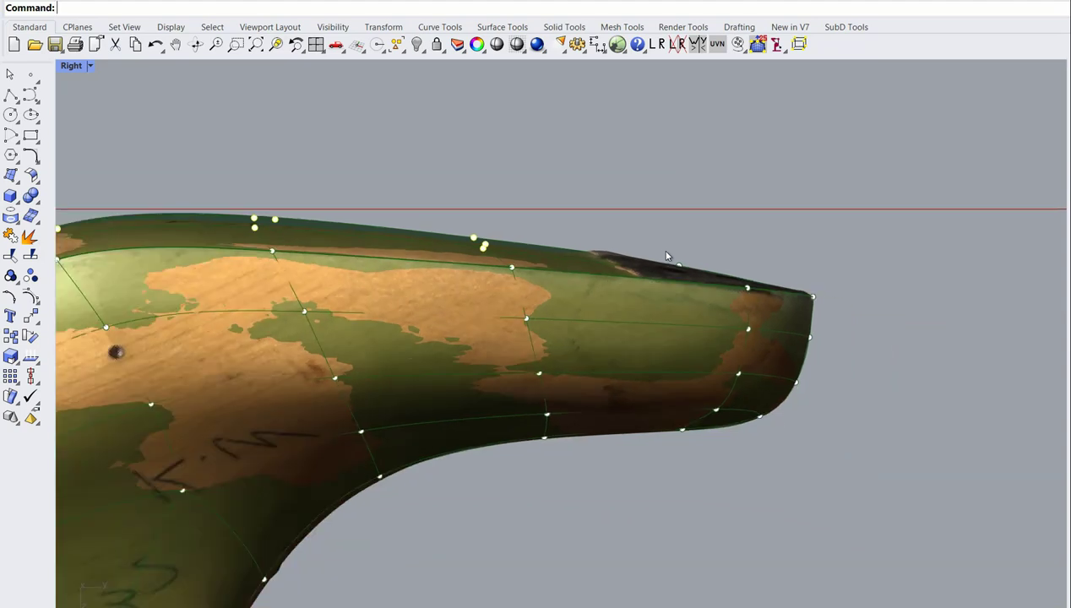
right_drag(667, 258, 673, 267)
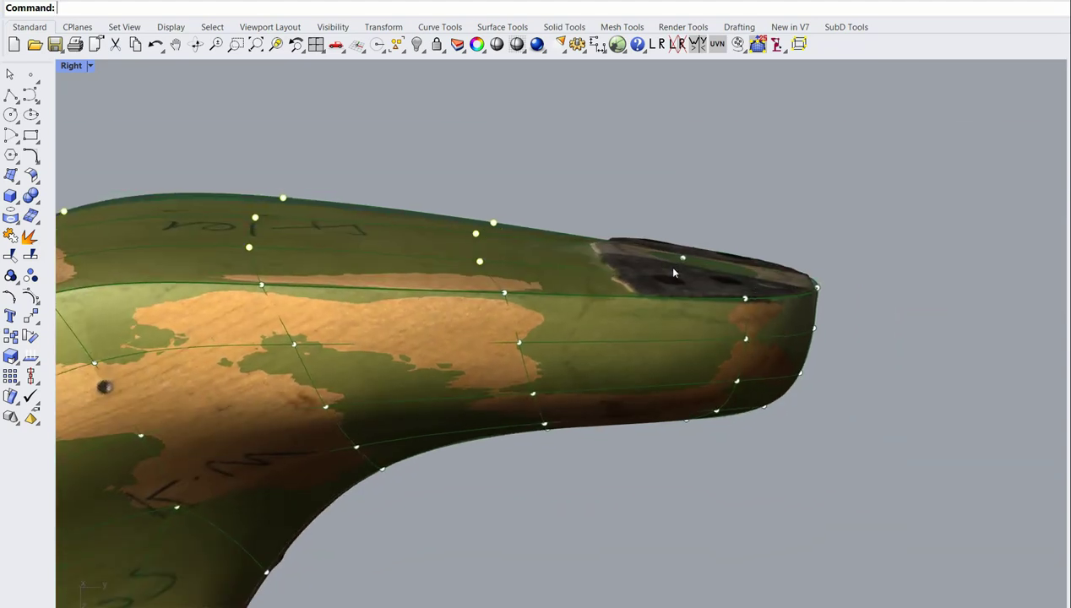
scroll(684, 285, down, 7)
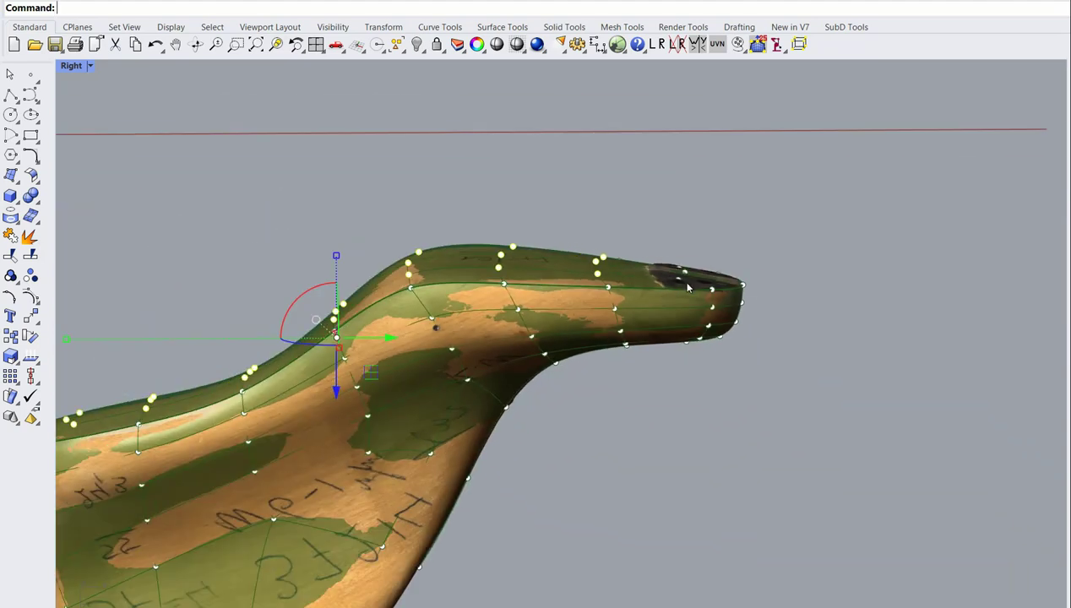
right_drag(621, 281, 593, 386)
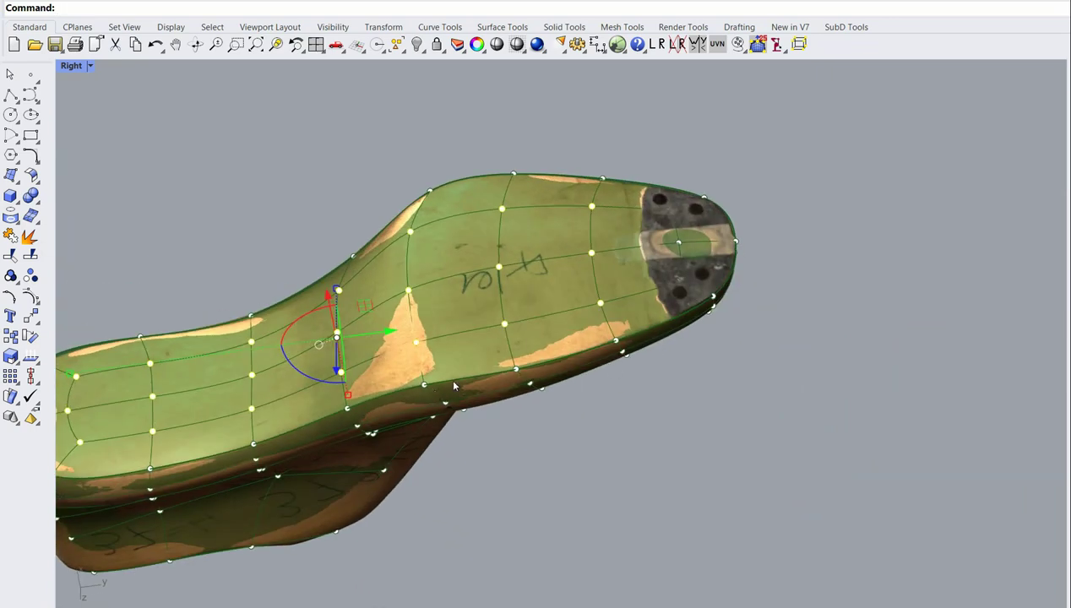
- Pull the selected sole points onto the scan mesh, clear the selection and check the fit from the toe end
click(569, 345)
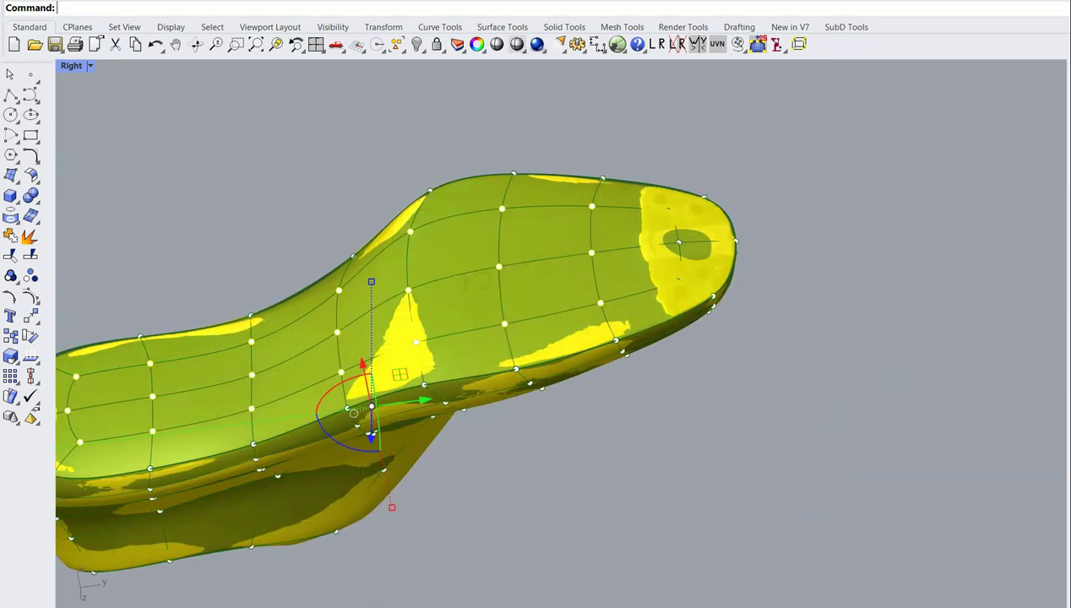
middle_click(228, 26)
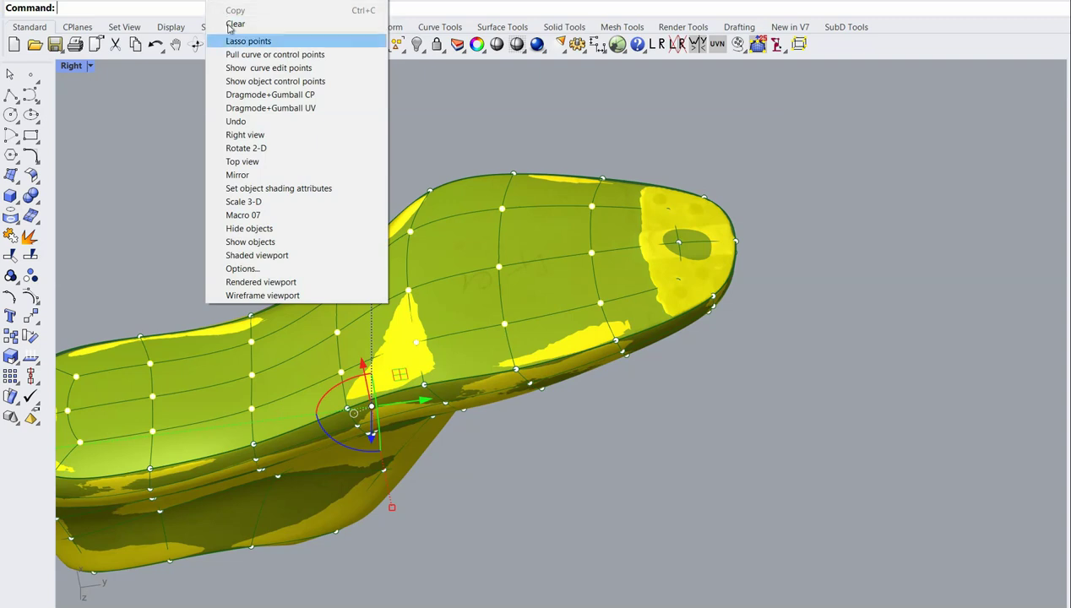
click(234, 55)
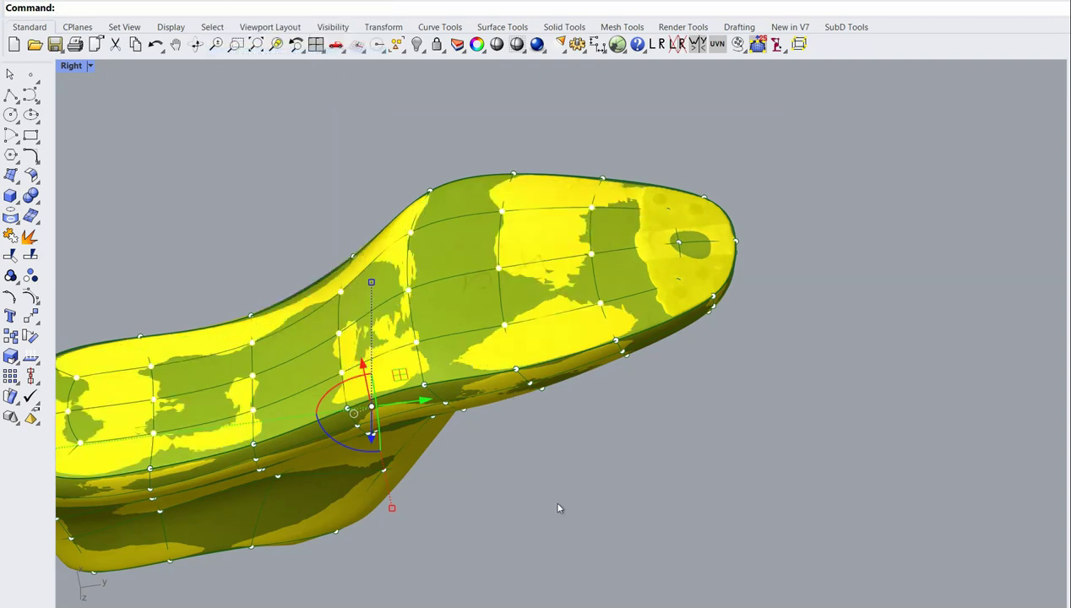
key(Escape)
right_drag(568, 507, 417, 535)
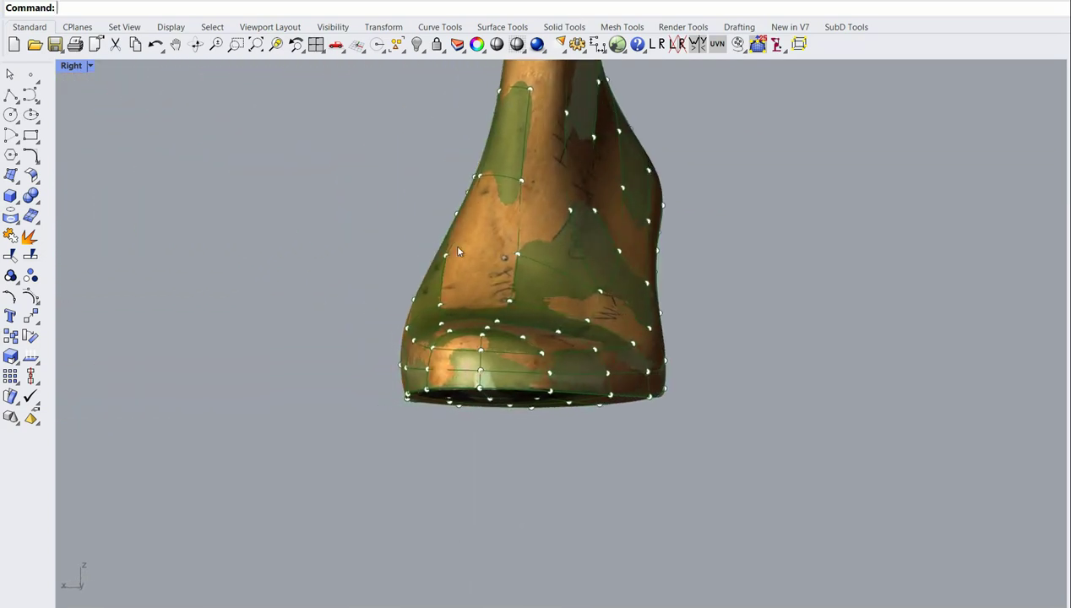
- Examine how the green surface fits the scan from the toe end, both sides and the sole
scroll(524, 262, up, 3)
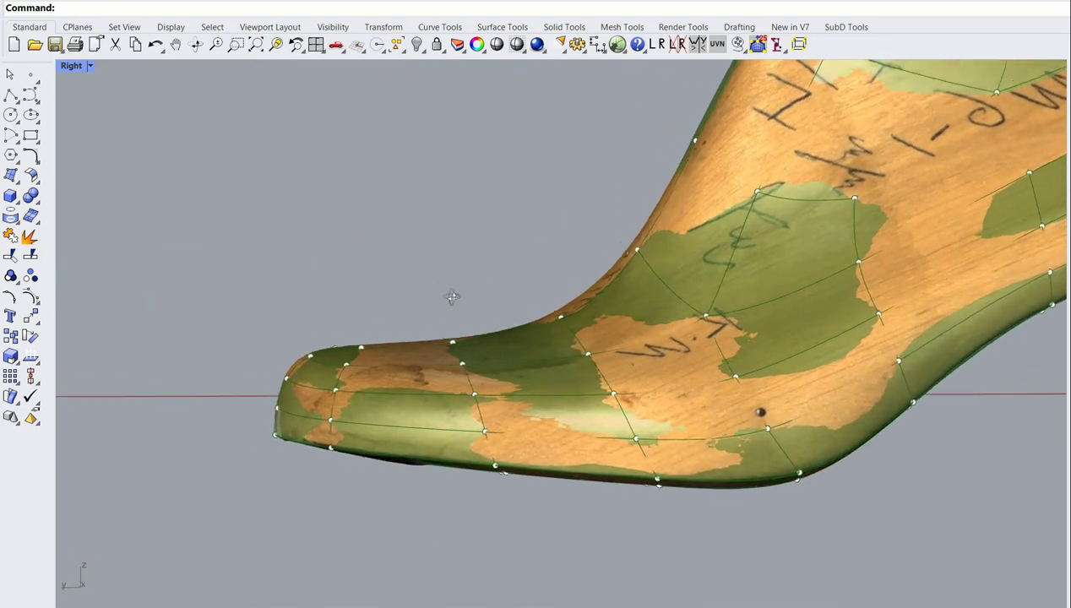
right_drag(444, 295, 472, 320)
right_drag(545, 297, 682, 344)
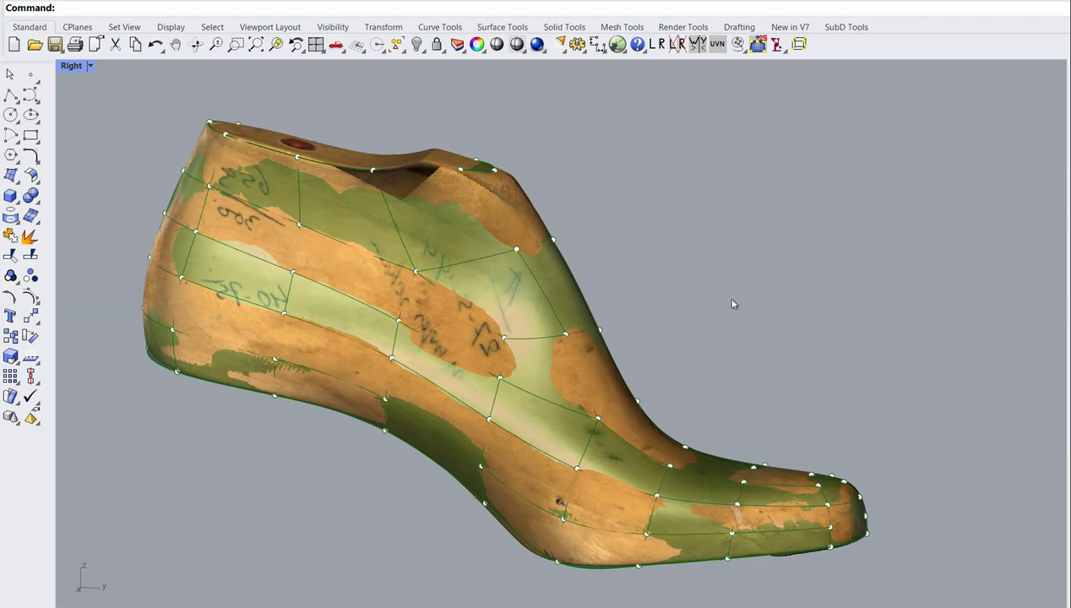
right_drag(733, 304, 679, 334)
scroll(622, 464, up, 3)
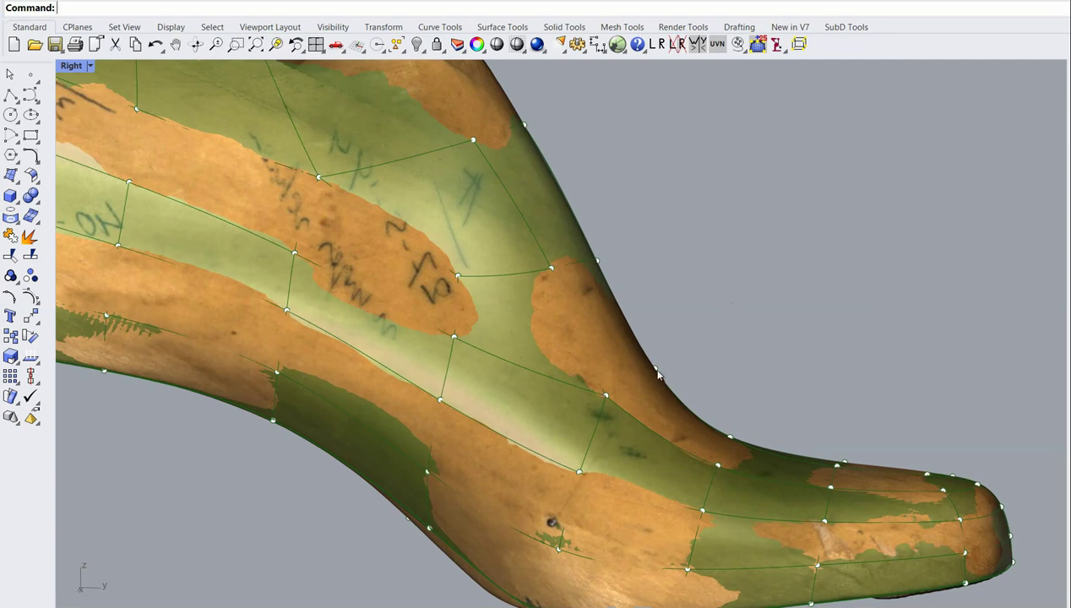
scroll(631, 345, down, 4)
right_drag(623, 369, 658, 346)
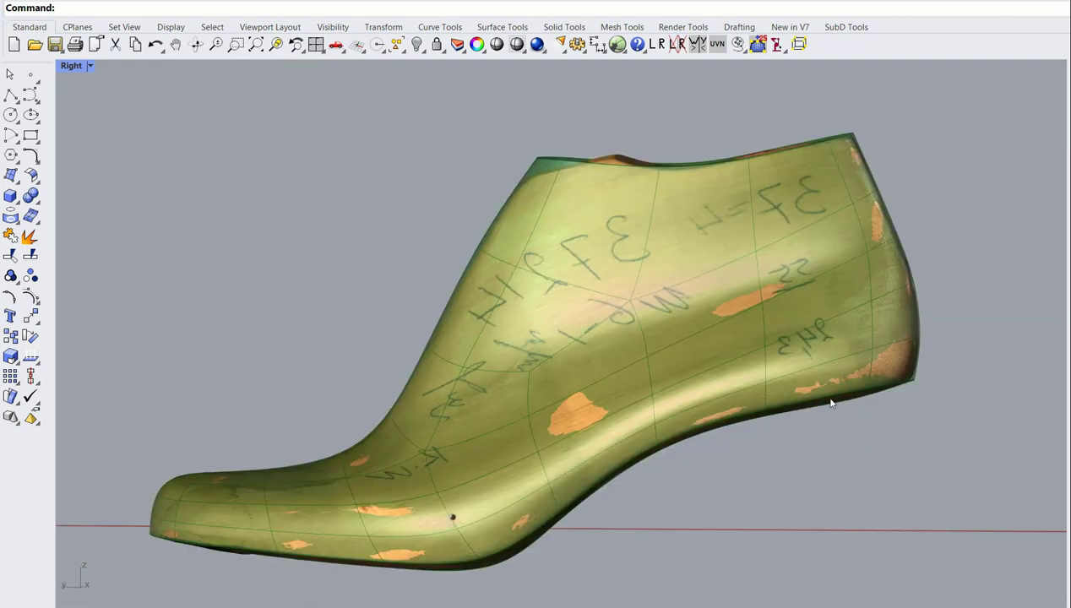
right_drag(881, 364, 534, 365)
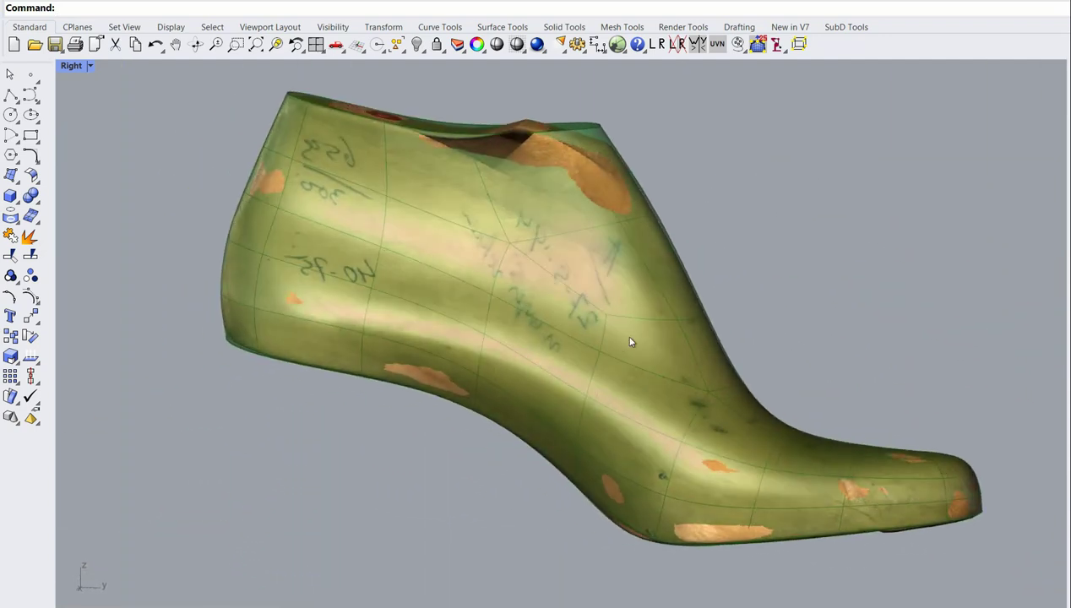
right_drag(636, 332, 580, 309)
scroll(580, 309, up, 6)
- Show the SubD last's control points and nudge two of them near the sole edge in the forefoot
click(629, 294)
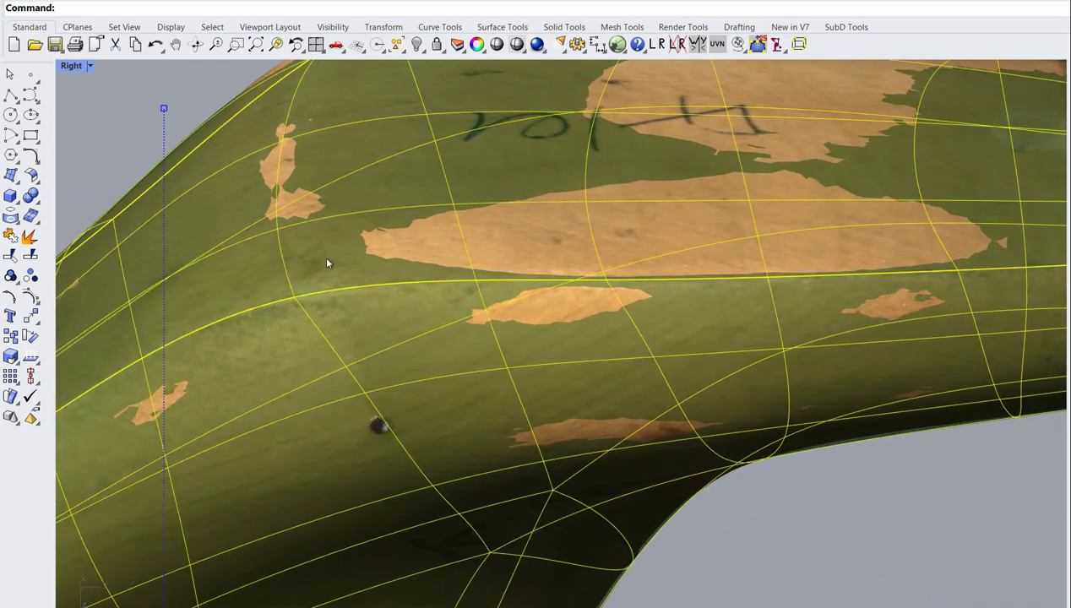
click(30, 297)
click(604, 283)
drag(639, 323, 662, 310)
click(577, 204)
drag(613, 231, 610, 237)
scroll(889, 254, down, 8)
click(953, 406)
- Nudge two control points along the opposite sole edge of the forefoot towards the scan surface
right_drag(888, 250, 891, 544)
shift+right_drag(892, 545, 786, 359)
scroll(789, 361, up, 4)
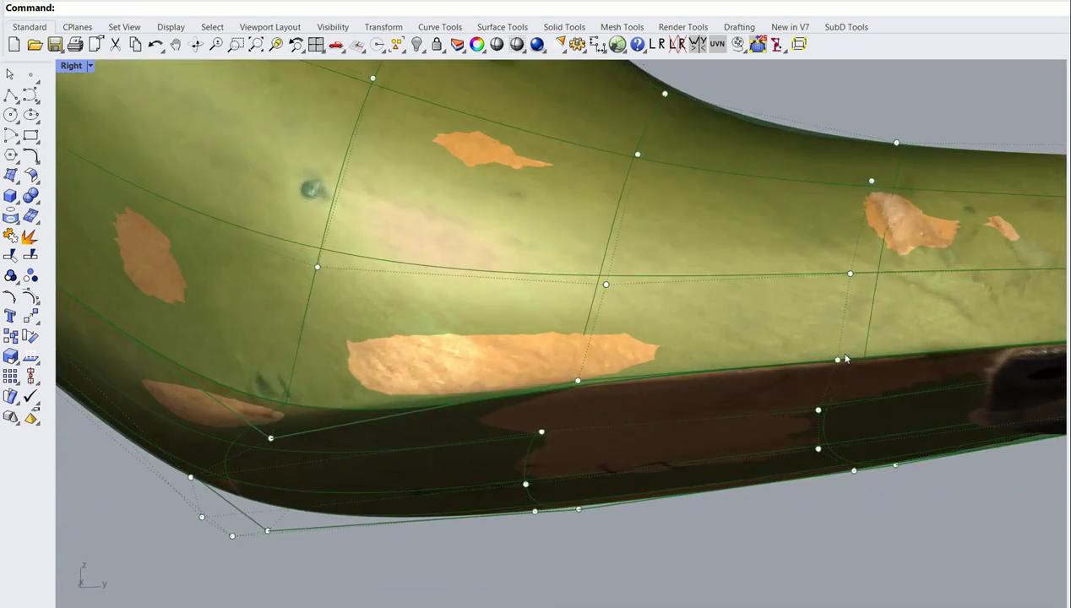
click(837, 361)
drag(871, 325, 872, 327)
click(577, 383)
drag(610, 347, 610, 350)
click(728, 443)
- Hide the control points and subdivide the whole SubD last twice
scroll(713, 374, down, 6)
right_drag(794, 279, 767, 298)
scroll(718, 209, down, 6)
shift+right_drag(723, 219, 571, 385)
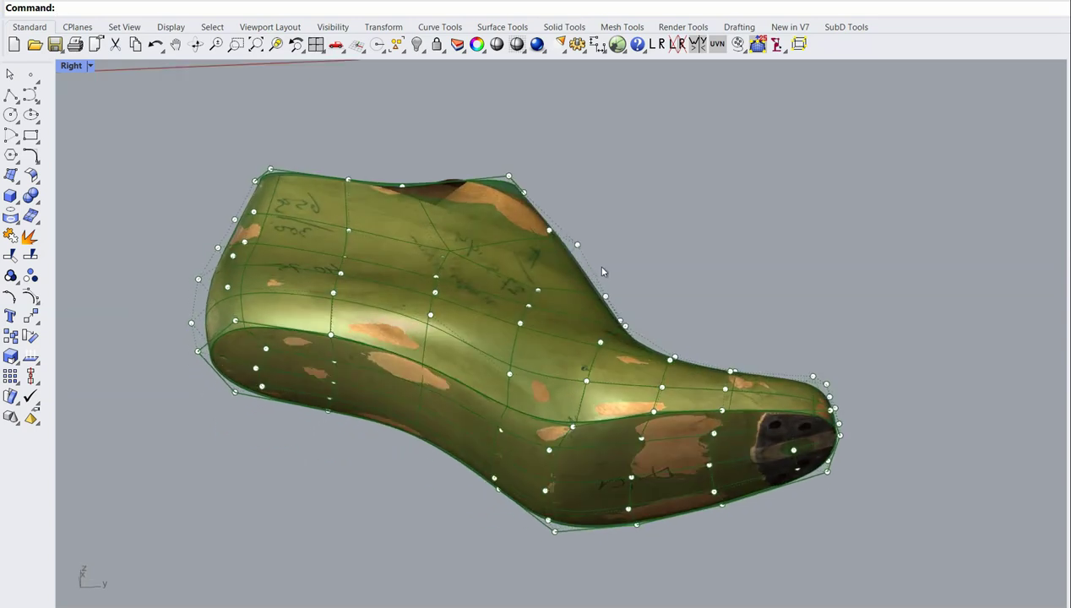
right_drag(603, 271, 691, 350)
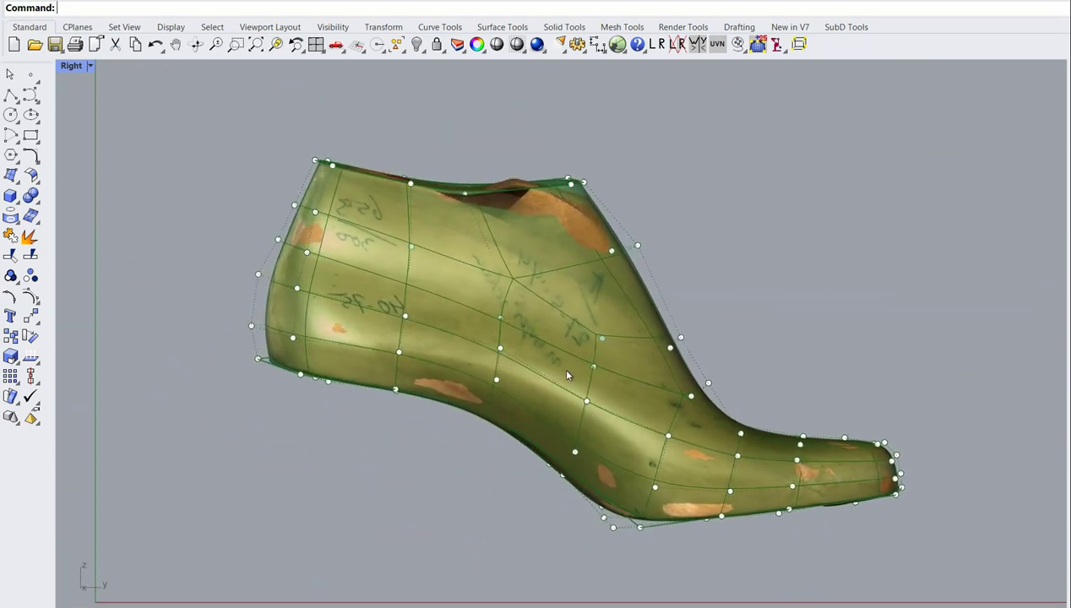
key(Escape)
click(574, 191)
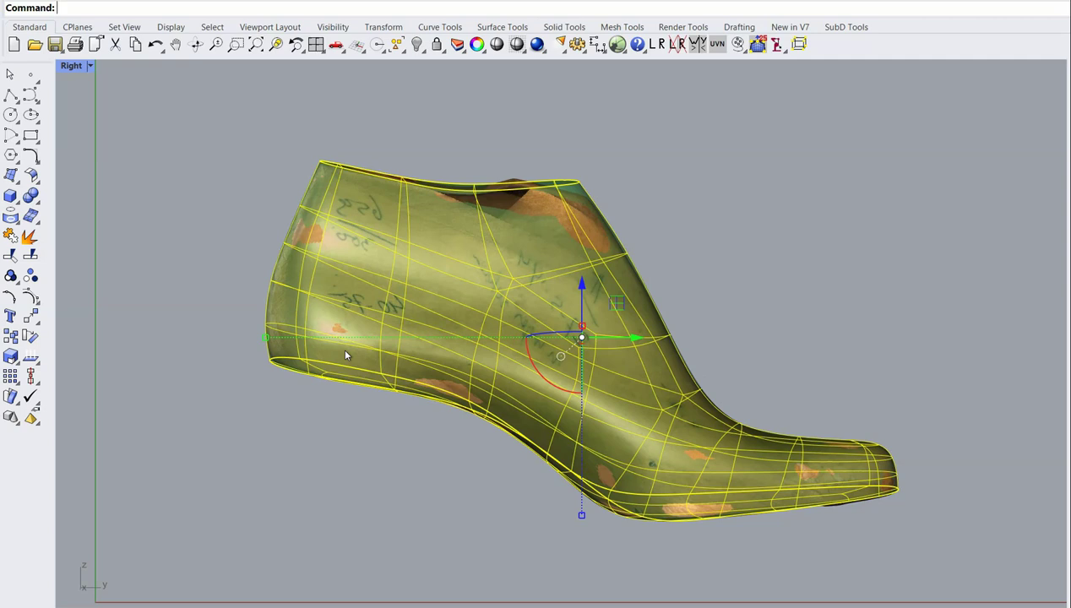
click(862, 29)
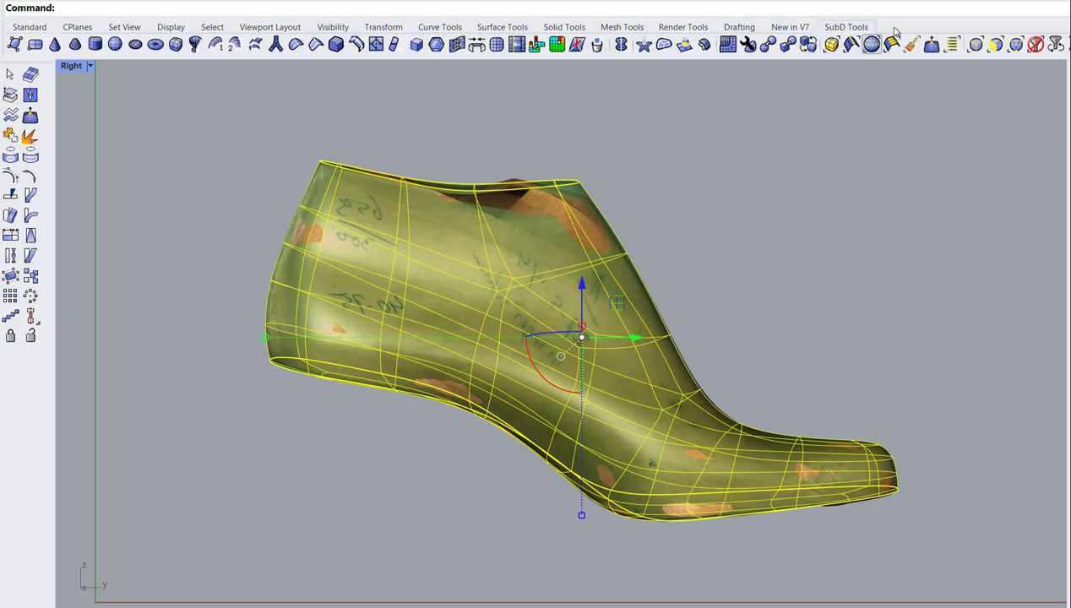
click(497, 44)
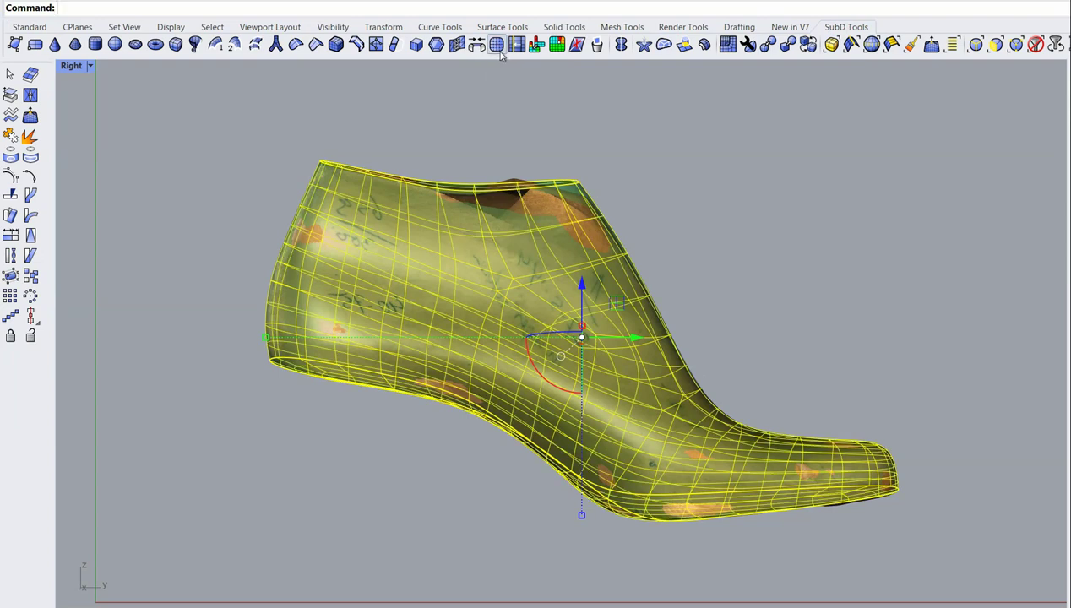
click(664, 119)
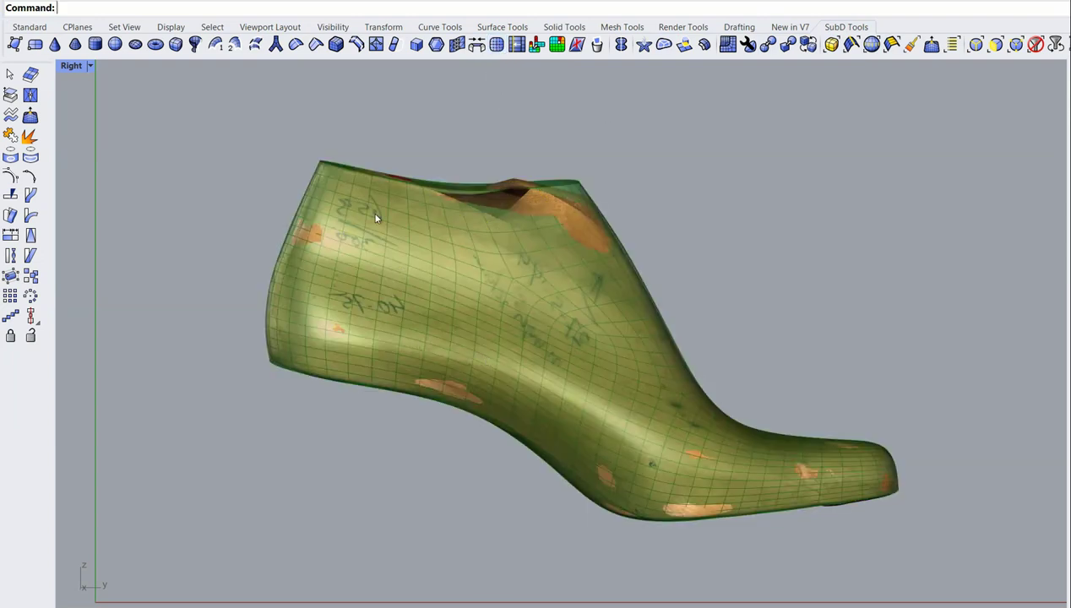
- Show the points of the subdivided last and select all of them
click(30, 26)
scroll(418, 256, up, 3)
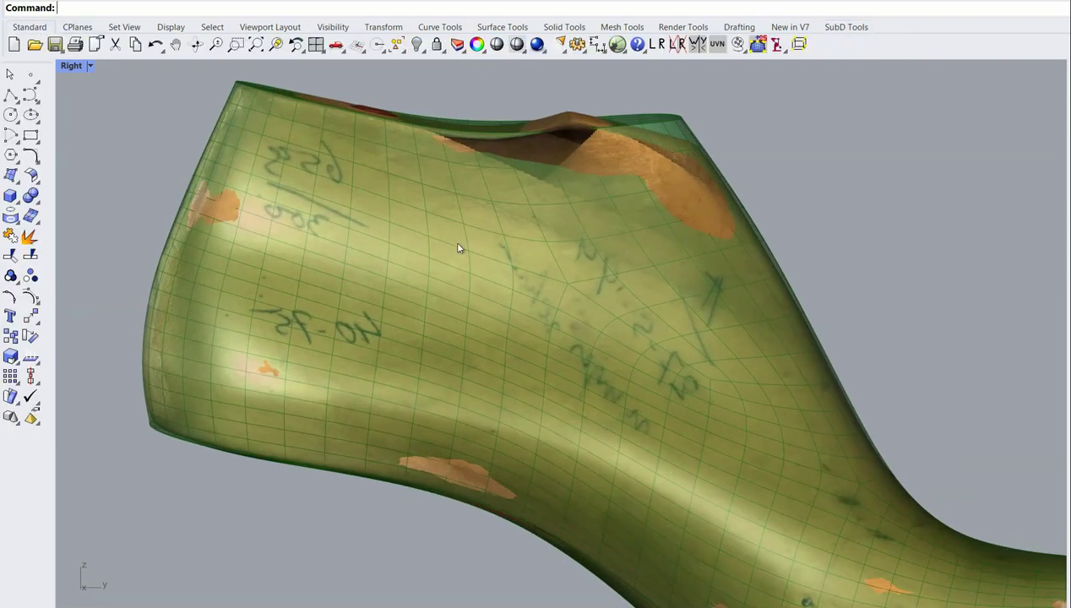
click(459, 257)
click(10, 298)
scroll(109, 256, down, 7)
right_drag(358, 265, 465, 260)
click(556, 192)
drag(214, 117, 832, 492)
scroll(441, 205, up, 3)
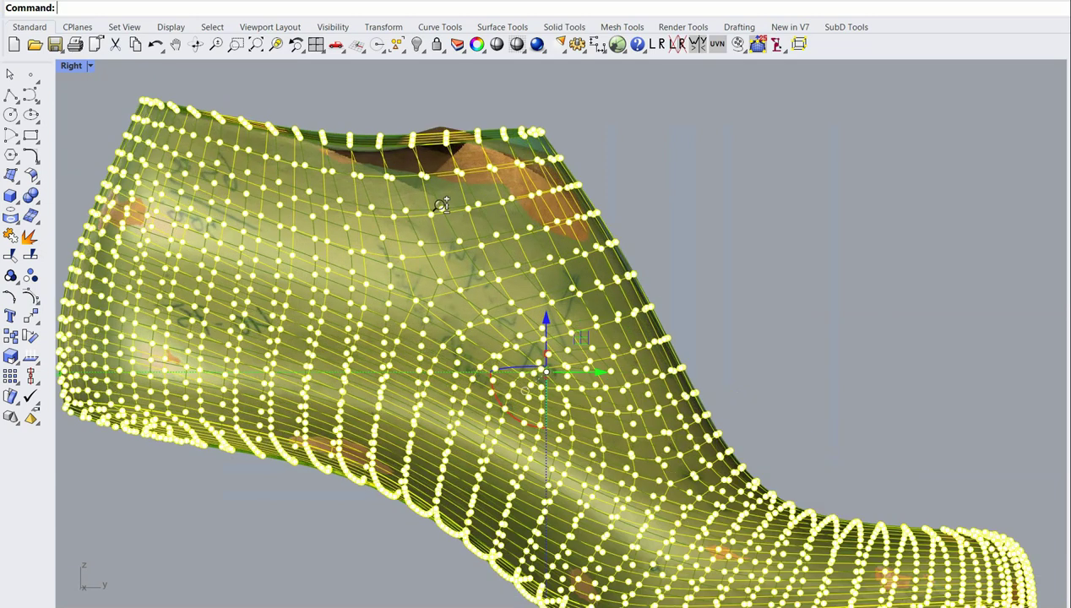
scroll(441, 206, up, 2)
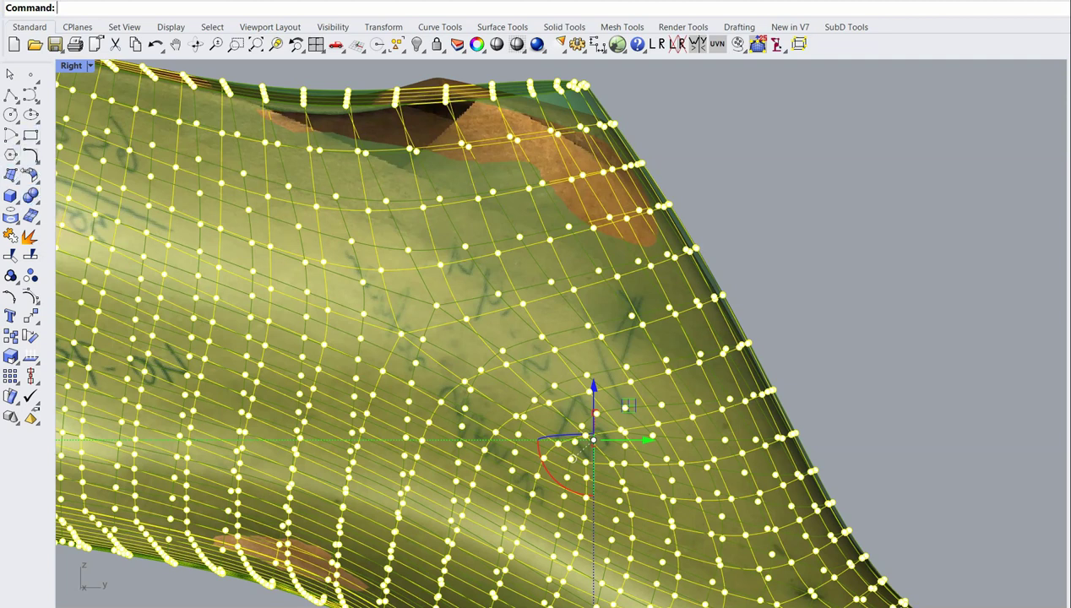
- Pull all selected points onto the scan mesh, clear the selection and hide the points
key(ctrl+alt+s)
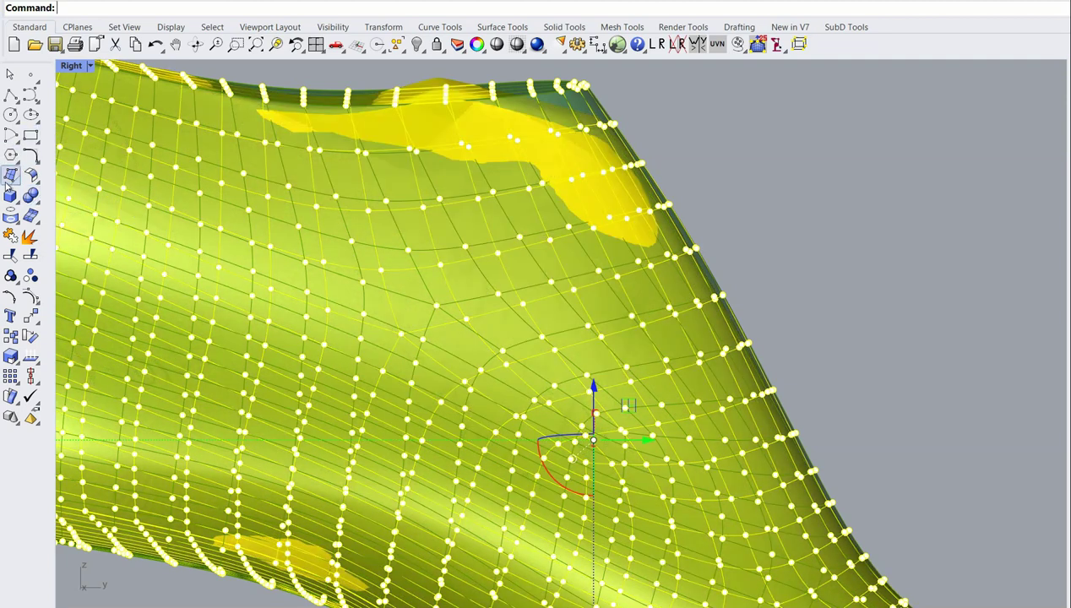
click(18, 221)
click(54, 221)
click(785, 180)
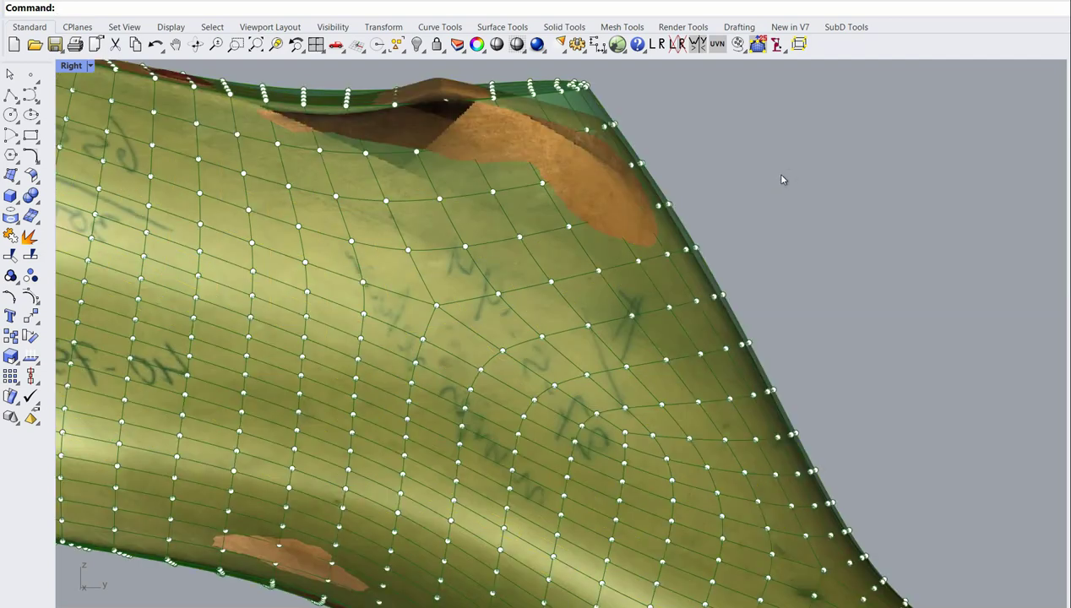
scroll(790, 175, down, 7)
ctrl+shift+right_drag(566, 240, 769, 265)
key(Escape)
- Examine the fit of the subdivided last against the scan from both sides and from below
right_drag(561, 281, 547, 306)
scroll(473, 306, up, 8)
scroll(453, 274, down, 5)
mouse_move(466, 317)
right_down()
mouse_move(550, 301)
mouse_move(461, 322)
right_up()
scroll(661, 283, up, 4)
scroll(660, 284, down, 5)
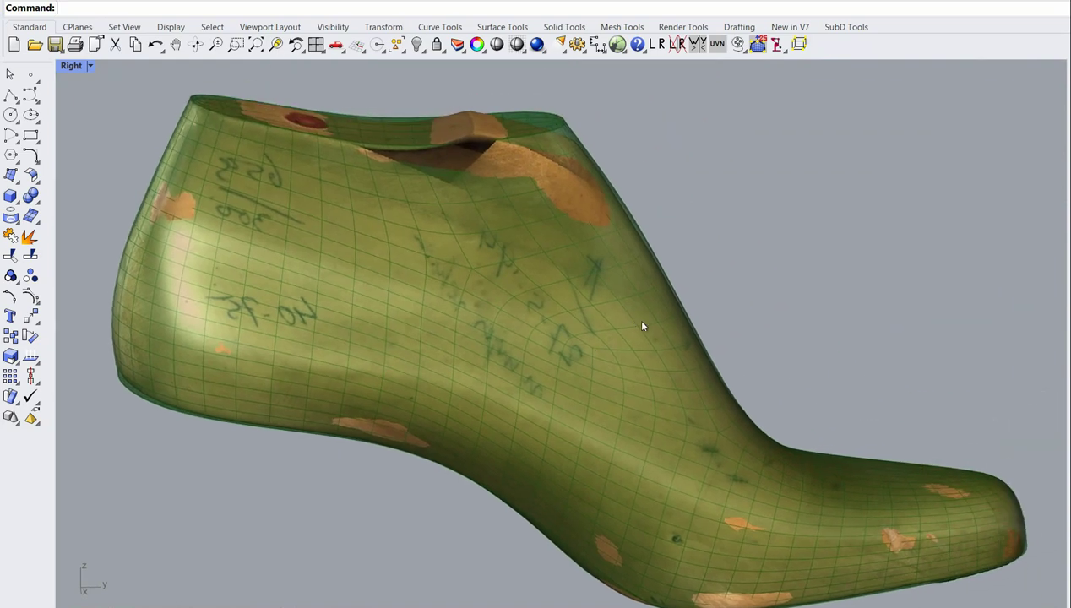
right_drag(642, 325, 515, 304)
scroll(514, 305, up, 3)
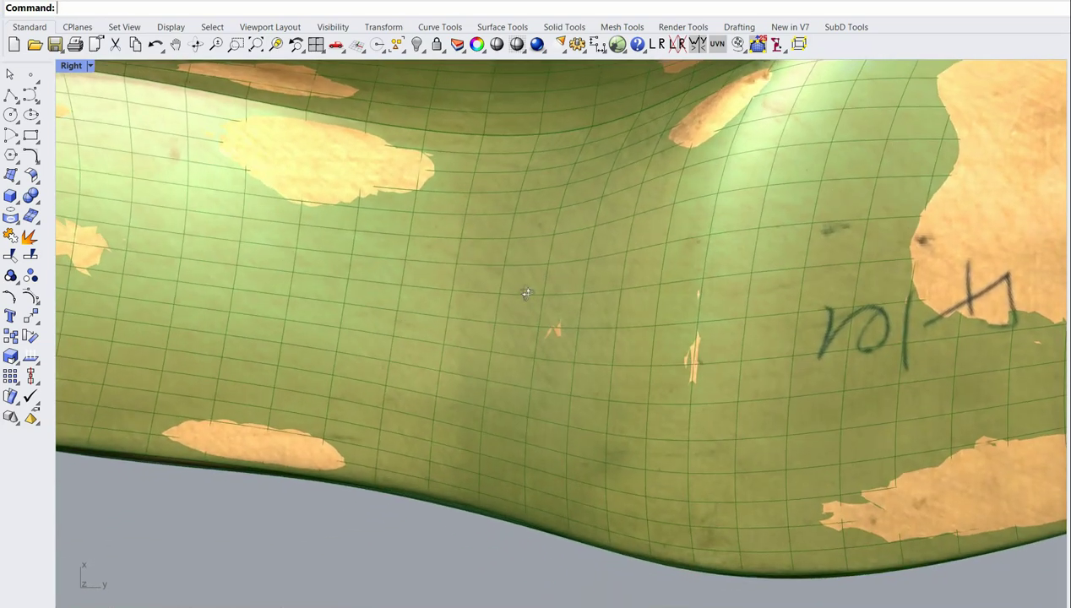
scroll(527, 292, down, 5)
right_drag(513, 349, 533, 374)
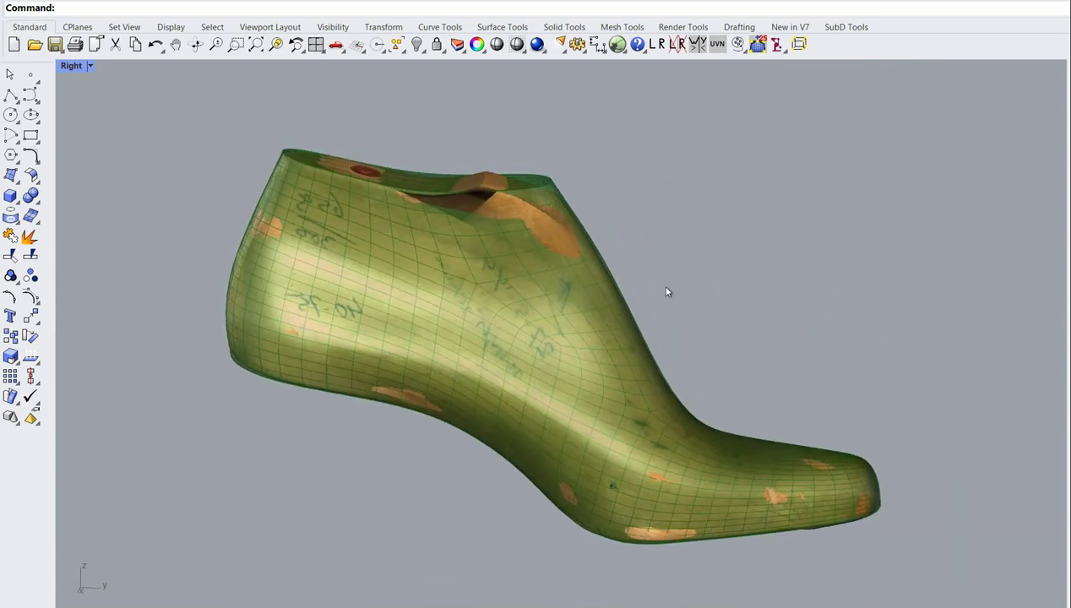
right_drag(667, 291, 583, 326)
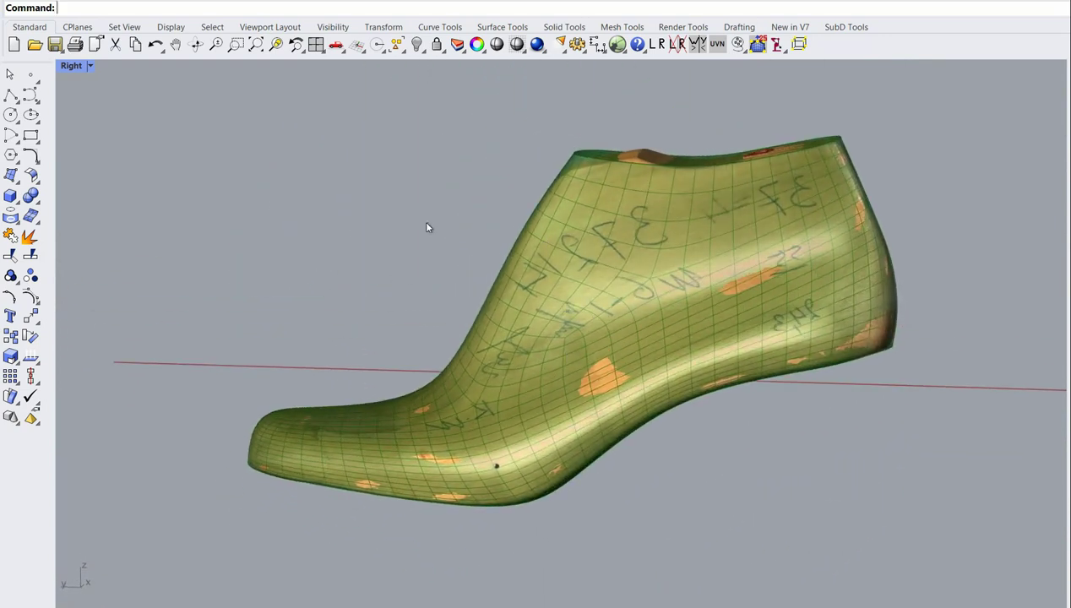
scroll(456, 399, up, 5)
- Show the control points of the subdivided last and examine their density from both sides
click(470, 325)
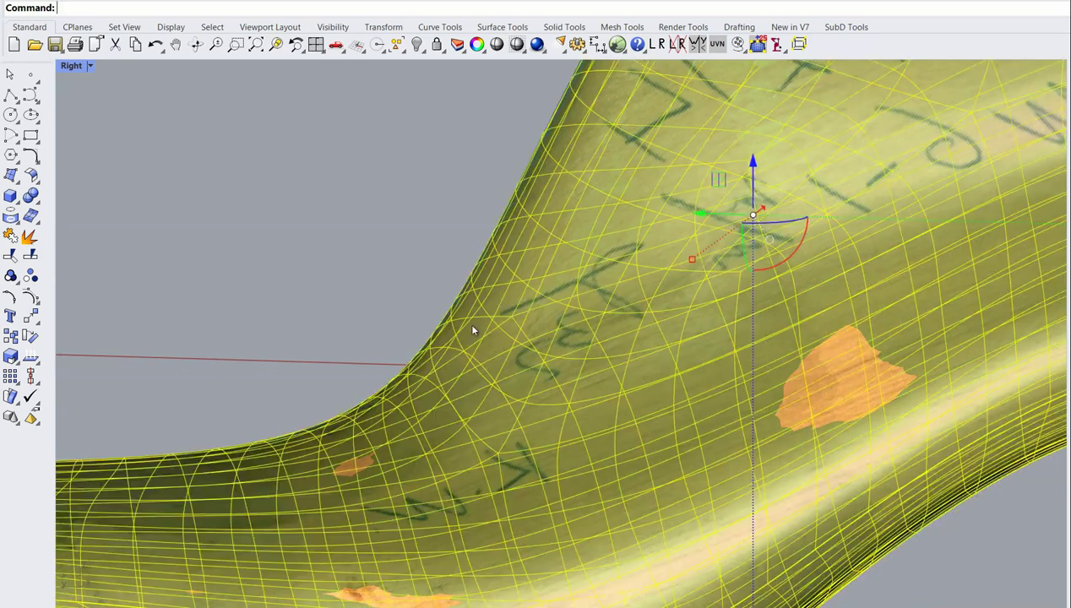
click(31, 301)
scroll(267, 295, down, 6)
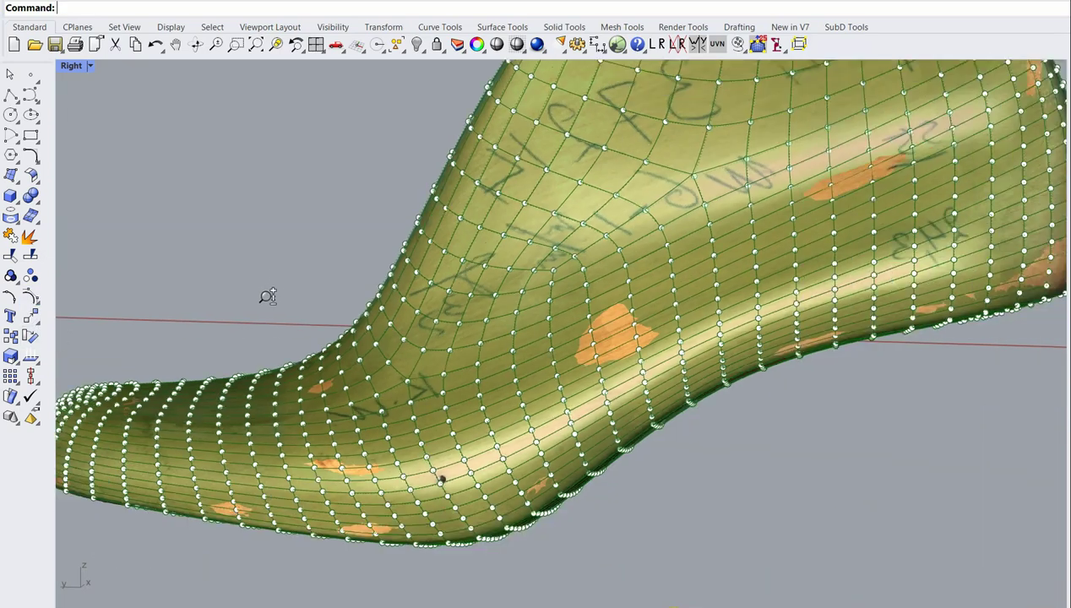
right_drag(591, 422, 473, 319)
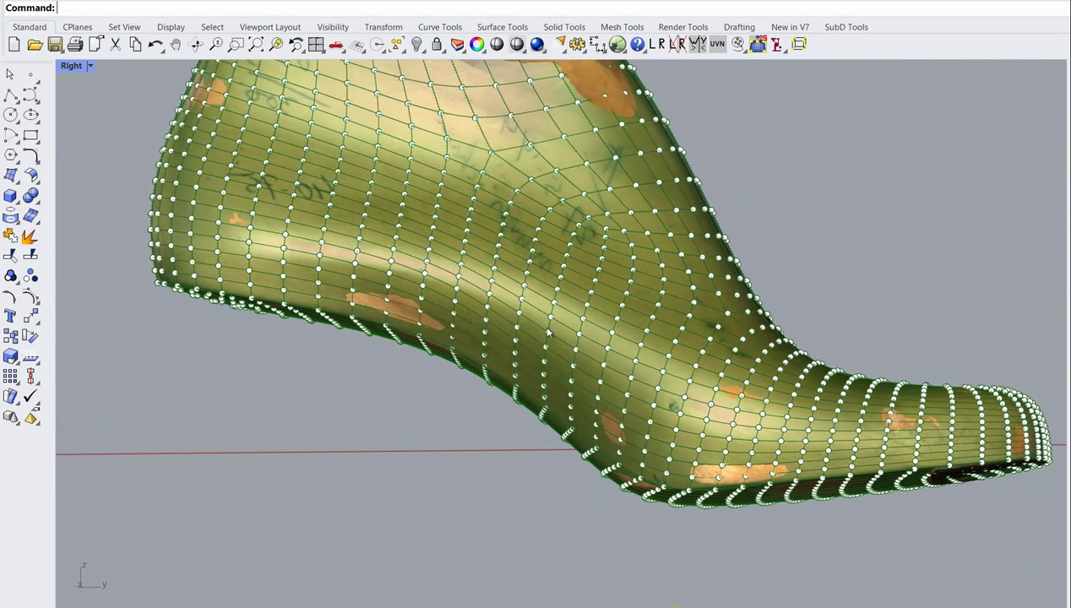
scroll(546, 333, down, 5)
right_drag(513, 356, 574, 382)
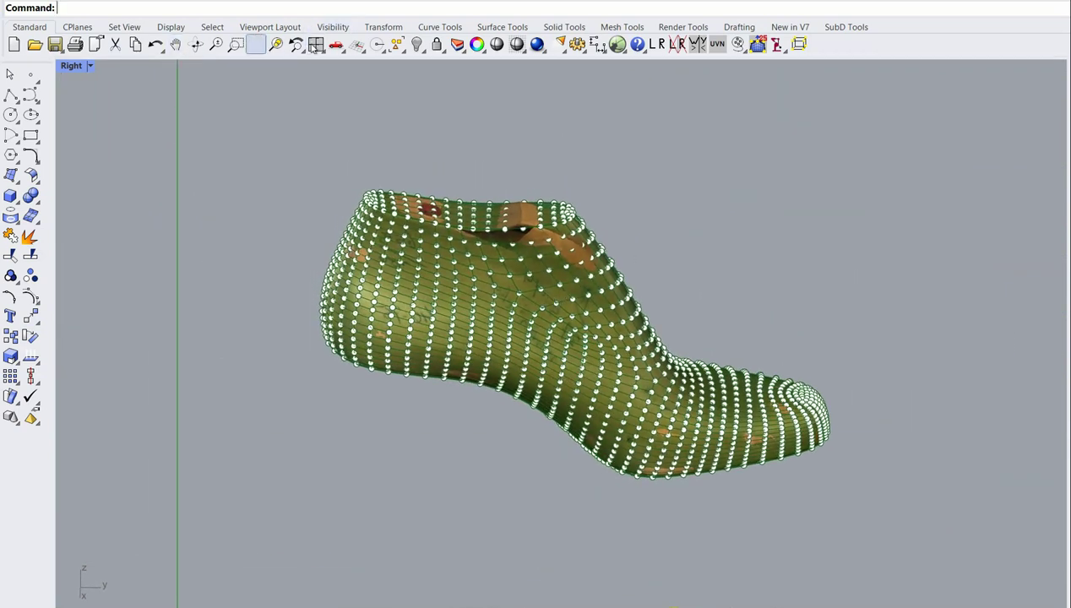
- Undo the point pull and both subdivisions of the last
click(156, 47)
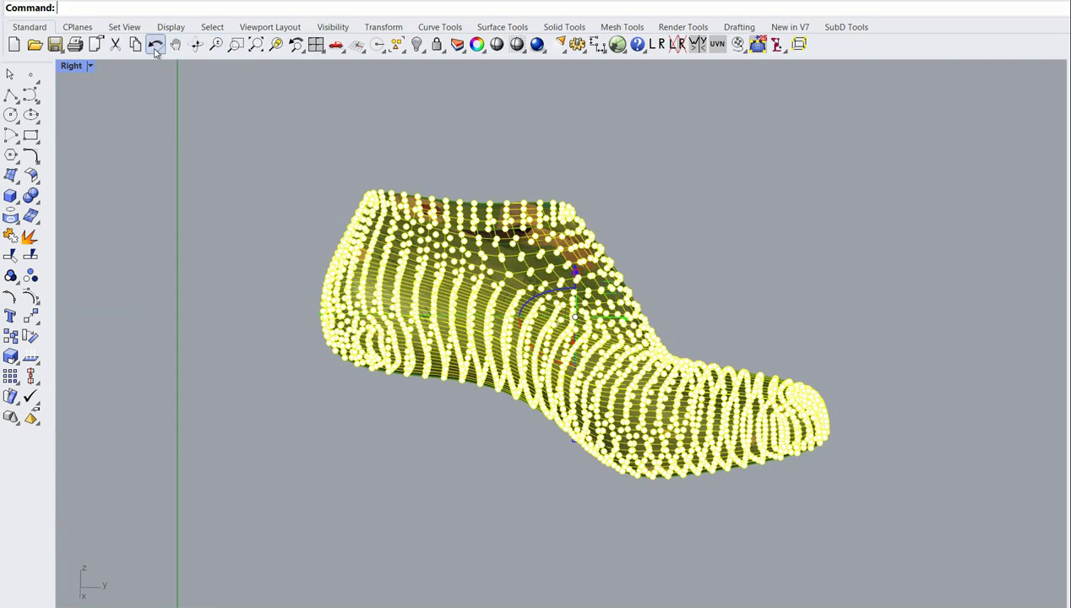
click(157, 46)
click(156, 47)
click(166, 78)
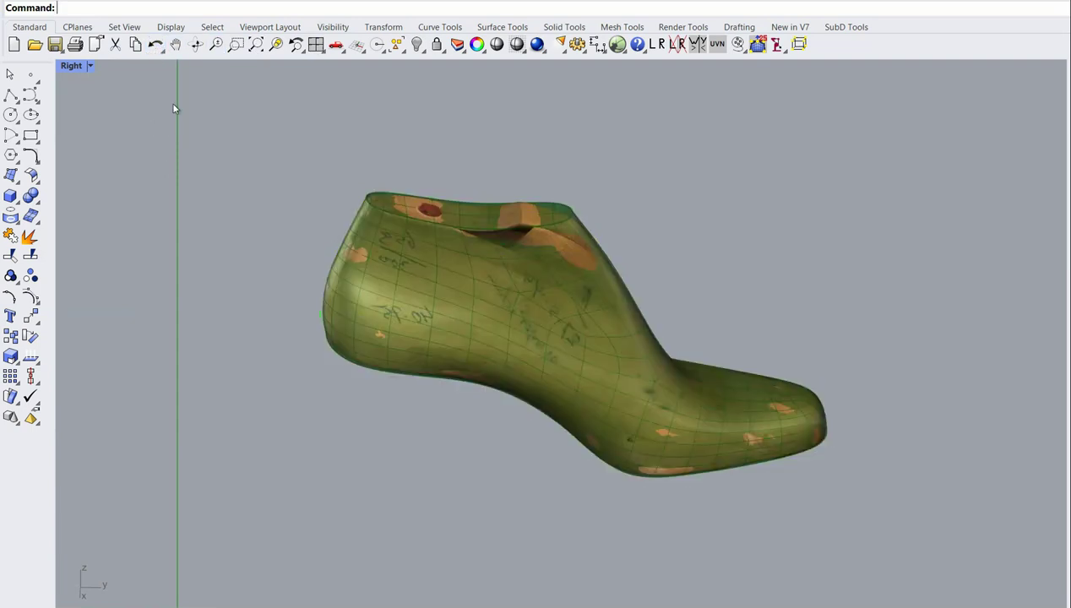
click(160, 46)
click(145, 113)
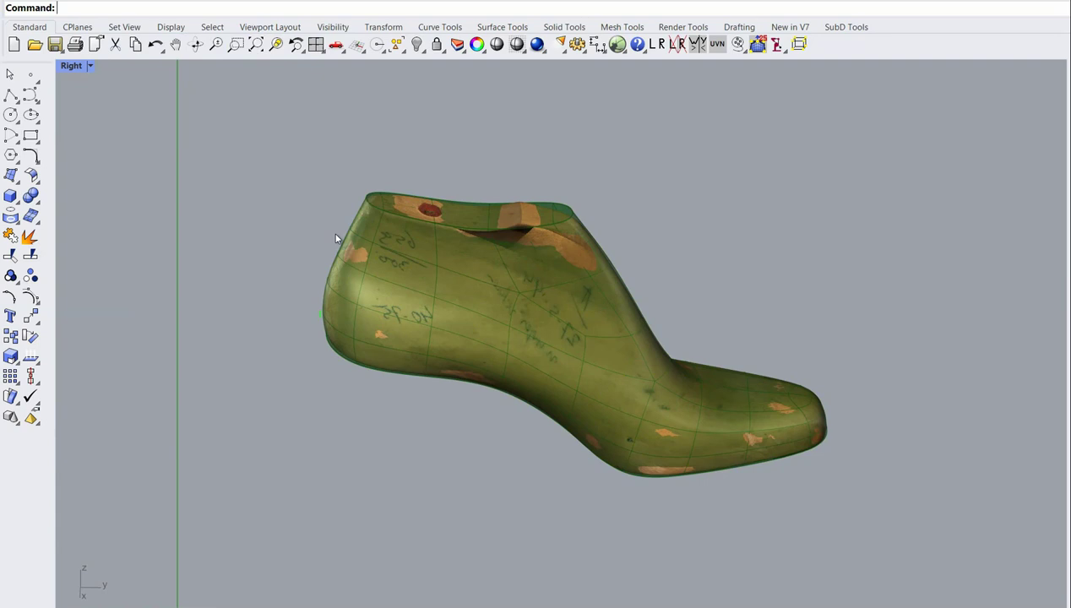
- Show the control points of the coarse SubD last and hide the scan mesh
click(402, 241)
click(31, 296)
right_drag(253, 293, 273, 292)
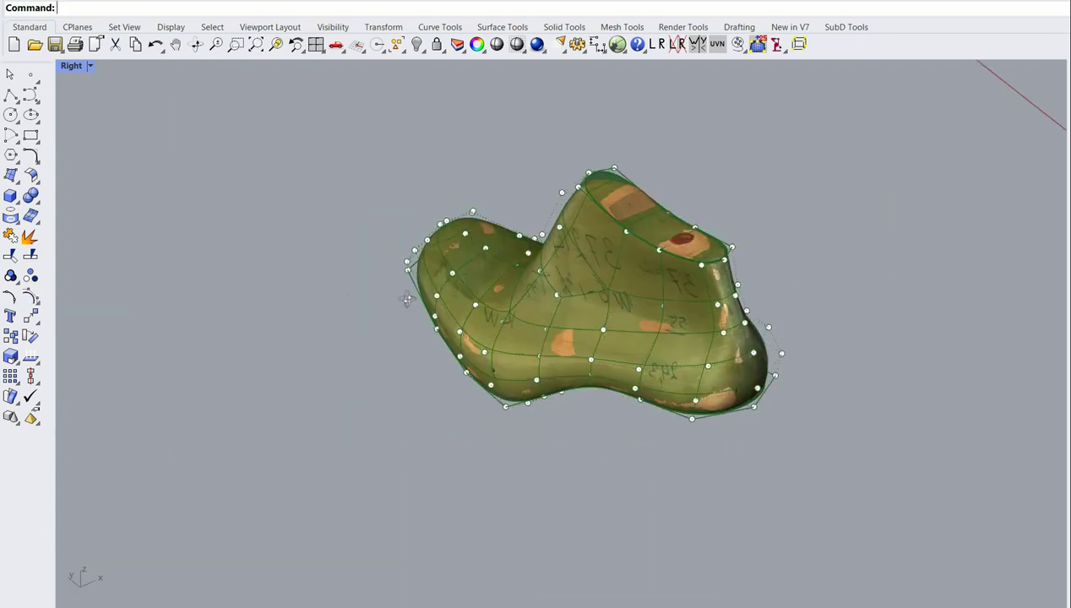
ctrl+shift+right_drag(506, 304, 723, 179)
right_drag(647, 254, 603, 321)
scroll(605, 313, up, 4)
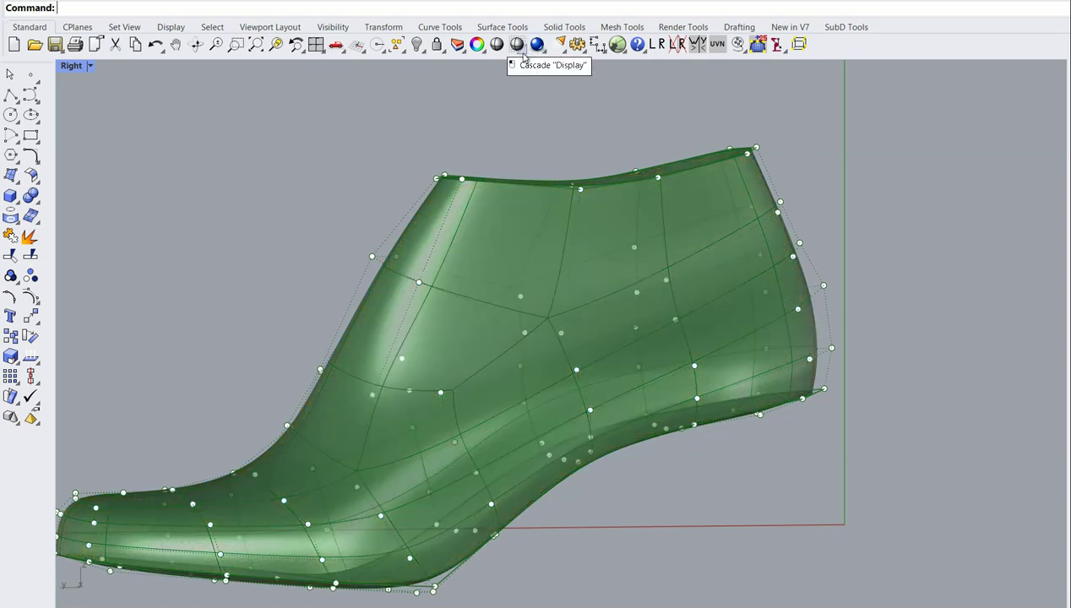
- Make the green layer colour of the last fully opaque and hide its control points
click(486, 207)
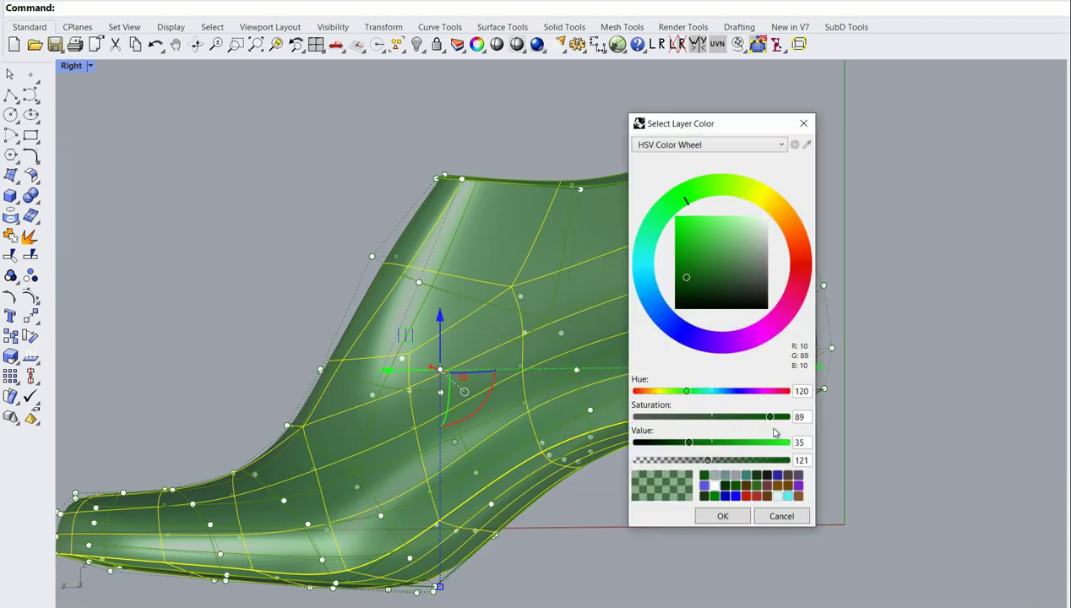
drag(723, 463, 634, 463)
click(722, 516)
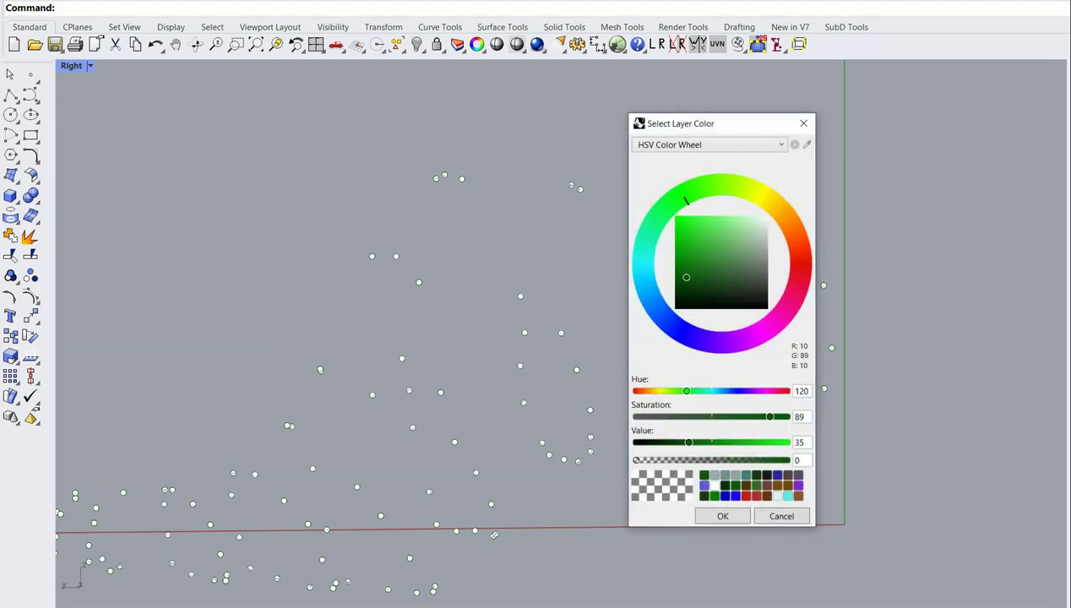
drag(638, 461, 798, 463)
click(718, 516)
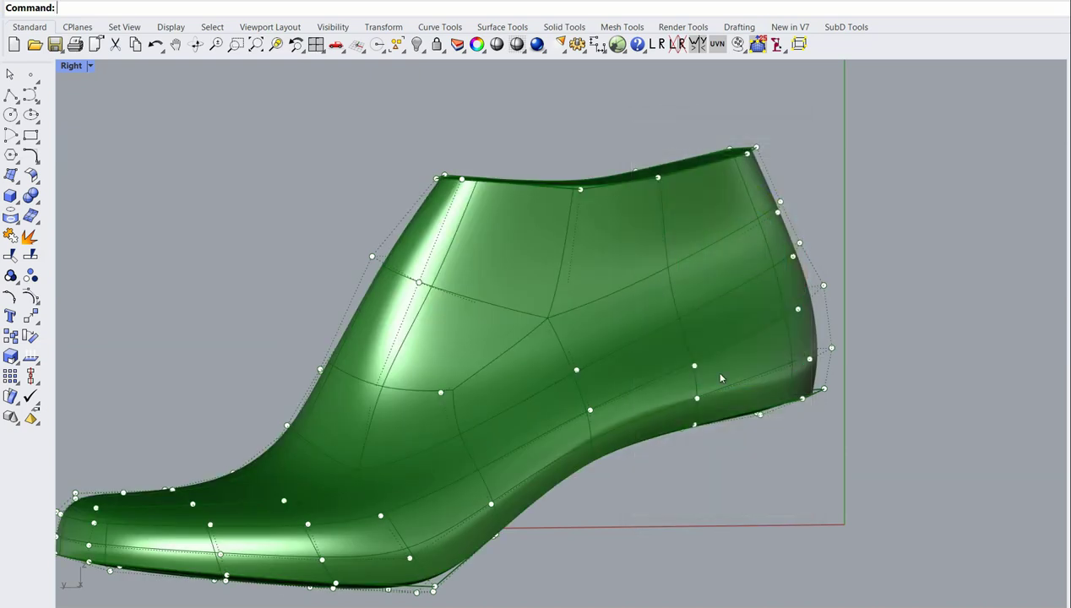
scroll(721, 378, down, 4)
key(Escape)
right_drag(507, 291, 887, 329)
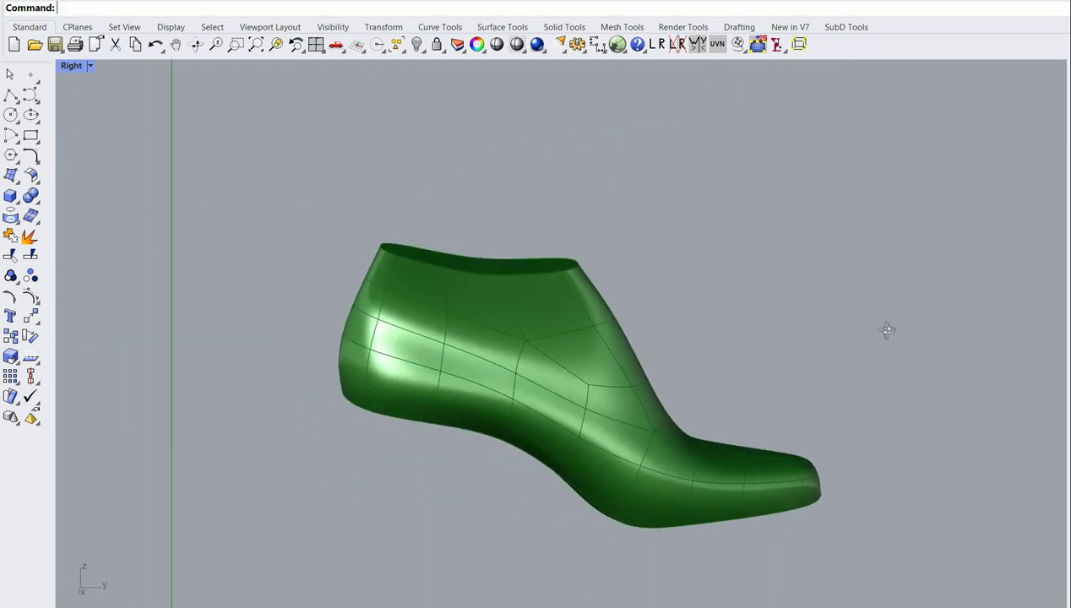
- Switch the viewport to the Rendered display mode and examine the last's smooth surface from both sides
click(524, 52)
click(594, 110)
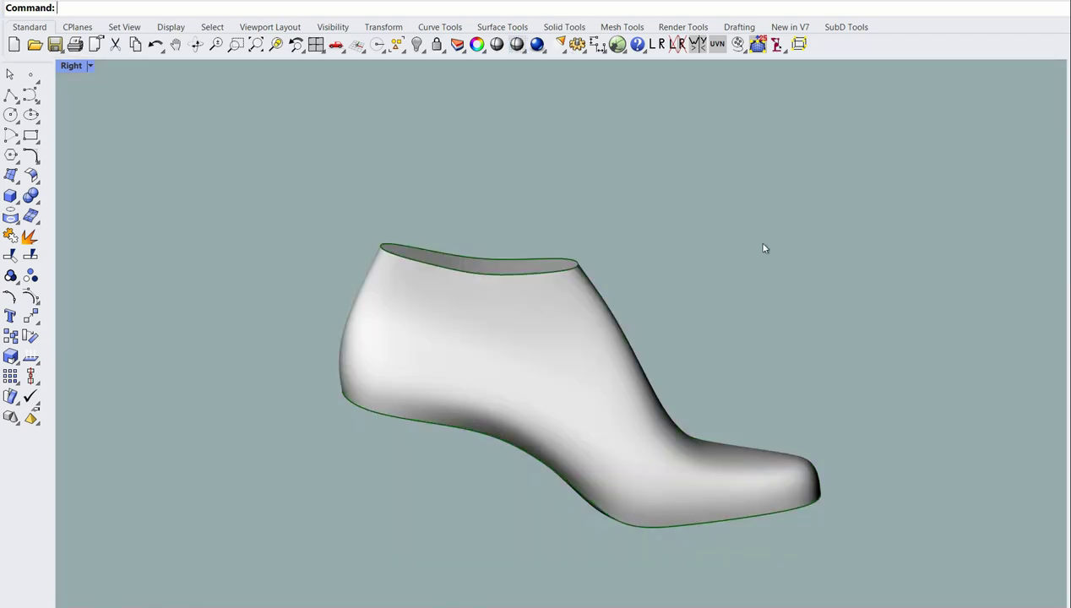
right_drag(850, 297, 625, 318)
scroll(514, 316, up, 5)
scroll(570, 275, down, 6)
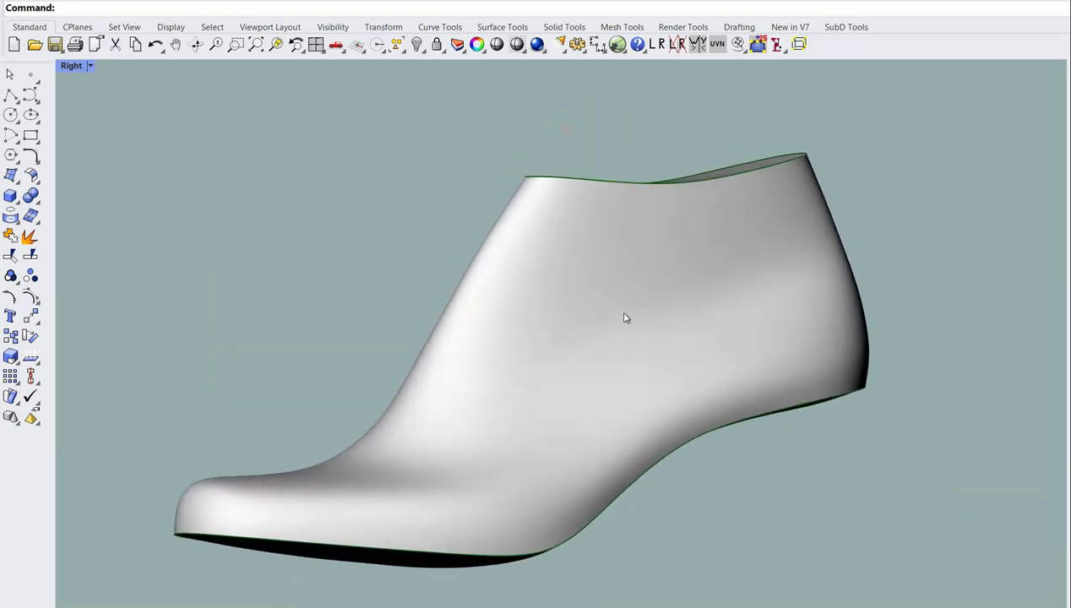
- Run a Zebra analysis on the last, examine the stripe flow across its side and sole, and turn the analysis off
click(517, 46)
click(336, 45)
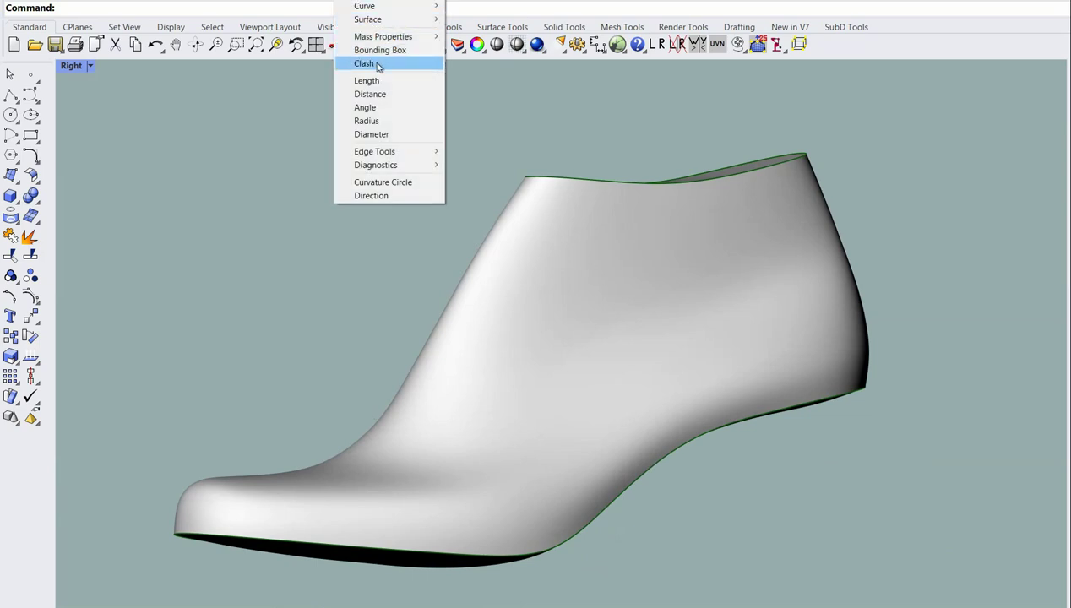
mouse_move(379, 20)
click(477, 60)
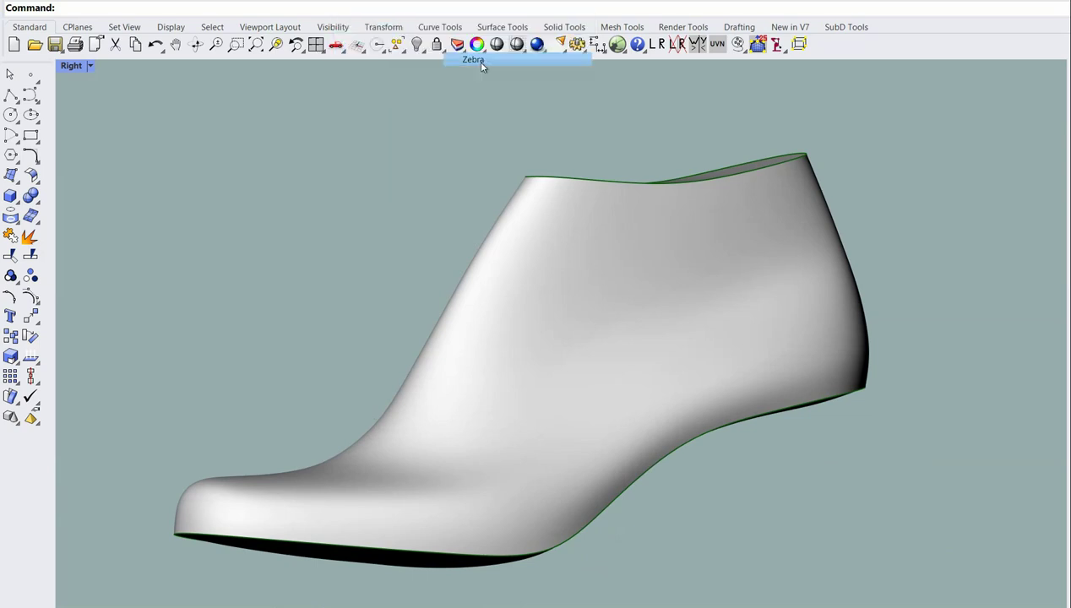
click(631, 261)
key(Return)
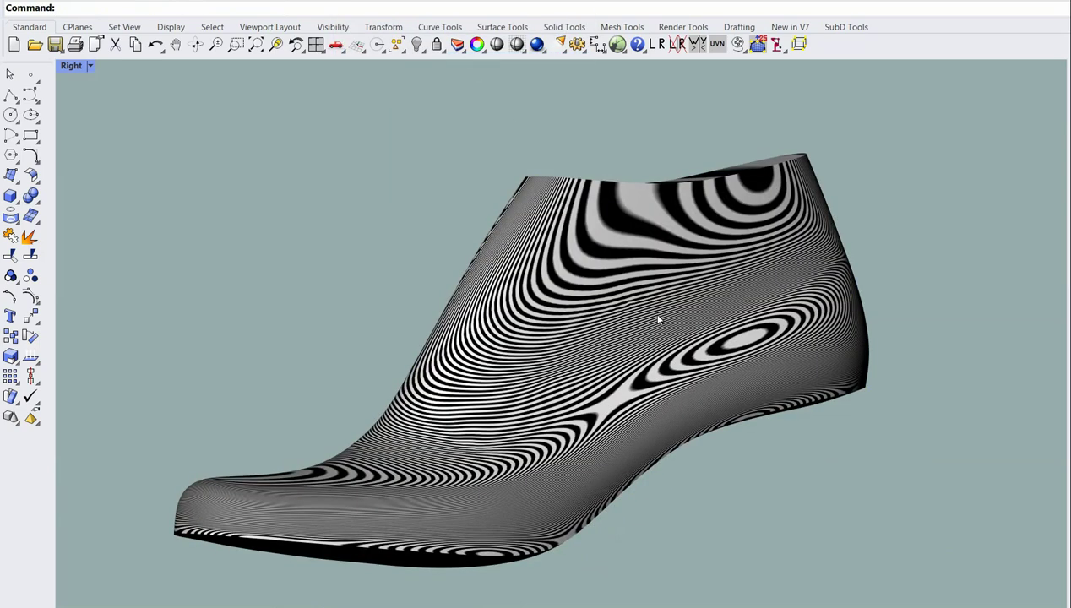
right_drag(532, 369, 726, 230)
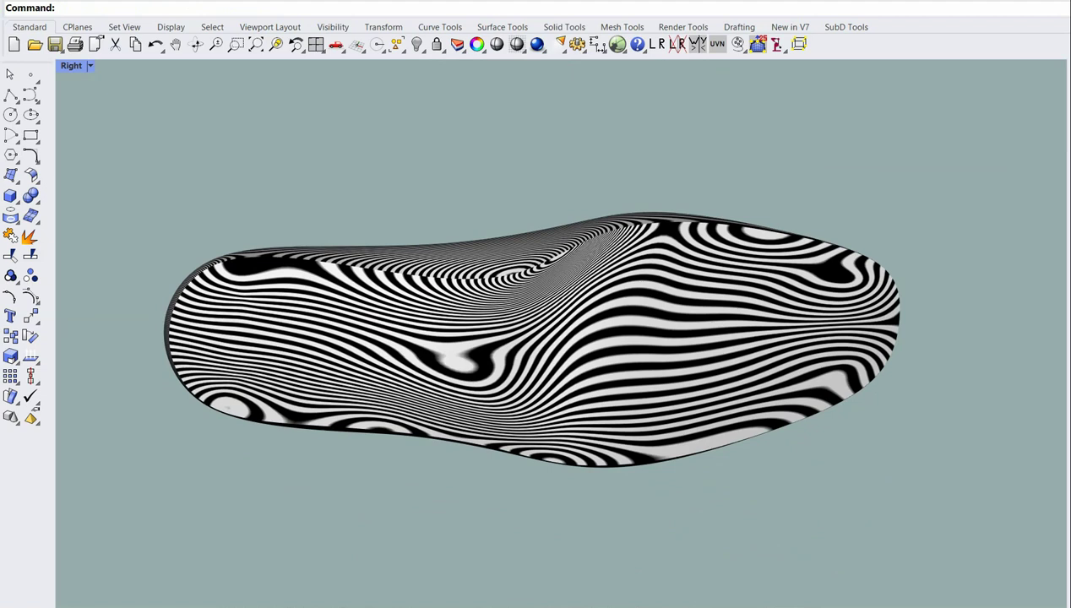
right_drag(571, 267, 338, 406)
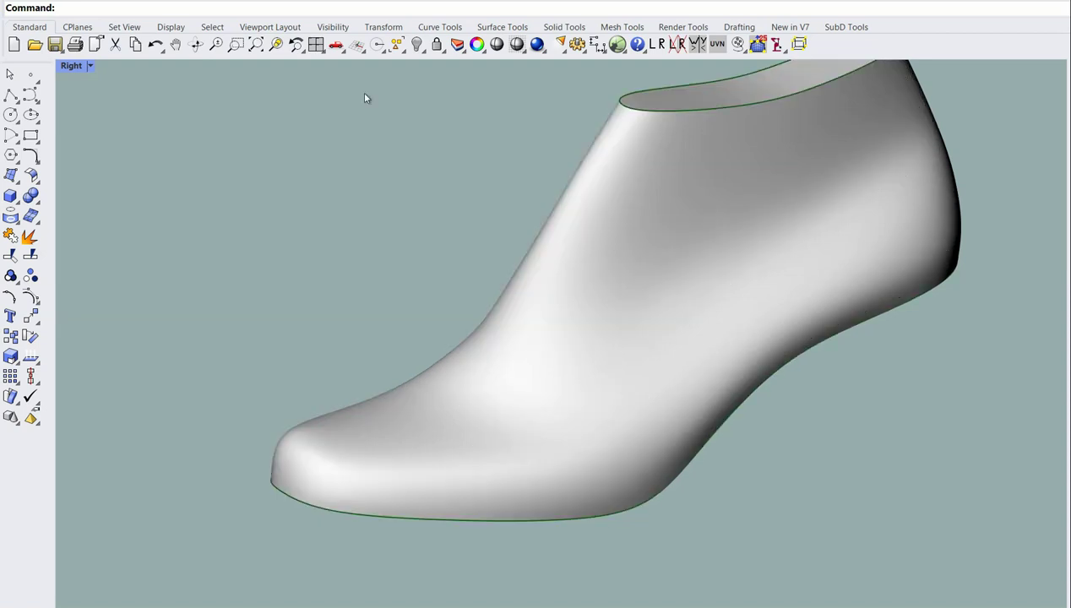
- Apply an Environment Map analysis to the last, examine the reflections around it, and turn the analysis off
click(350, 0)
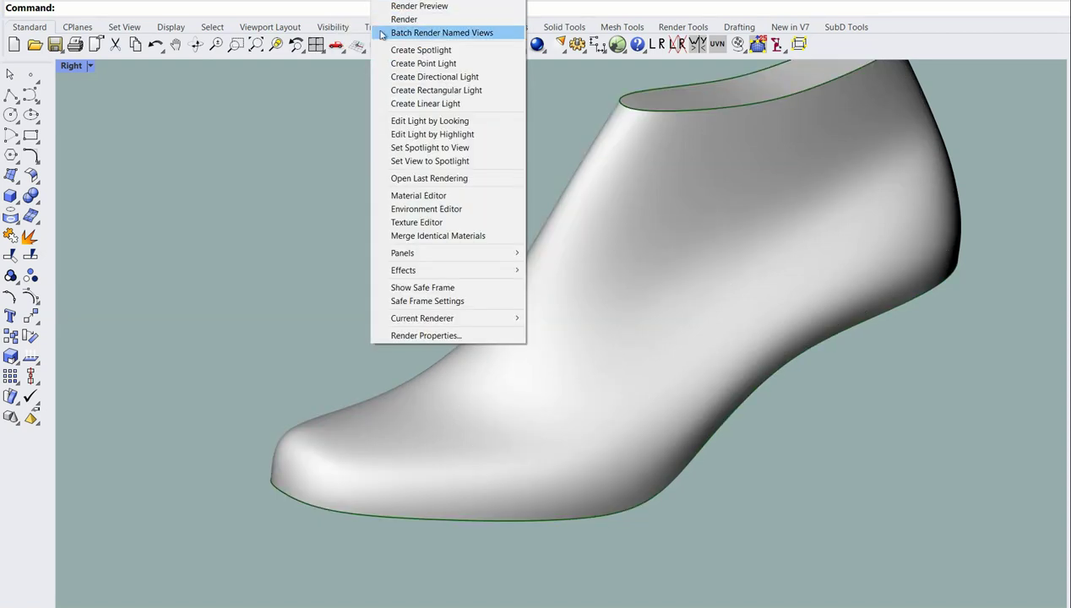
mouse_move(369, 20)
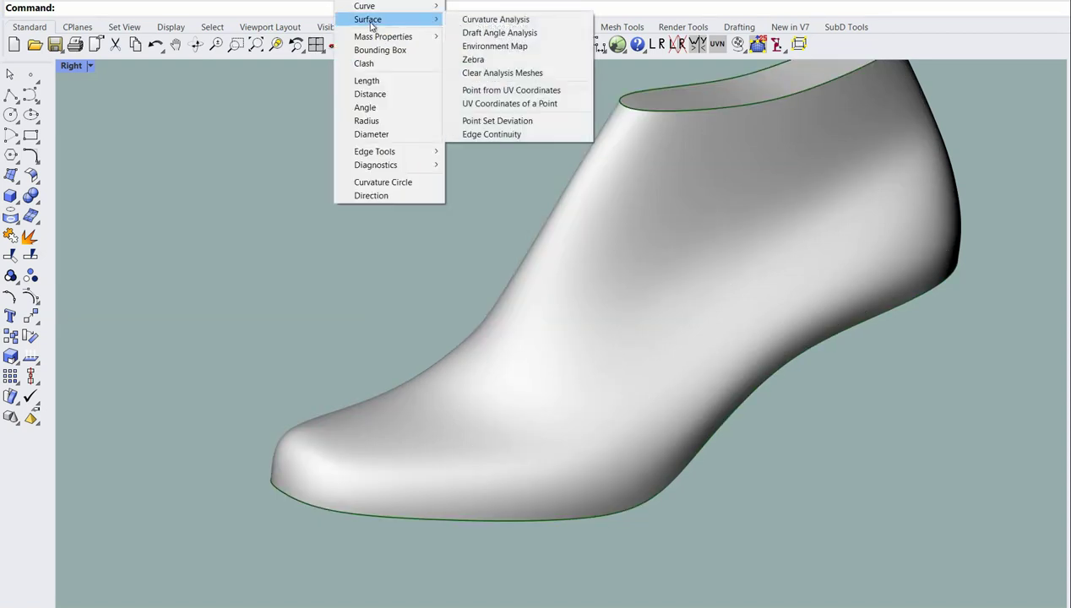
click(479, 53)
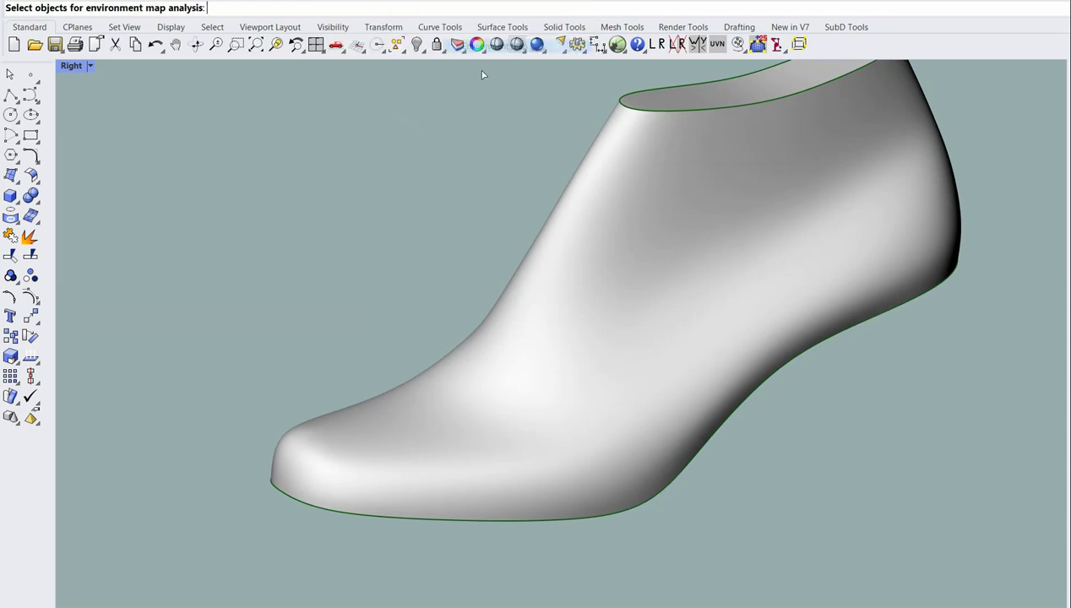
click(638, 251)
key(Return)
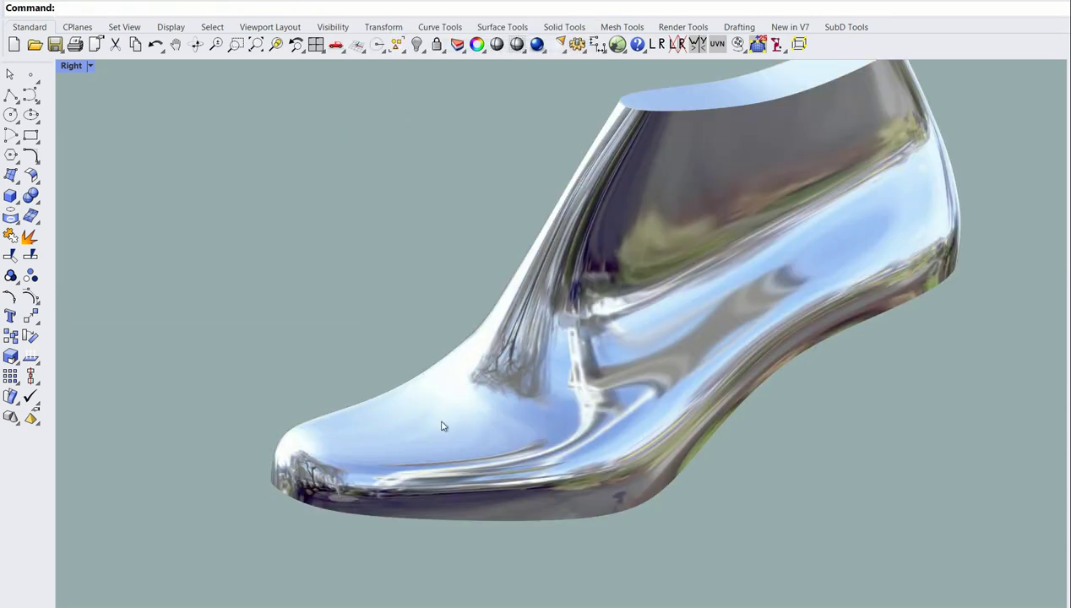
mouse_move(461, 423)
right_down()
mouse_move(569, 440)
mouse_move(738, 441)
mouse_move(757, 379)
mouse_move(760, 227)
mouse_move(793, 181)
mouse_move(786, 174)
mouse_move(749, 239)
mouse_move(478, 401)
mouse_move(543, 341)
mouse_move(552, 294)
mouse_move(601, 363)
mouse_move(633, 349)
mouse_move(655, 320)
mouse_move(684, 319)
right_up()
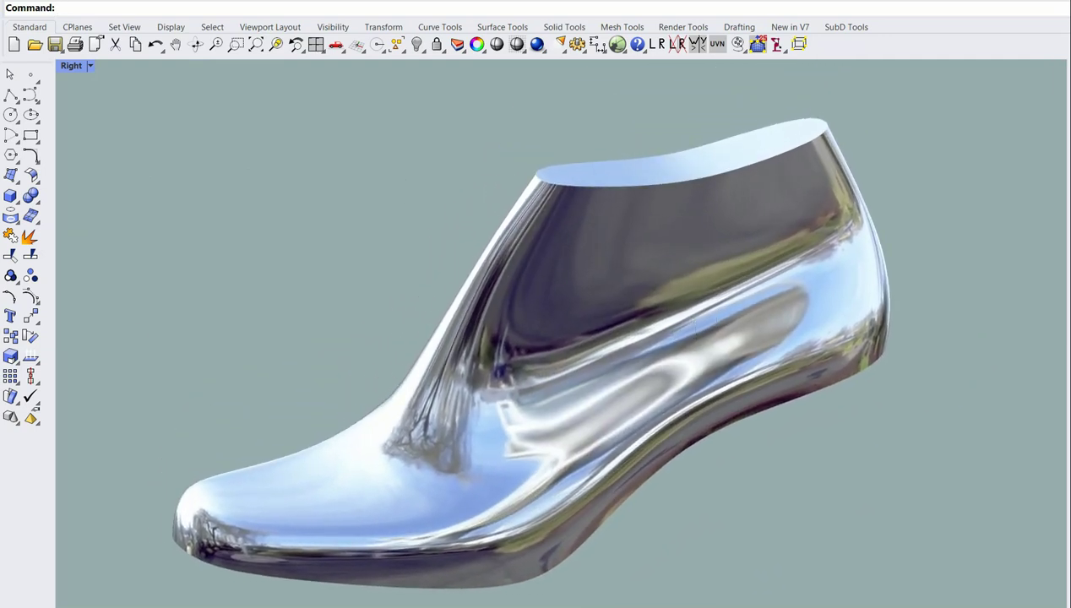
key(ctrl+alt+s)
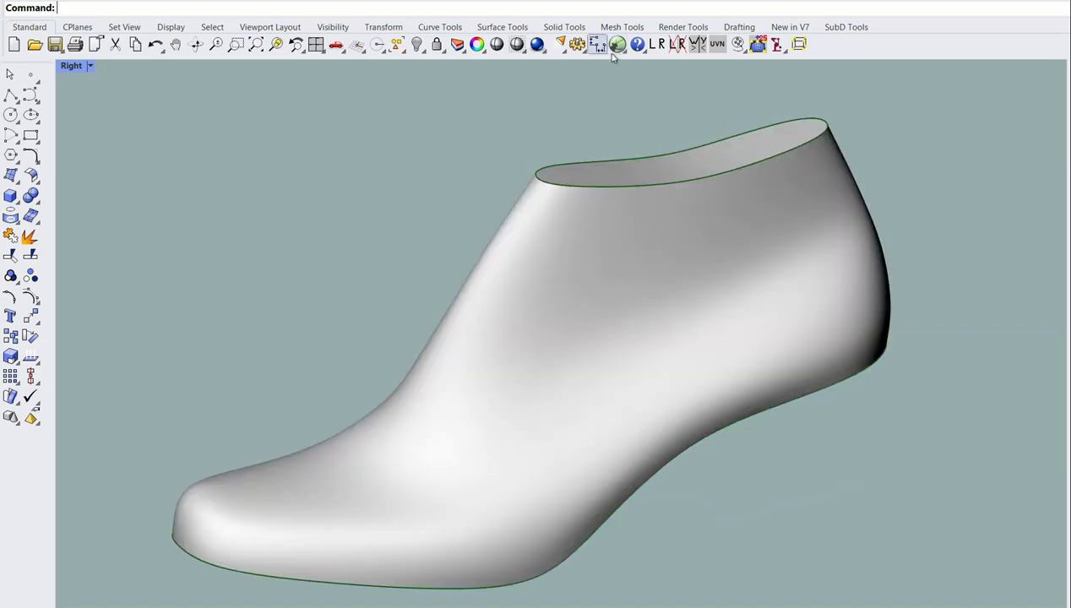
- Return the viewport to Shaded display, show the control points of the last and examine their layout from several angles
click(516, 44)
click(621, 293)
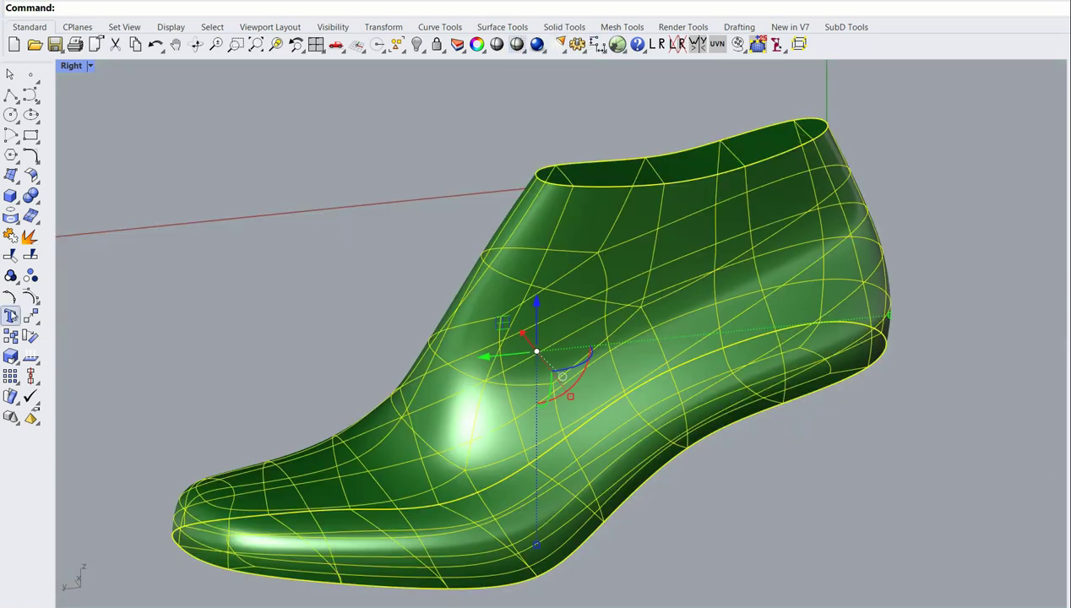
click(31, 296)
right_drag(440, 291, 260, 361)
right_drag(636, 347, 416, 280)
scroll(418, 286, down, 4)
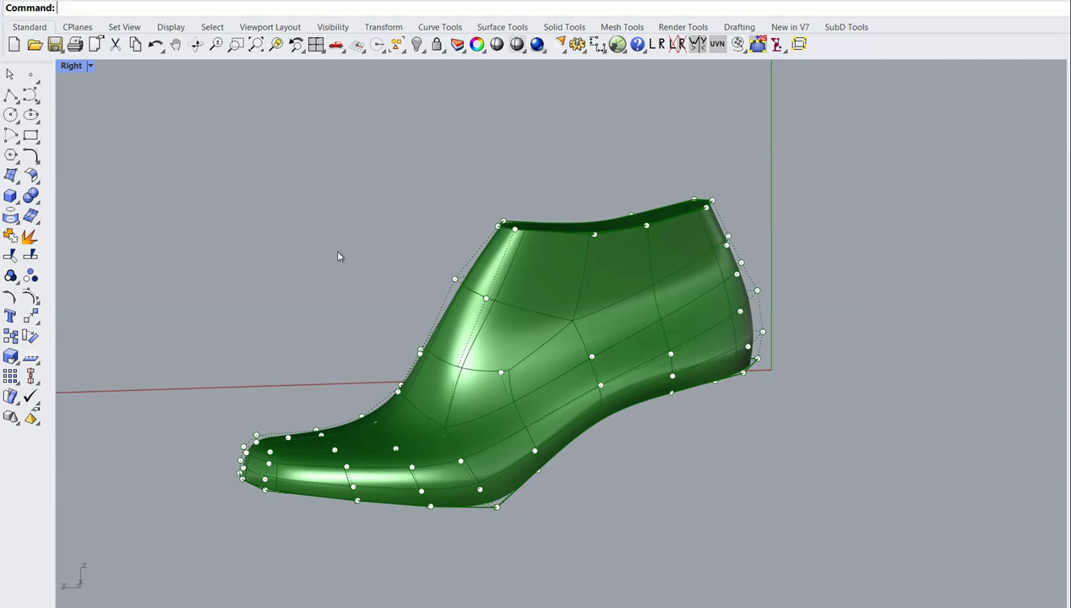
- Hide the control points, show the scan mesh again and compare it with the surface of the last
right_drag(391, 267, 422, 287)
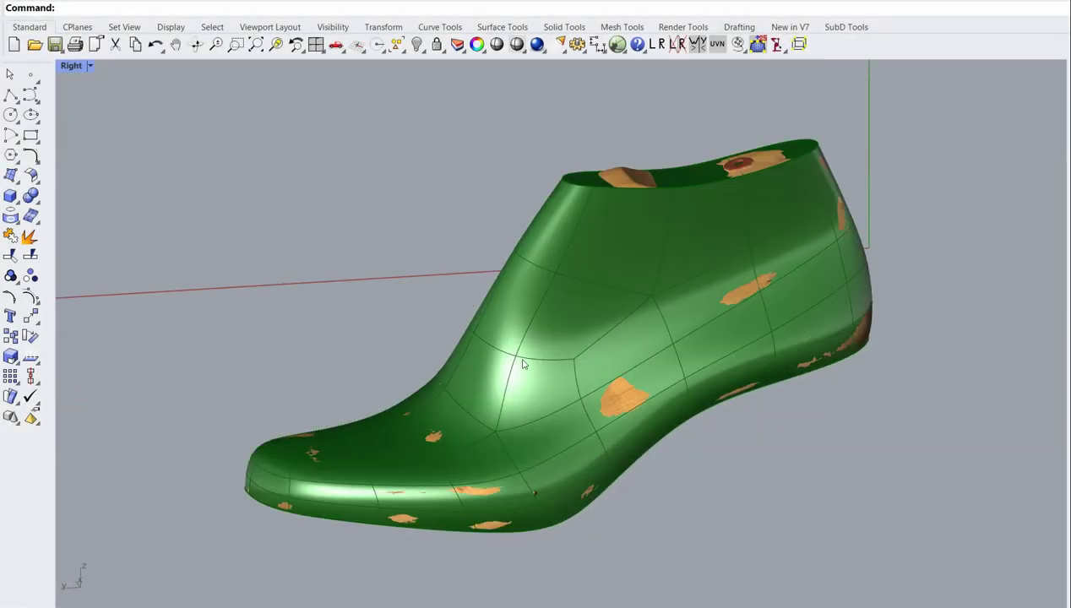
mouse_move(873, 297)
right_down()
mouse_move(576, 270)
mouse_move(549, 153)
mouse_move(542, 261)
mouse_move(664, 328)
mouse_move(869, 306)
mouse_move(858, 312)
right_up()
right_drag(651, 296, 608, 285)
click(591, 315)
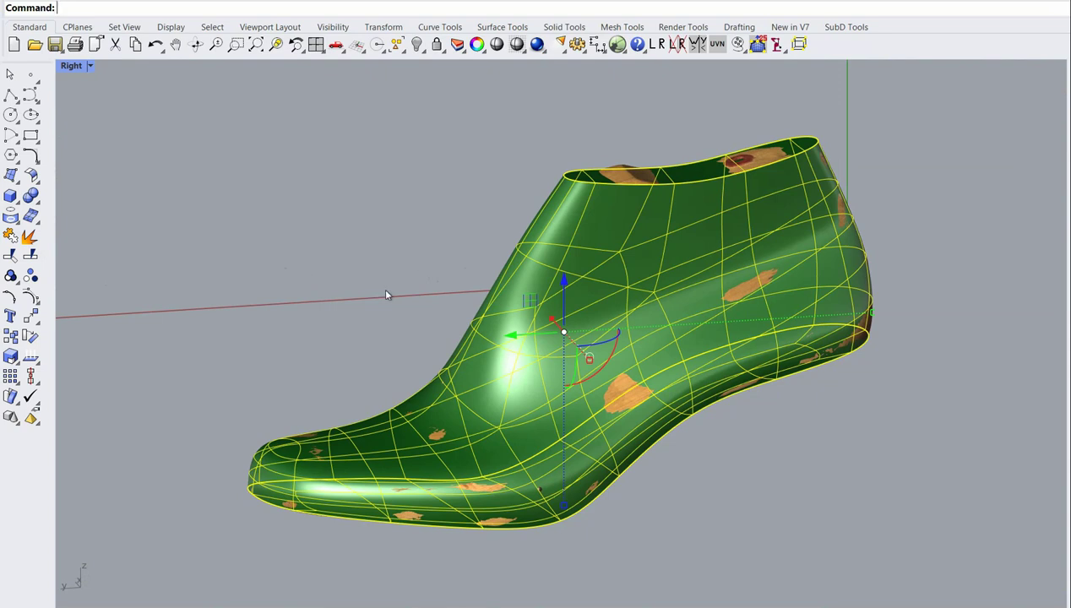
click(442, 262)
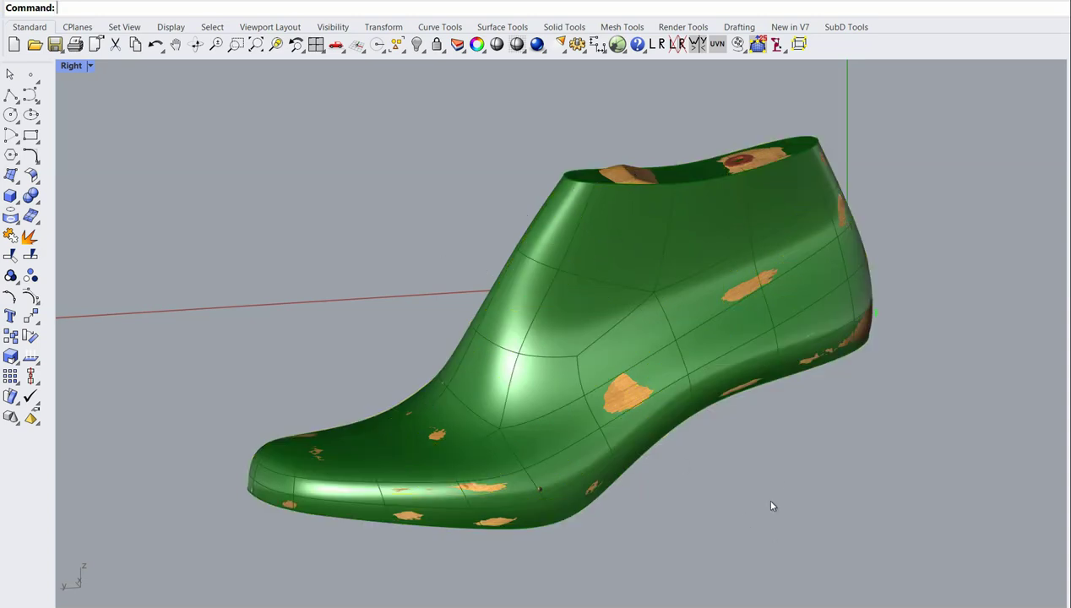
- Remove the crease from one sole edge segment at the ball of the foot
right_drag(870, 487, 817, 276)
scroll(581, 274, up, 5)
right_drag(581, 274, 644, 251)
click(853, 28)
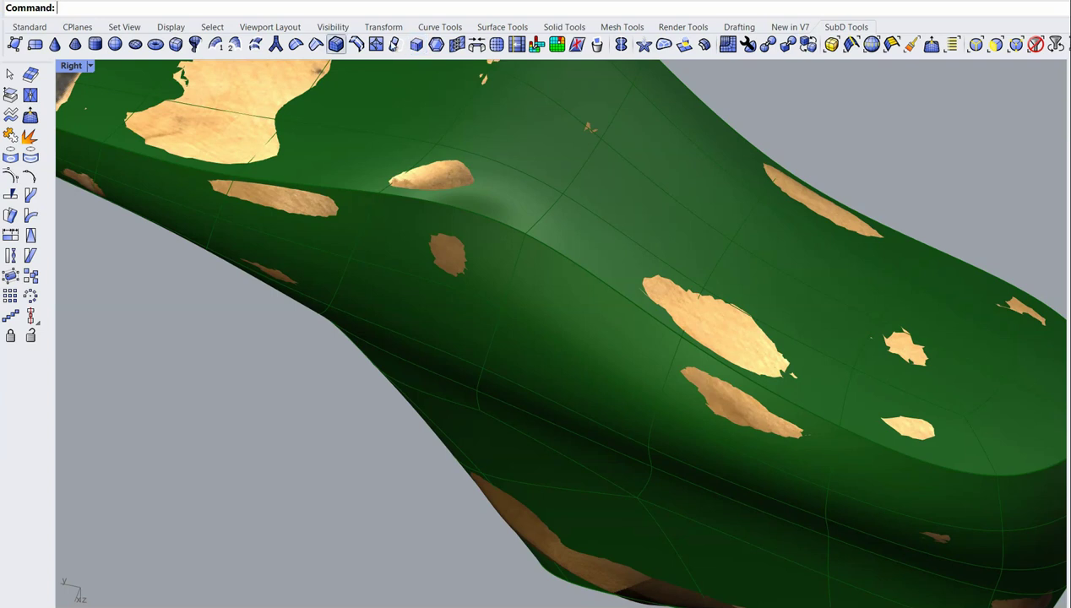
click(296, 44)
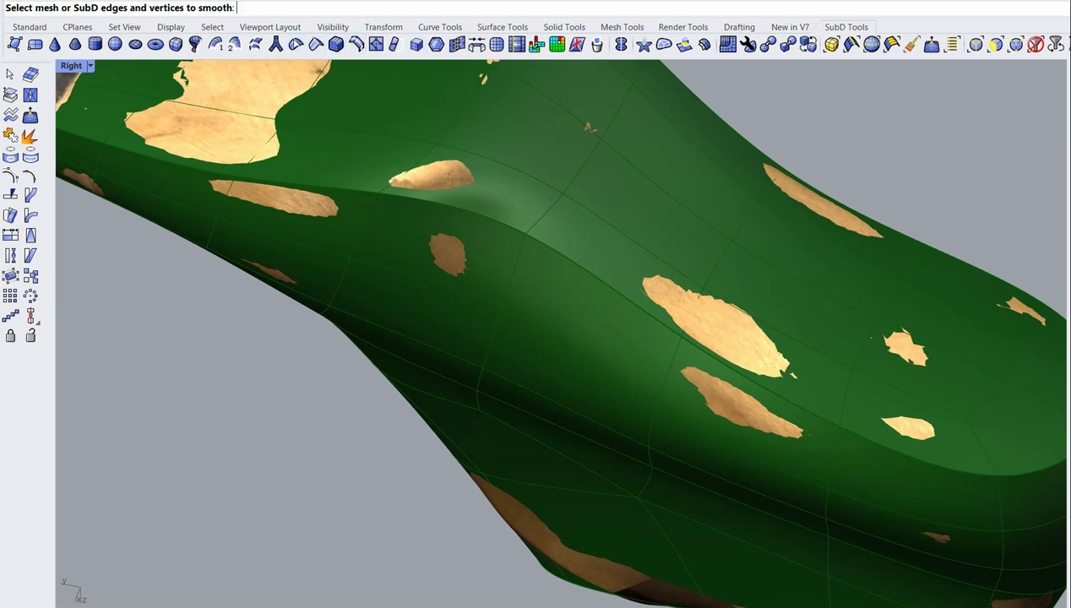
click(604, 288)
key(Return)
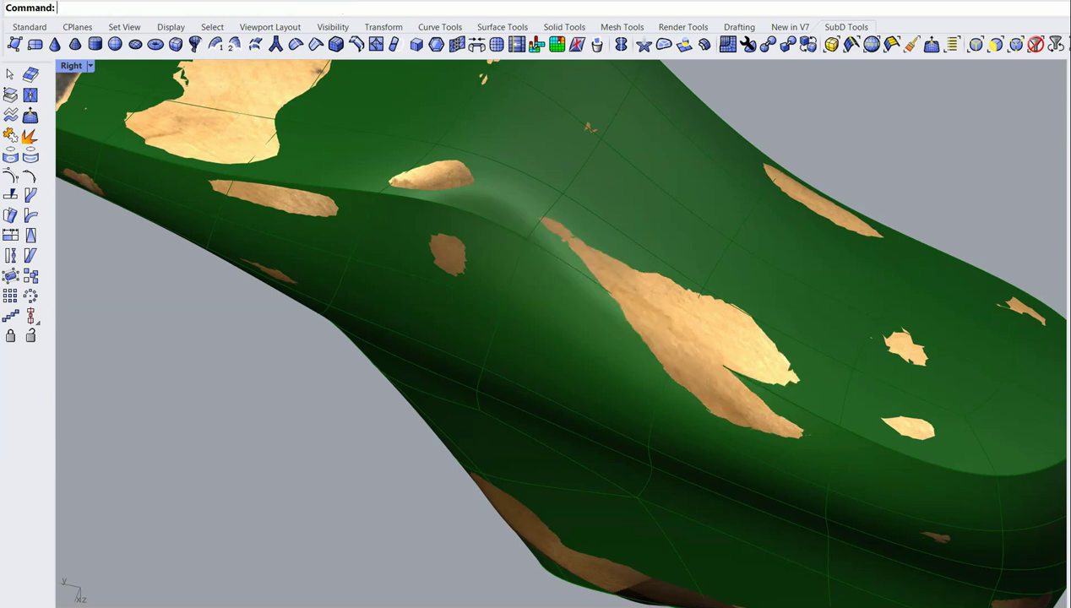
- Remove the crease from the adjacent sole edge segment towards the toe and examine the last with the scan mesh hidden
right_drag(676, 355, 640, 297)
ctrl+shift+click(777, 289)
right_click(779, 289)
click(838, 480)
right_drag(838, 484, 834, 420)
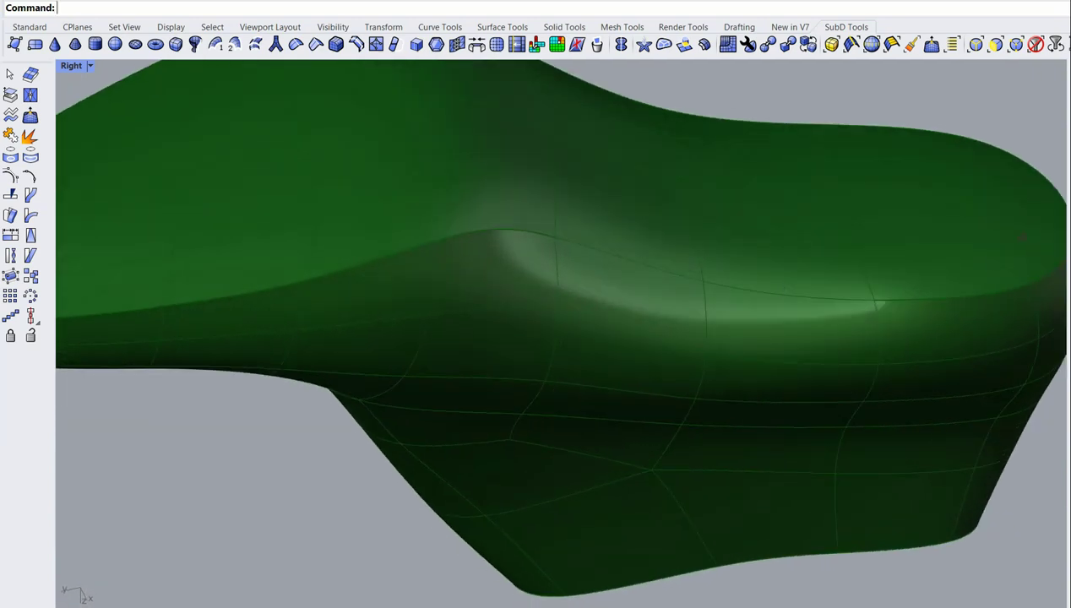
- Undo the crease removals along the sole edge
click(28, 28)
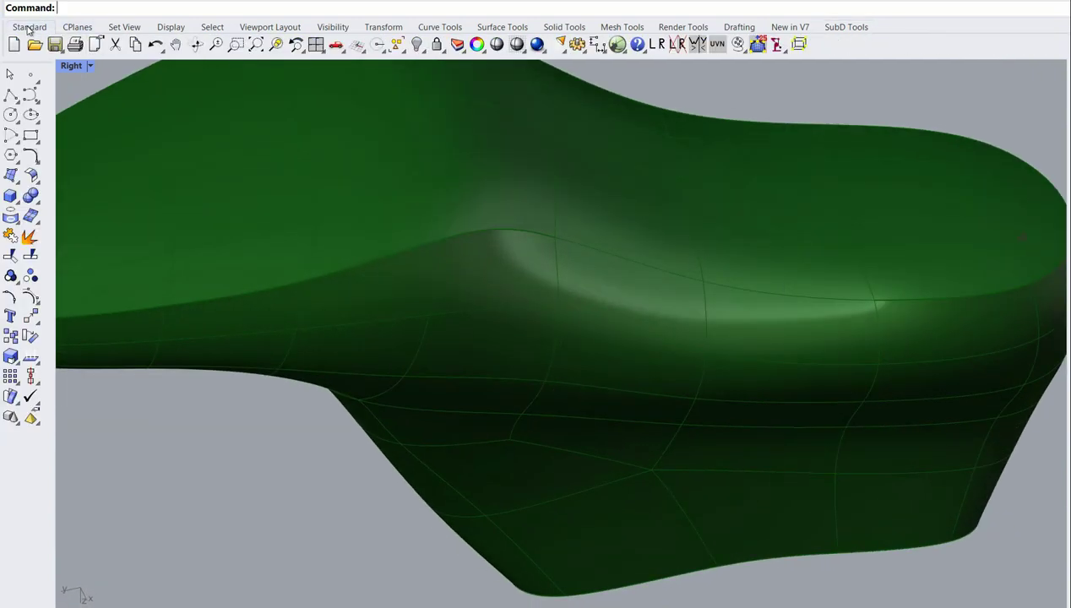
click(155, 46)
click(156, 45)
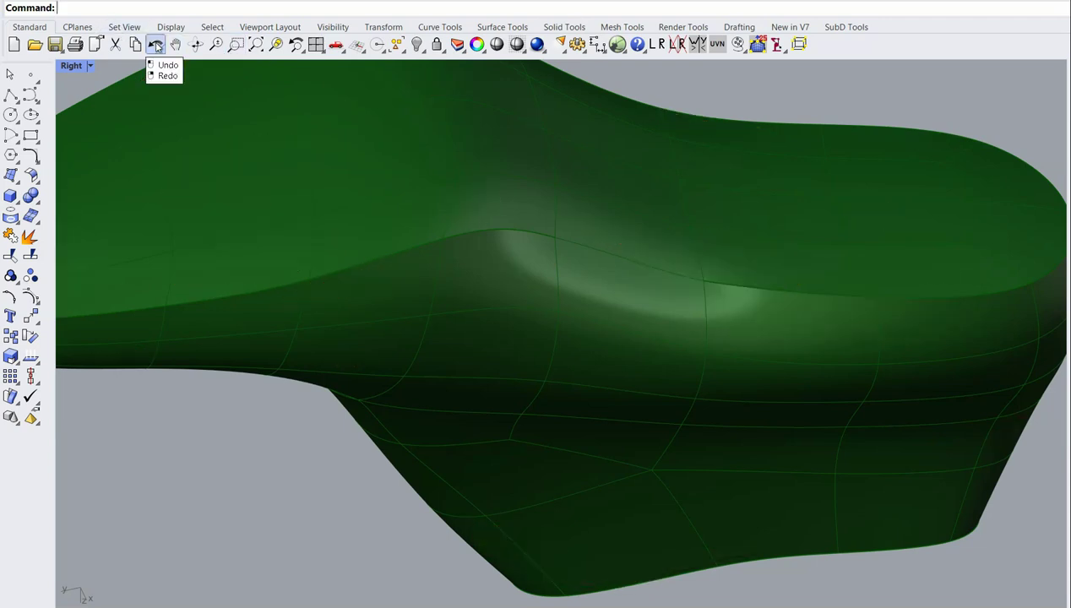
- Bring the whole last into view and set the viewport to the Rendered display mode
scroll(232, 509, down, 5)
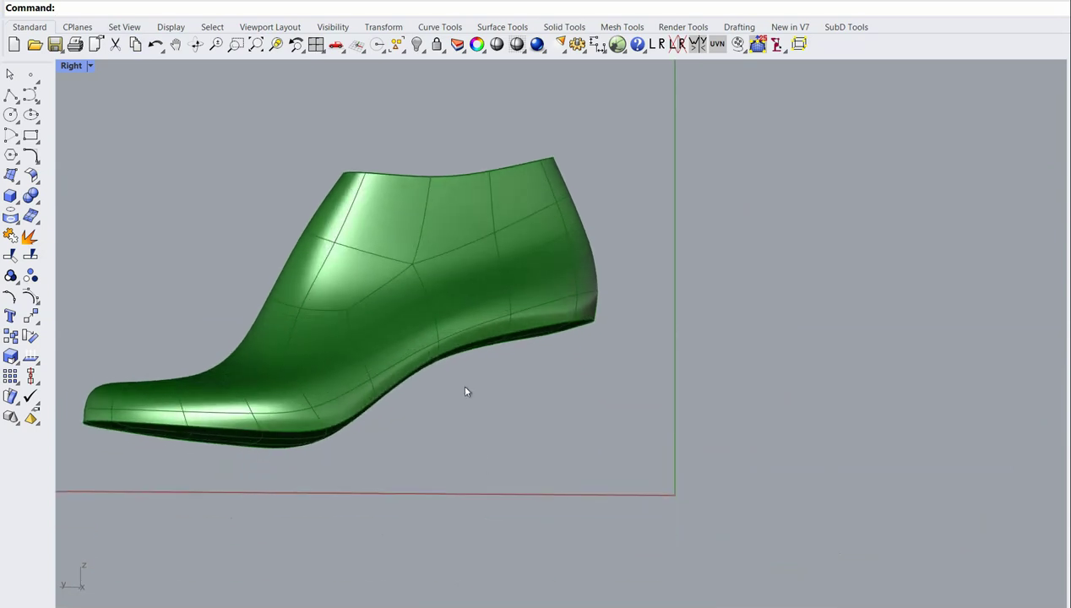
mouse_move(466, 392)
right_down()
mouse_move(771, 419)
mouse_move(740, 421)
mouse_move(726, 397)
right_up()
click(518, 46)
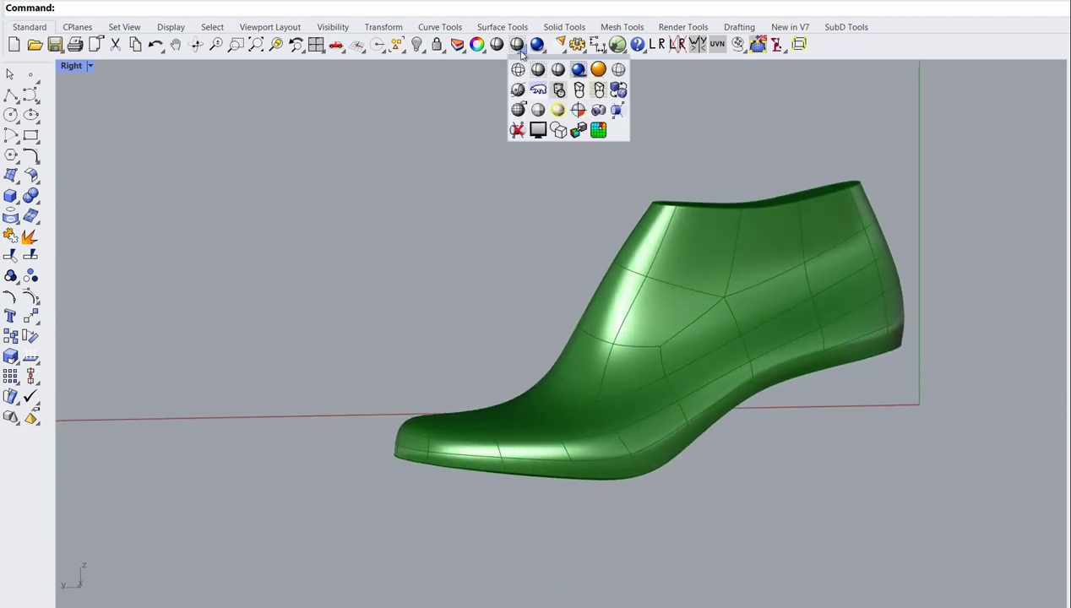
click(577, 71)
scroll(700, 365, up, 5)
scroll(706, 359, down, 5)
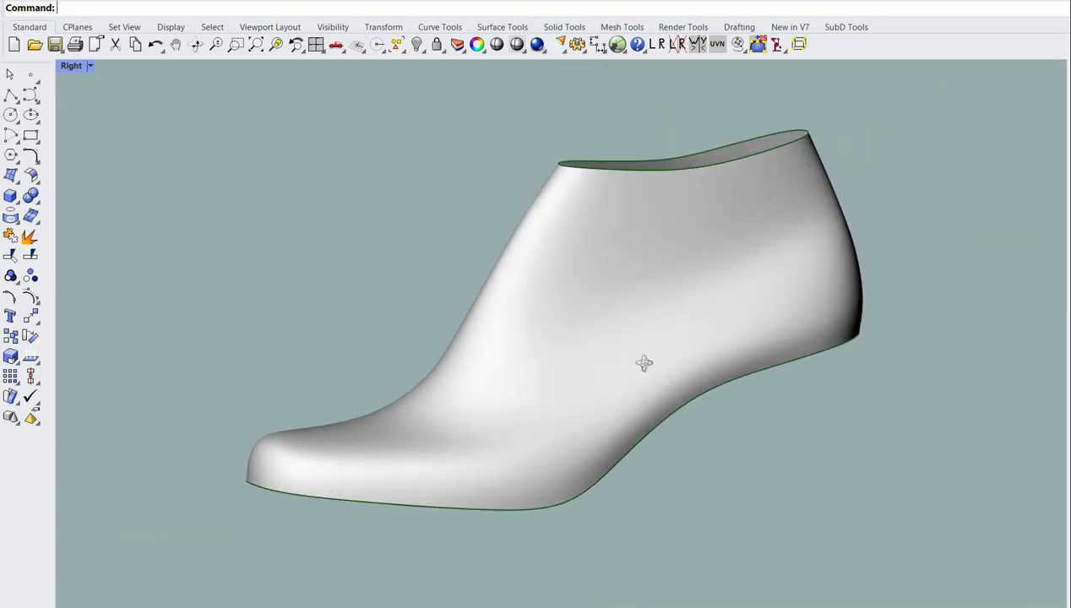